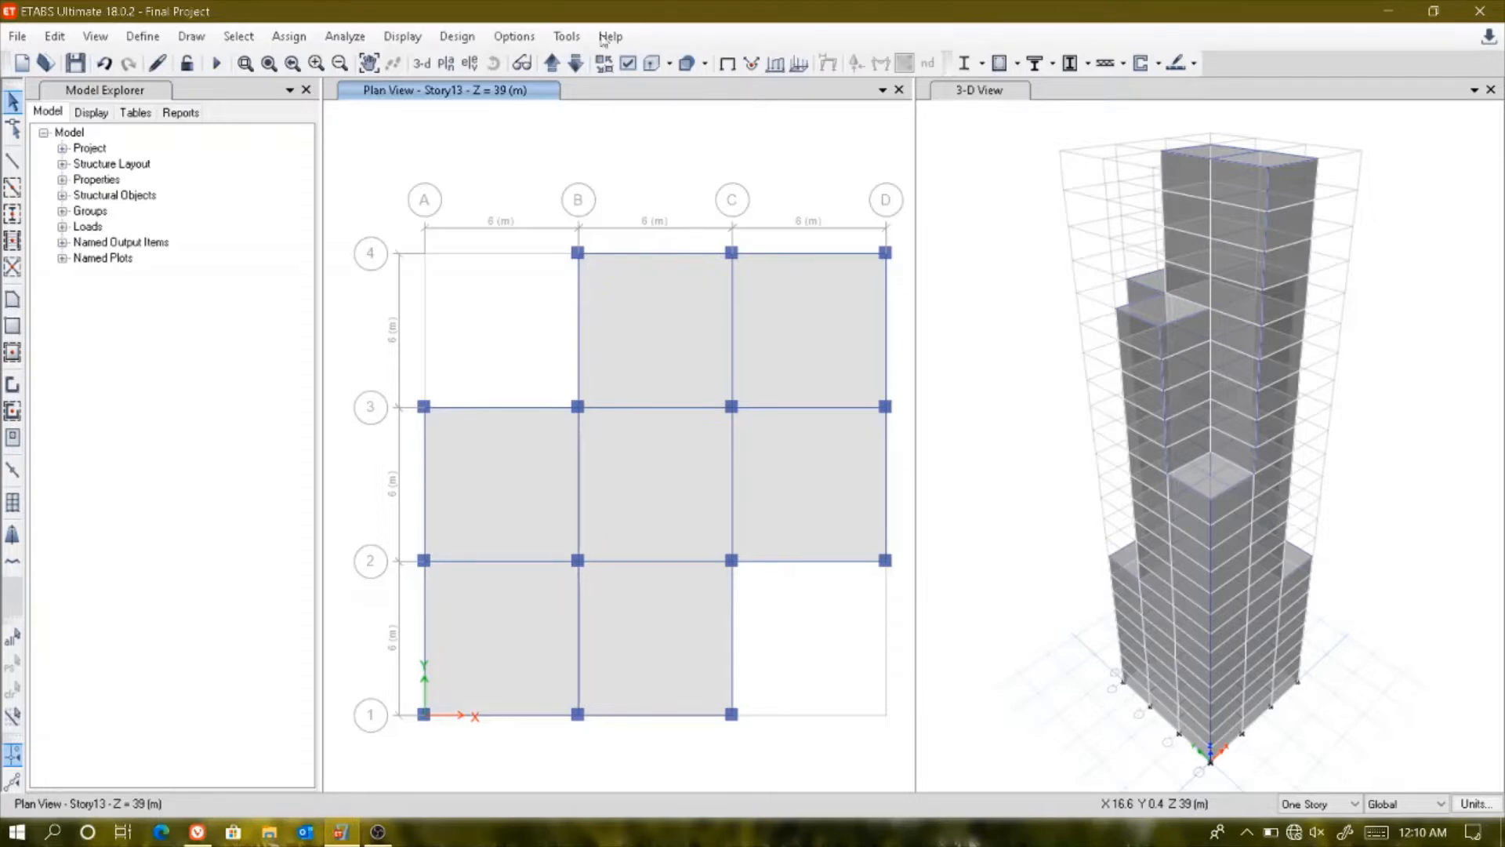
- Review the IS 1893:2016 lateral load settings of the Seismic load pattern
click(148, 36)
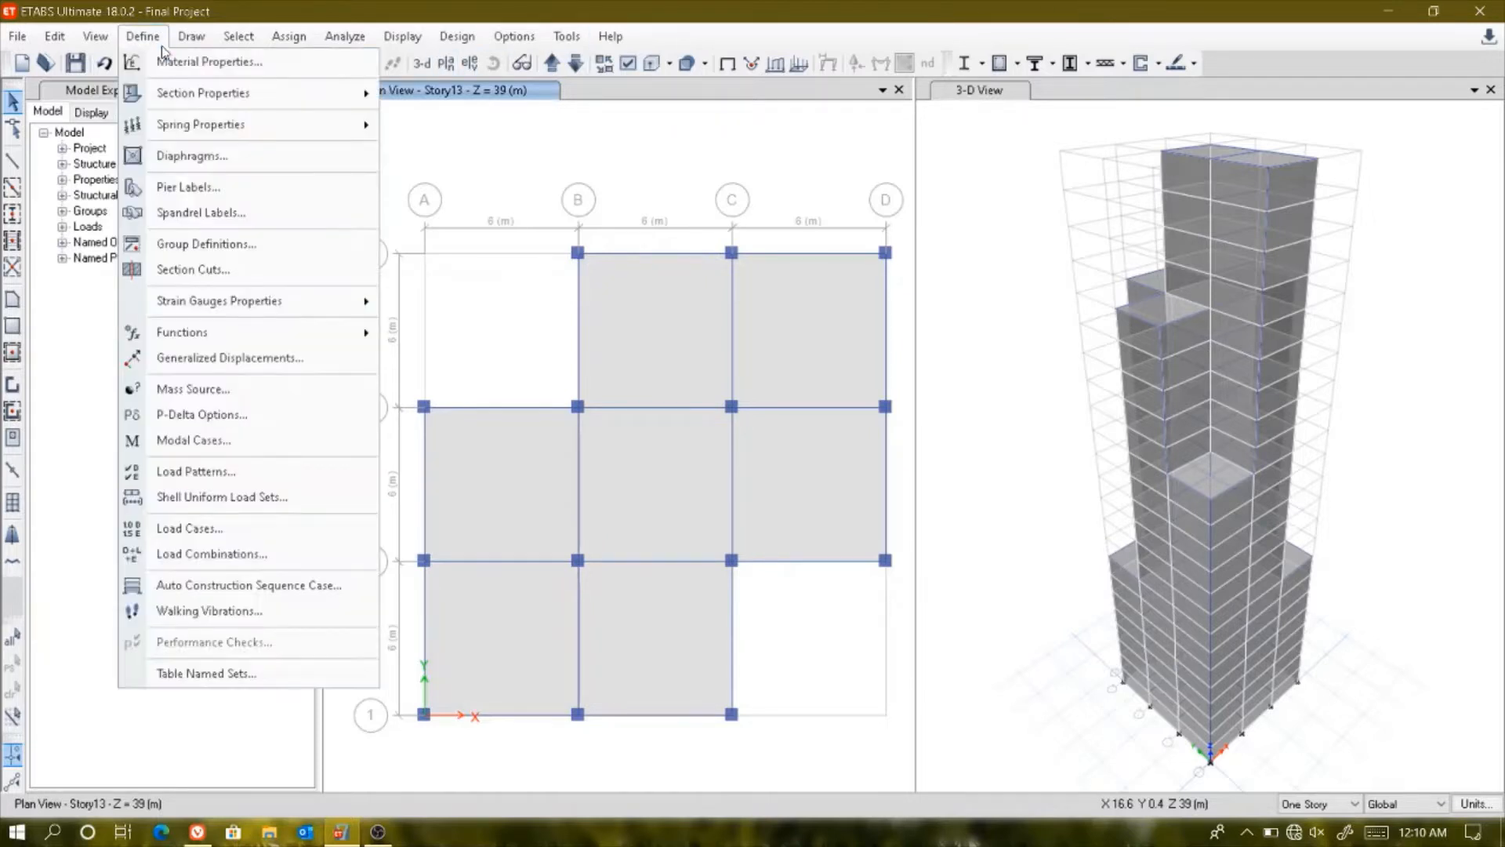
click(232, 469)
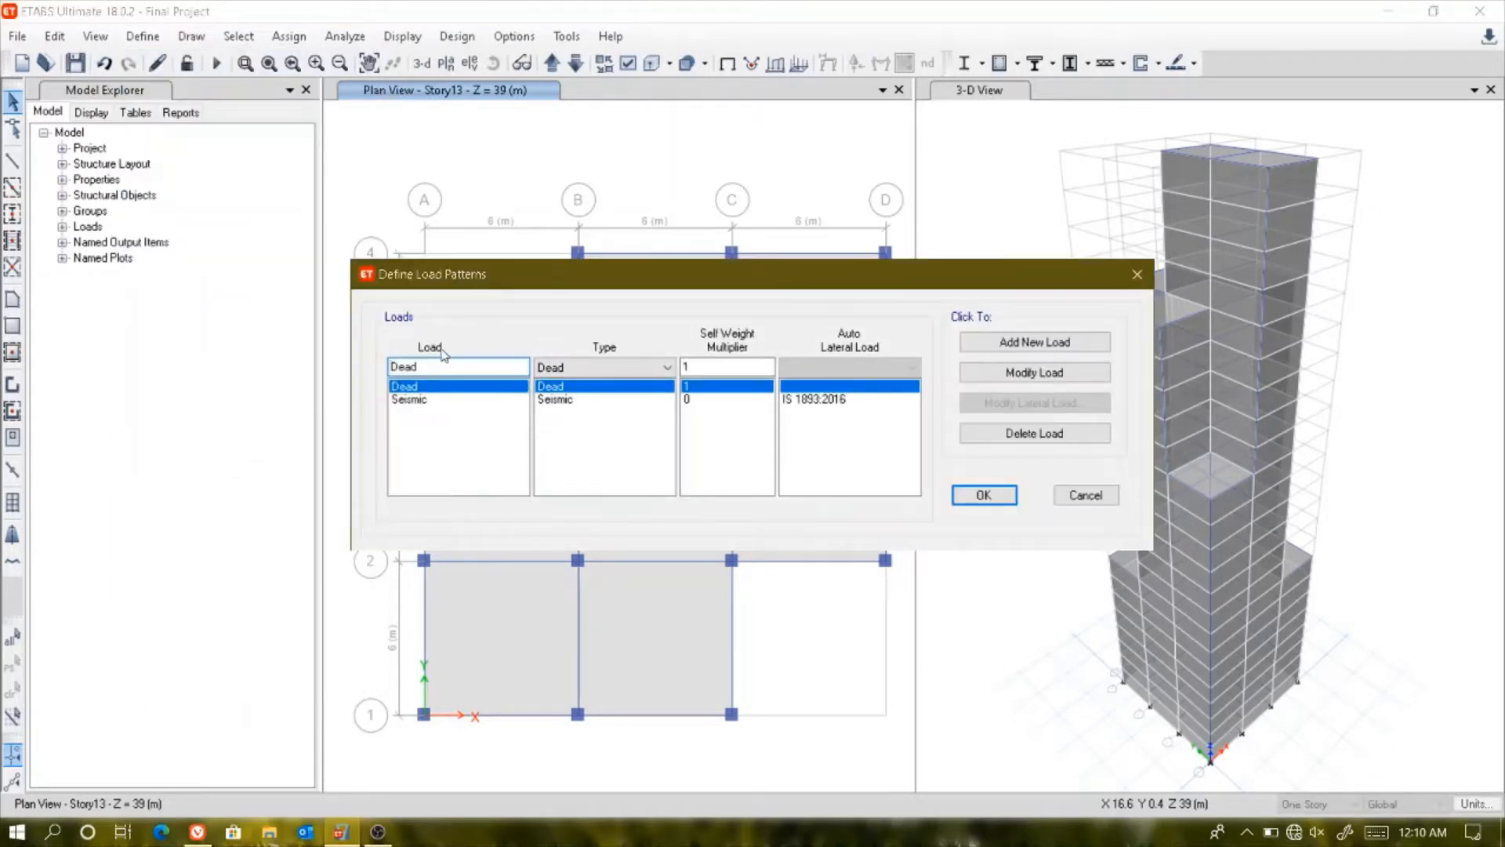
click(613, 399)
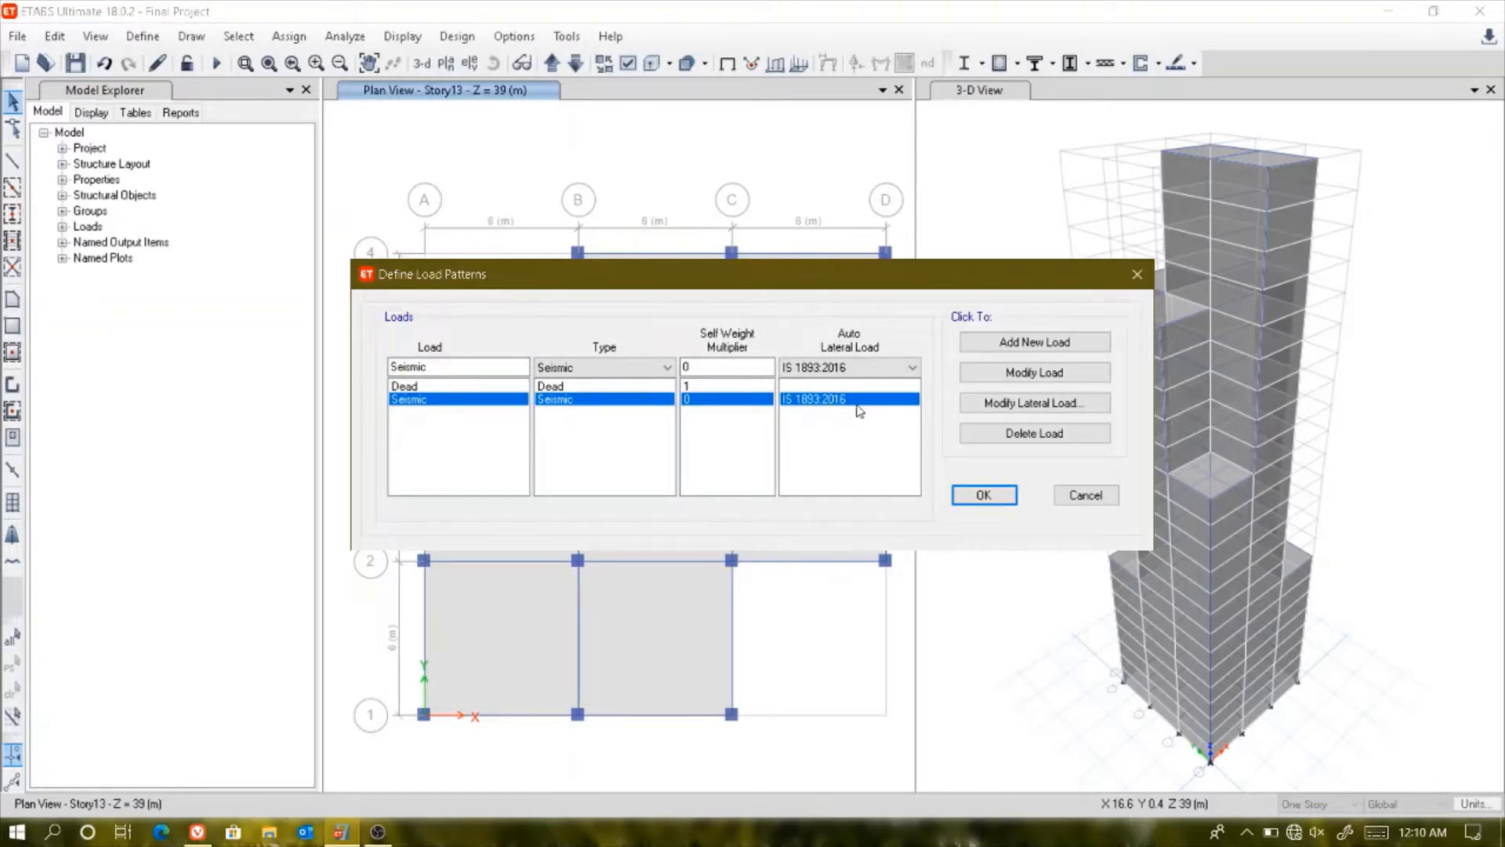
click(984, 402)
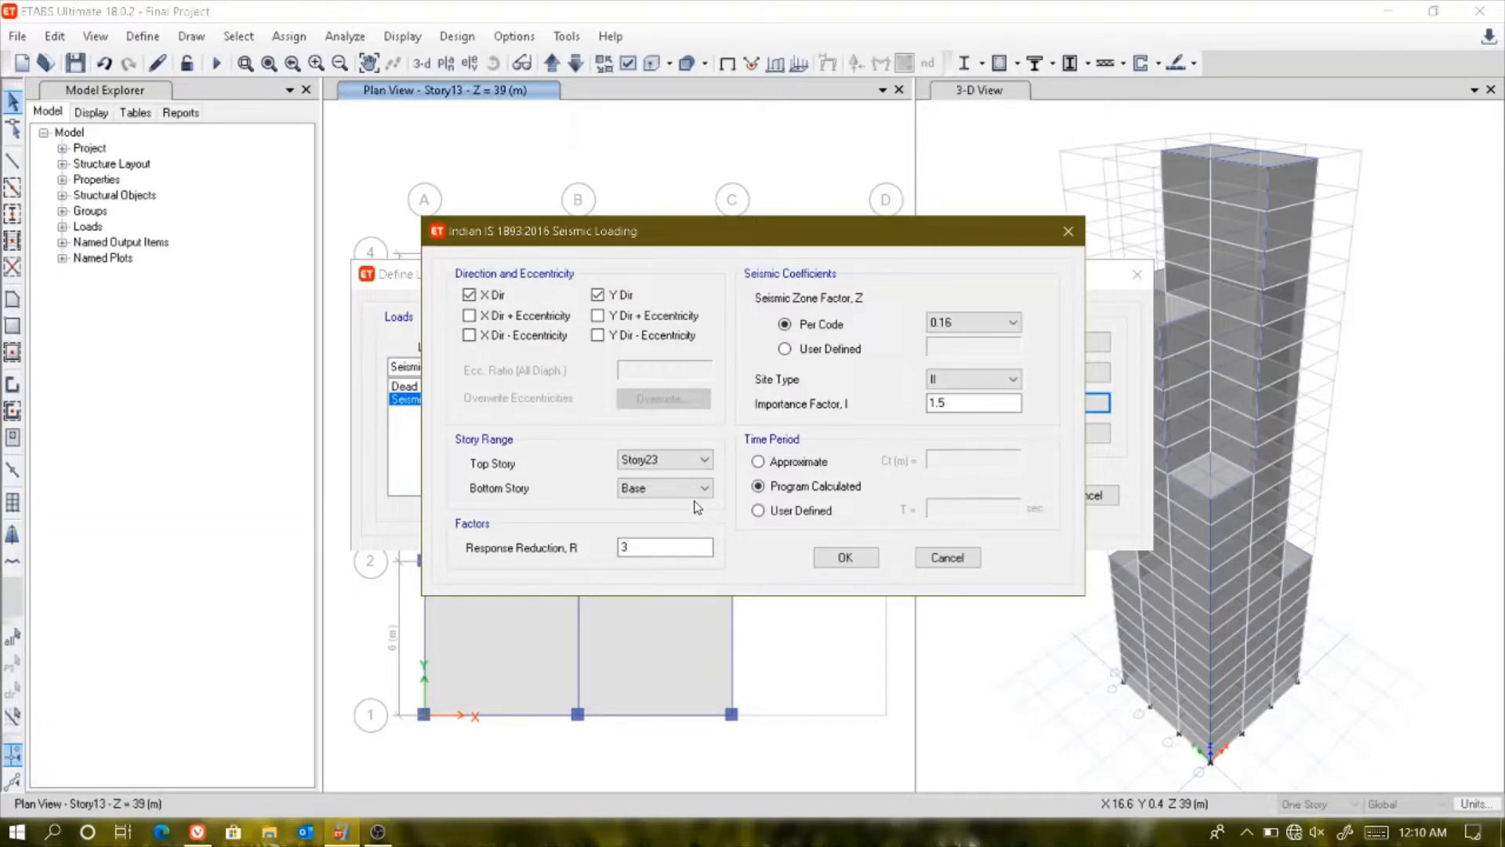
click(857, 562)
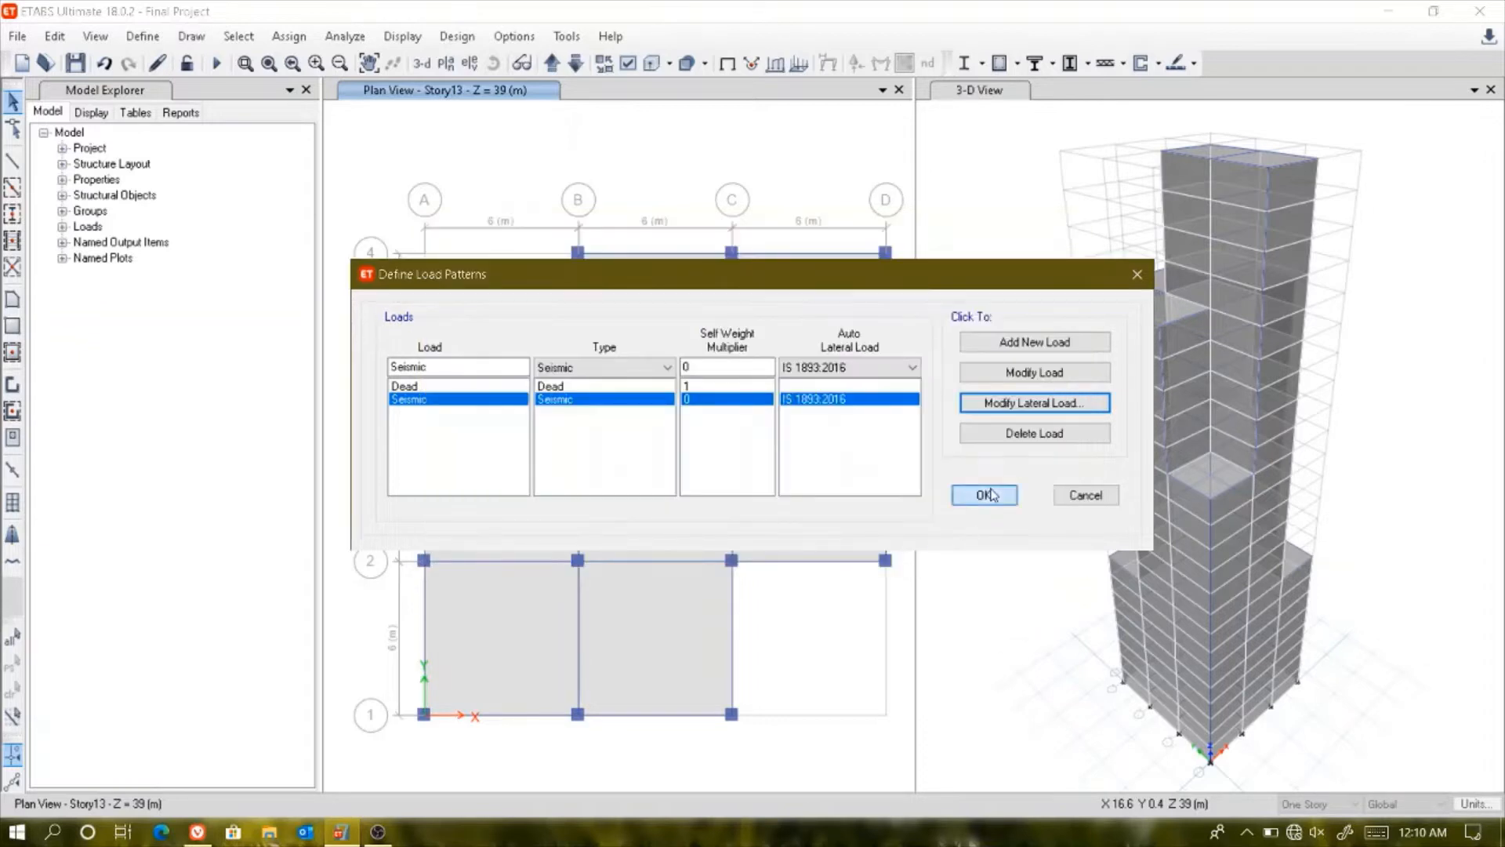
click(989, 495)
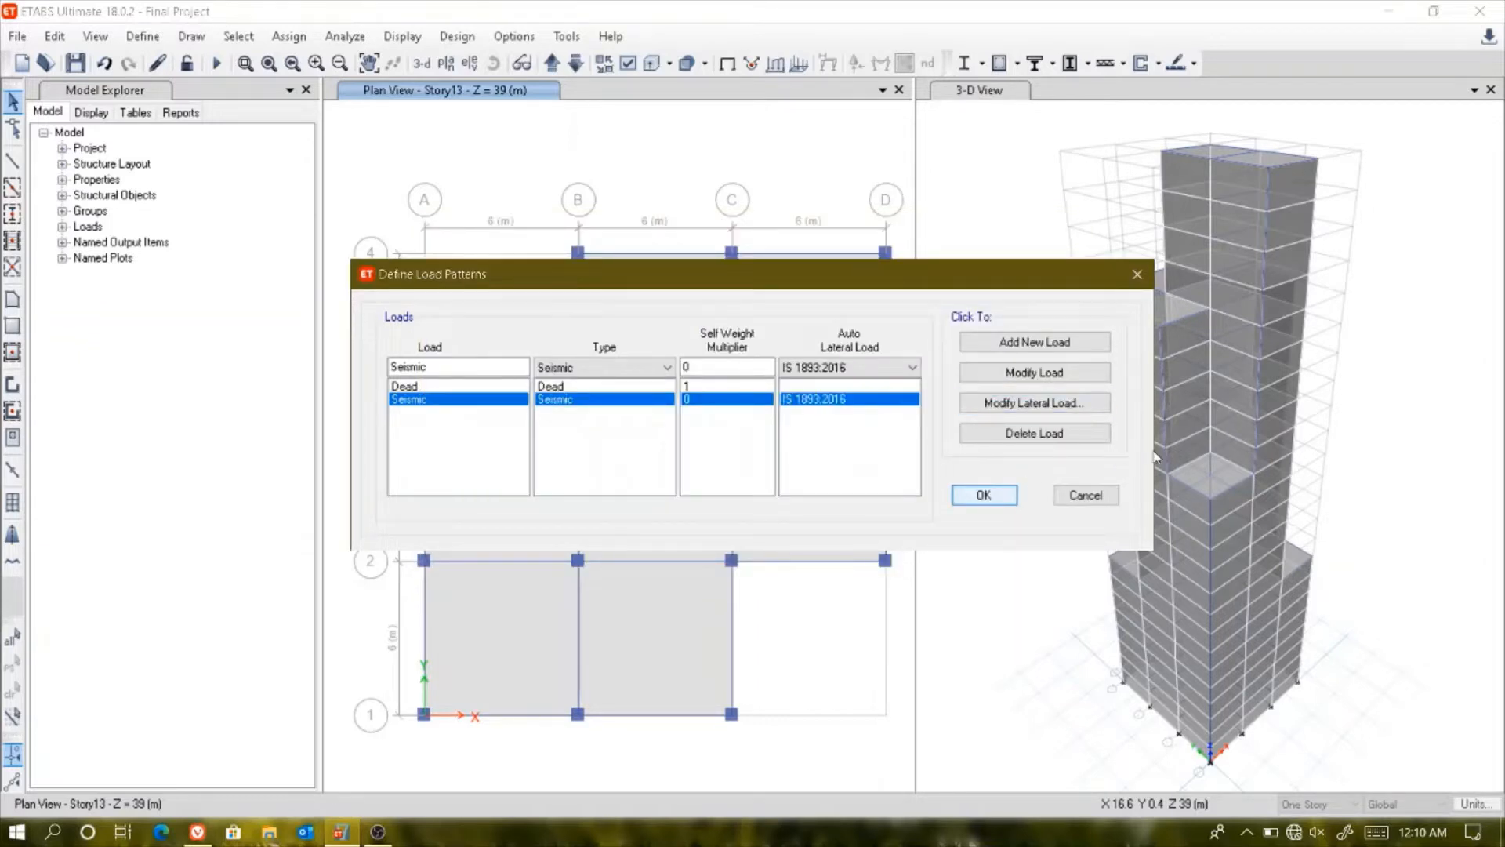
- Review the defined load cases and their types, including the Seismic case
click(142, 36)
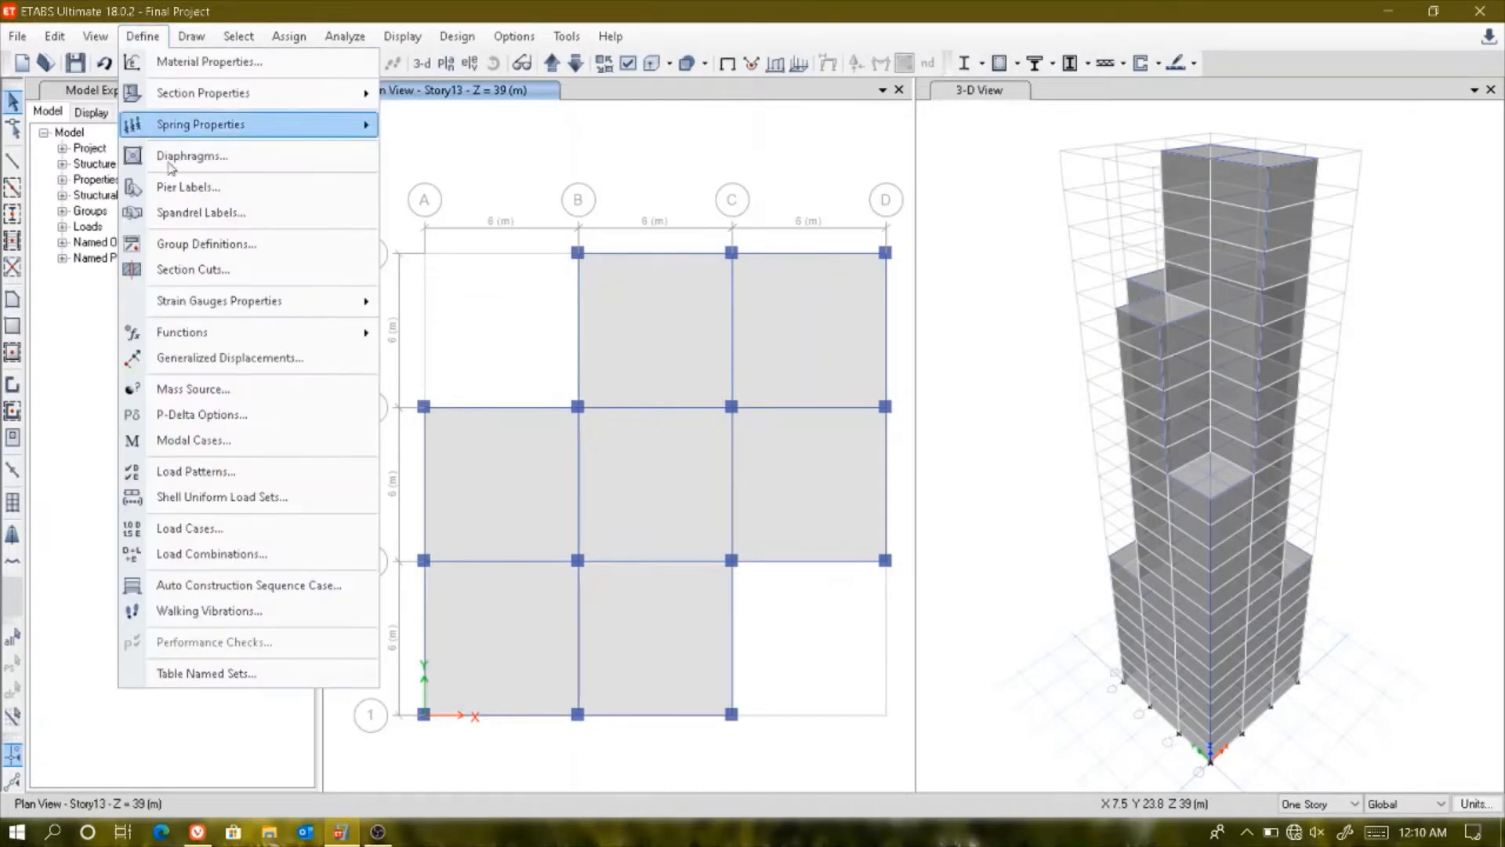
click(189, 527)
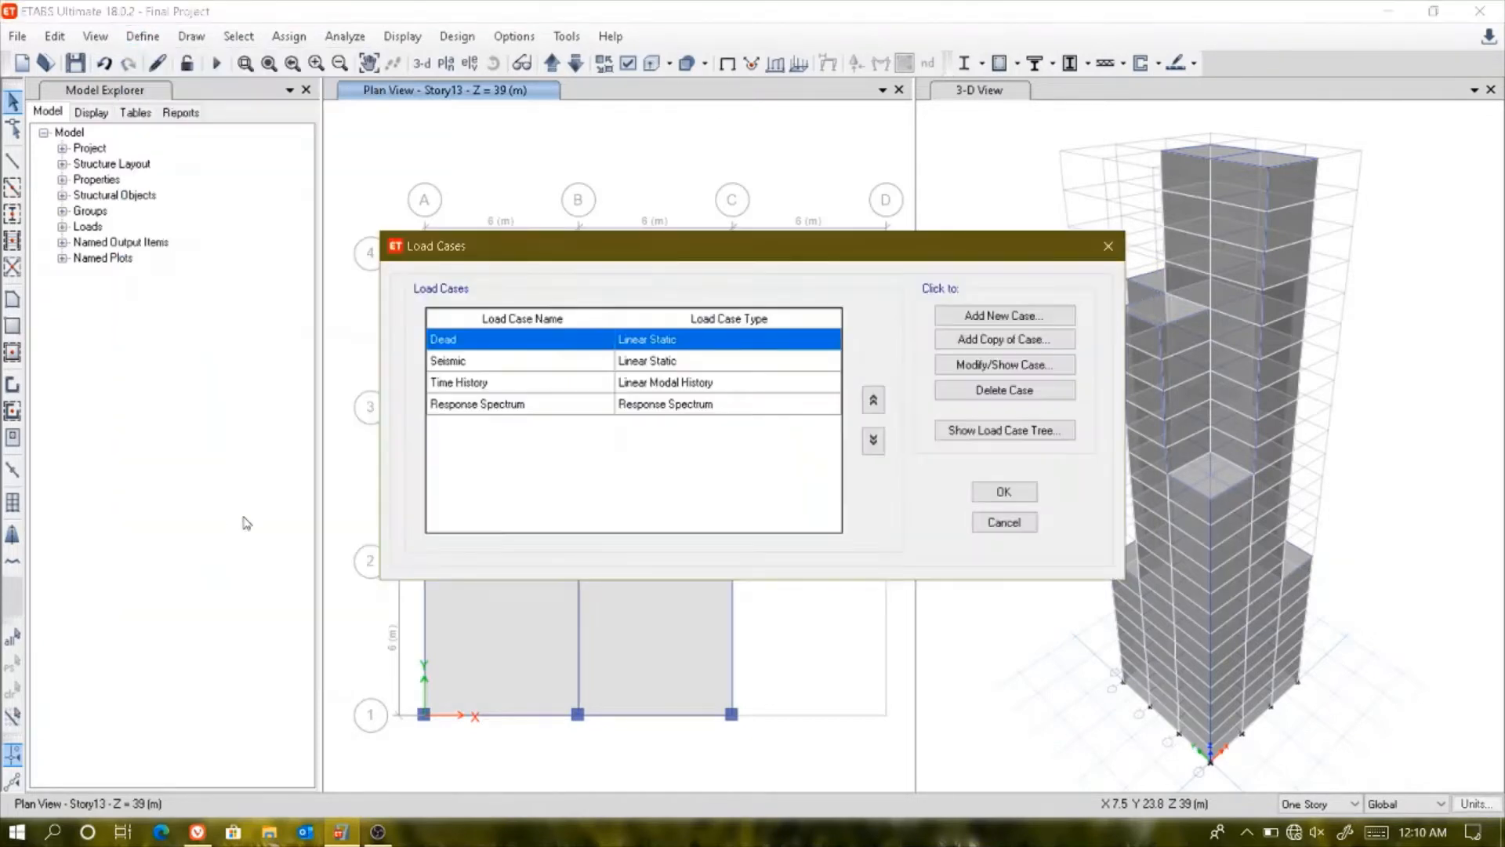
click(554, 364)
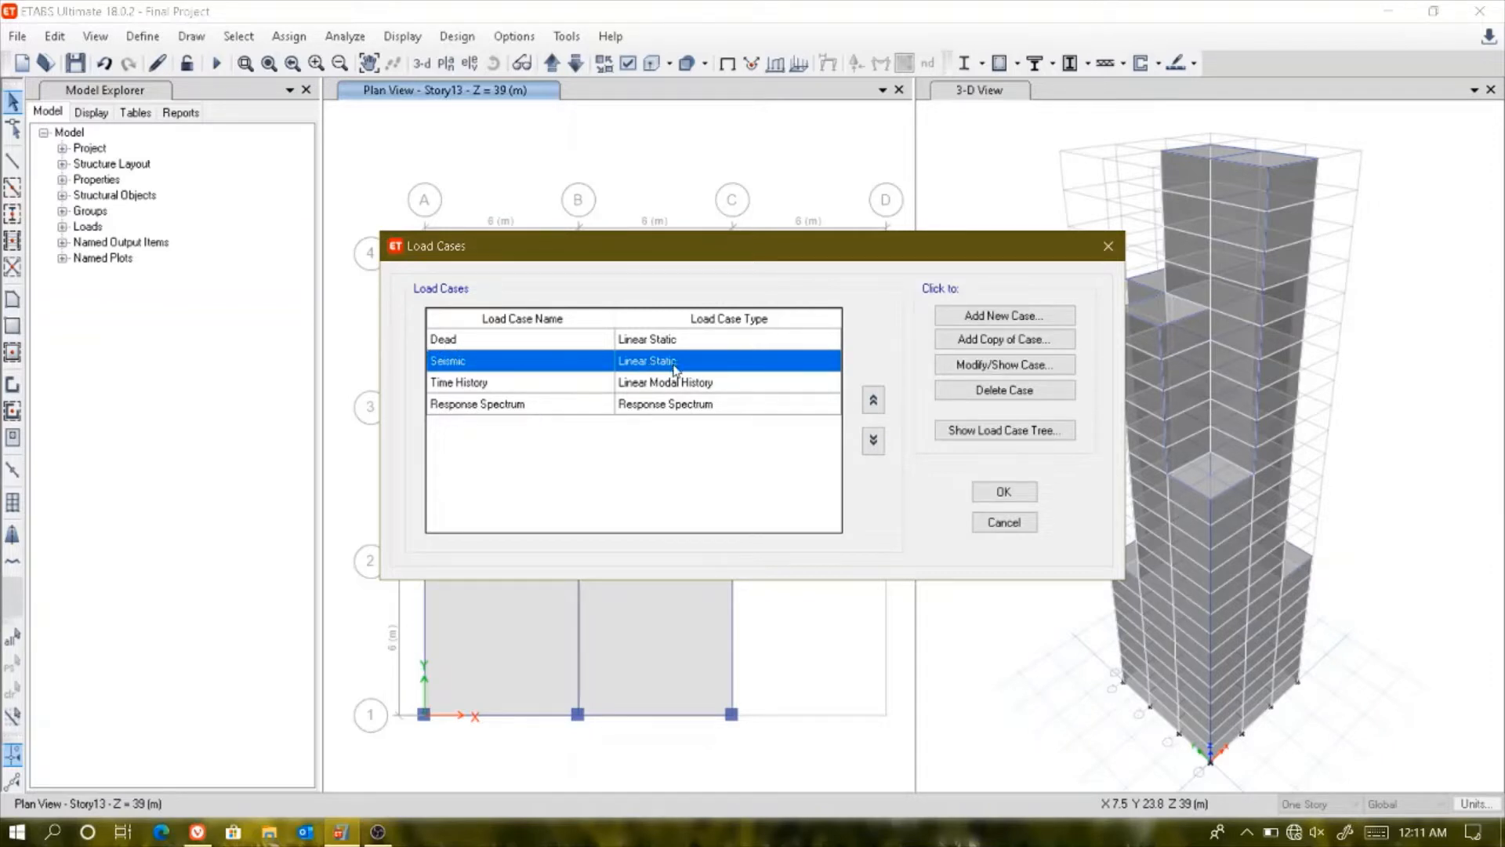
click(1005, 492)
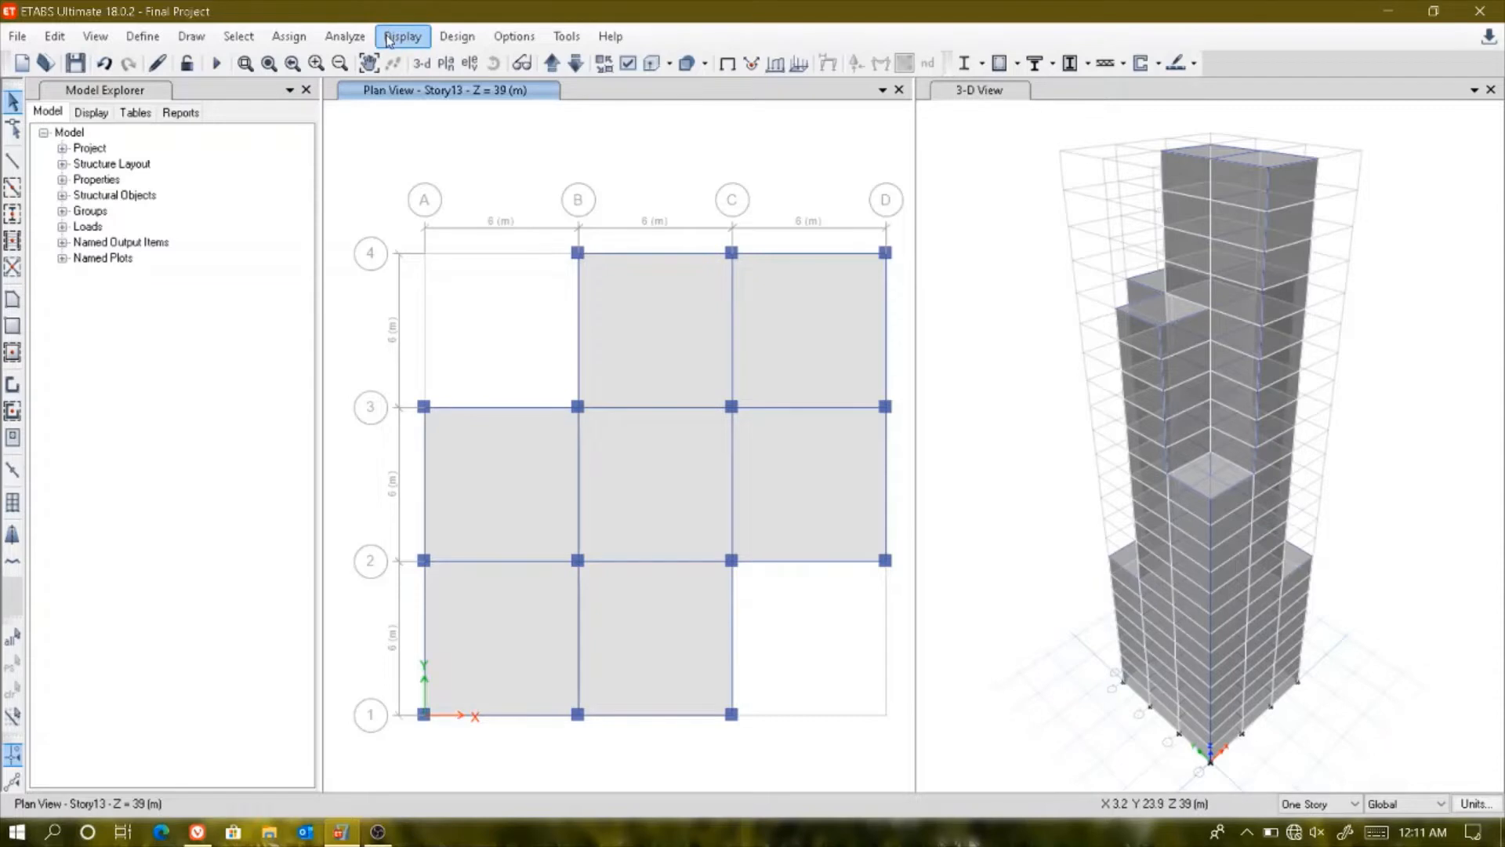
- Set the Time History and Response Spectrum load cases to Do Not Run, and run the analysis
click(356, 37)
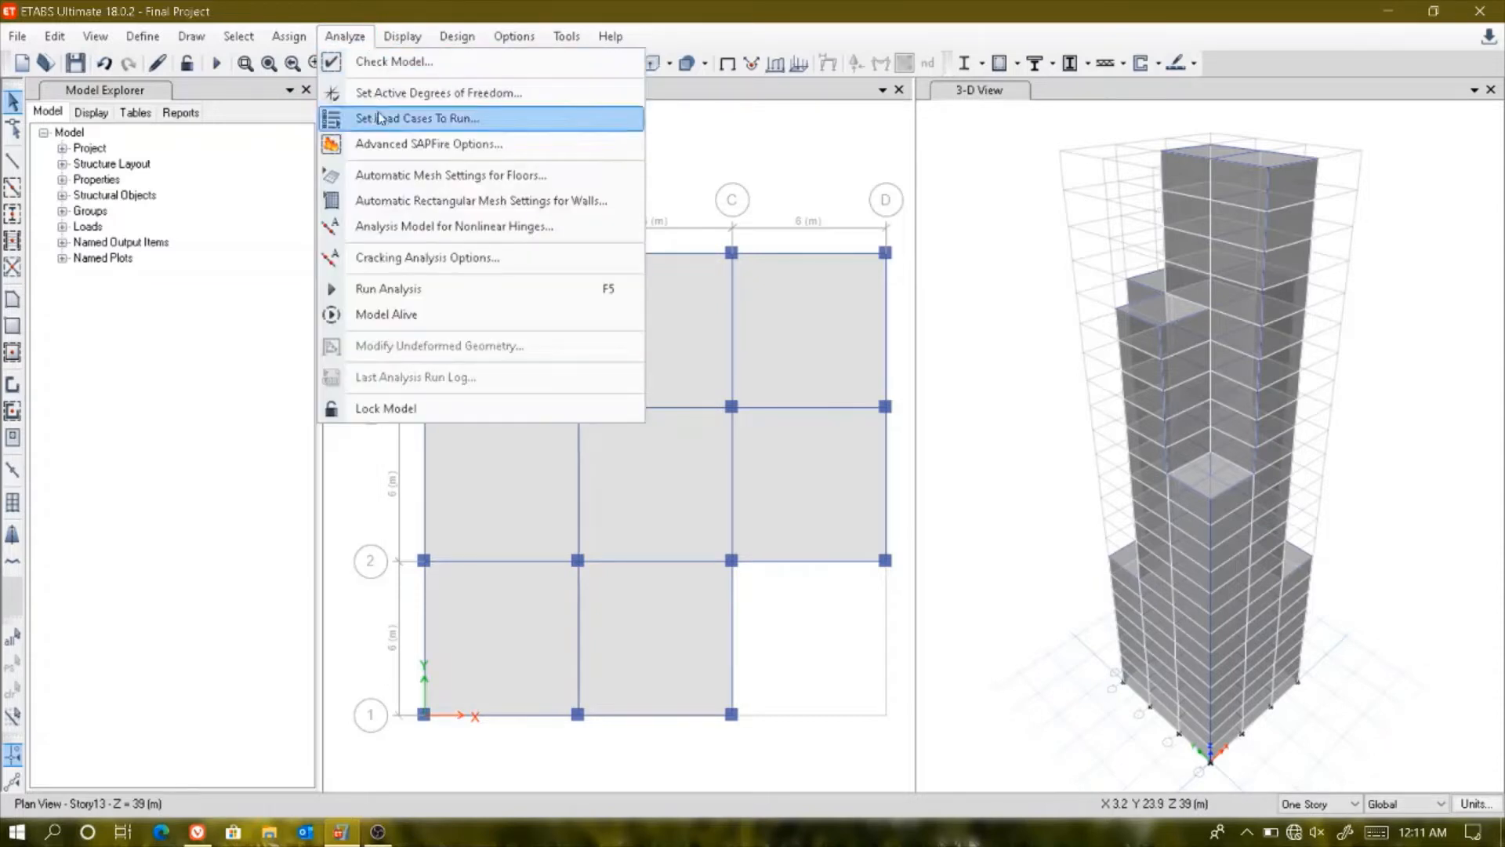
click(561, 117)
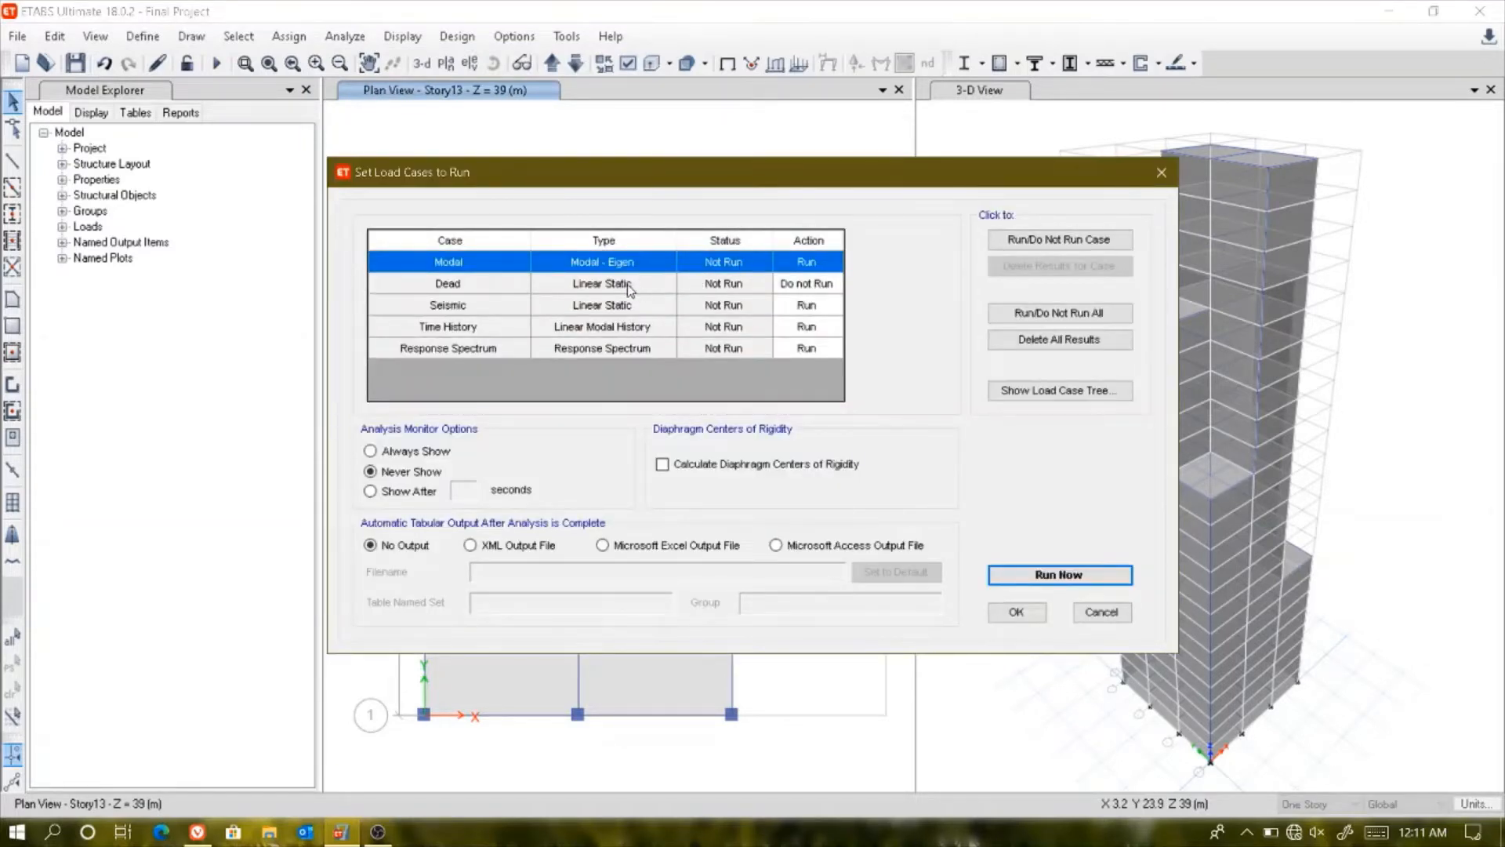
click(603, 308)
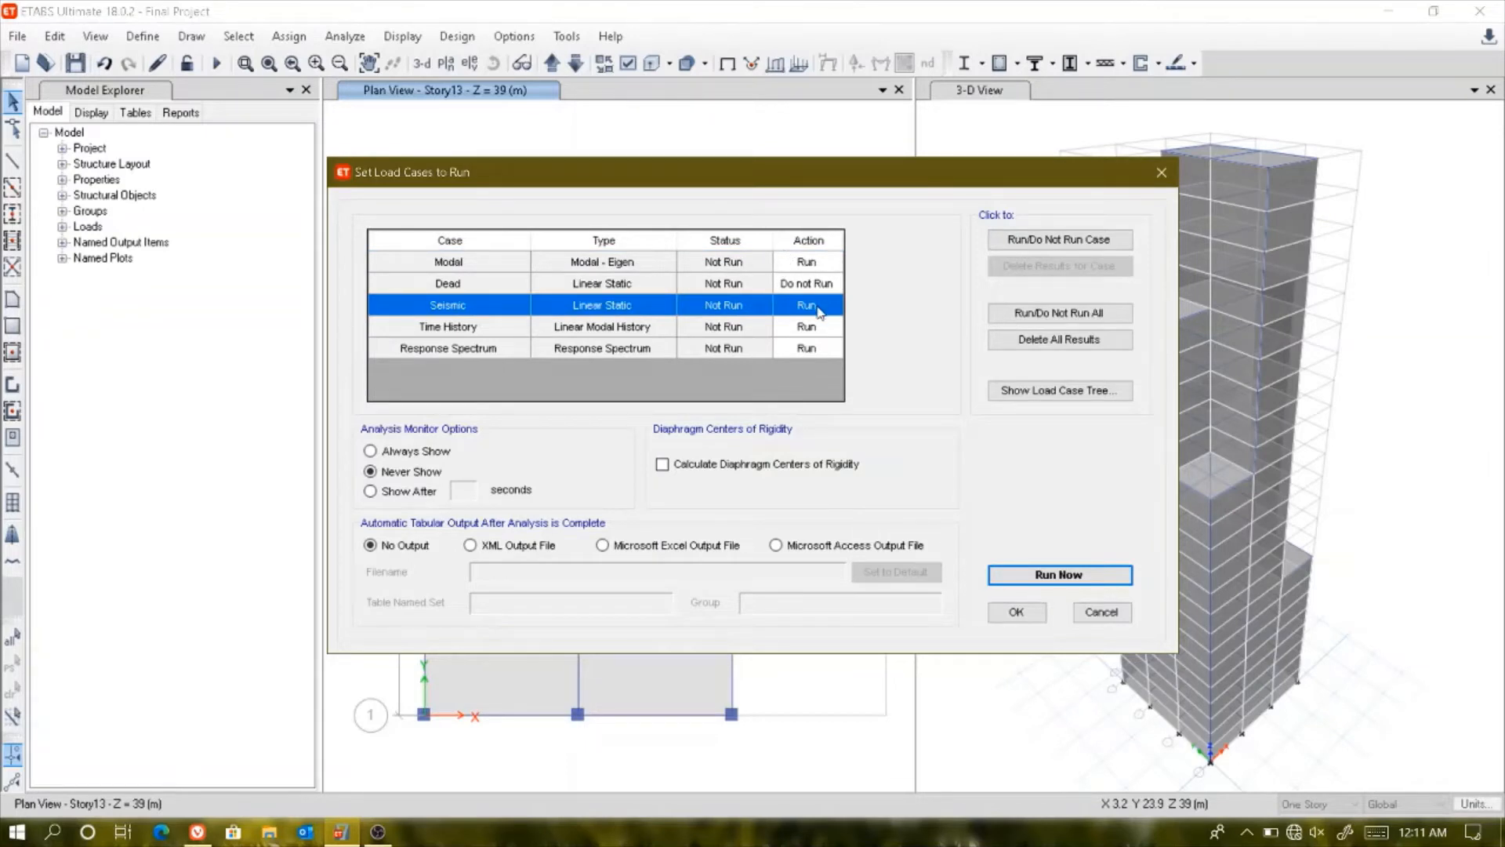
click(791, 326)
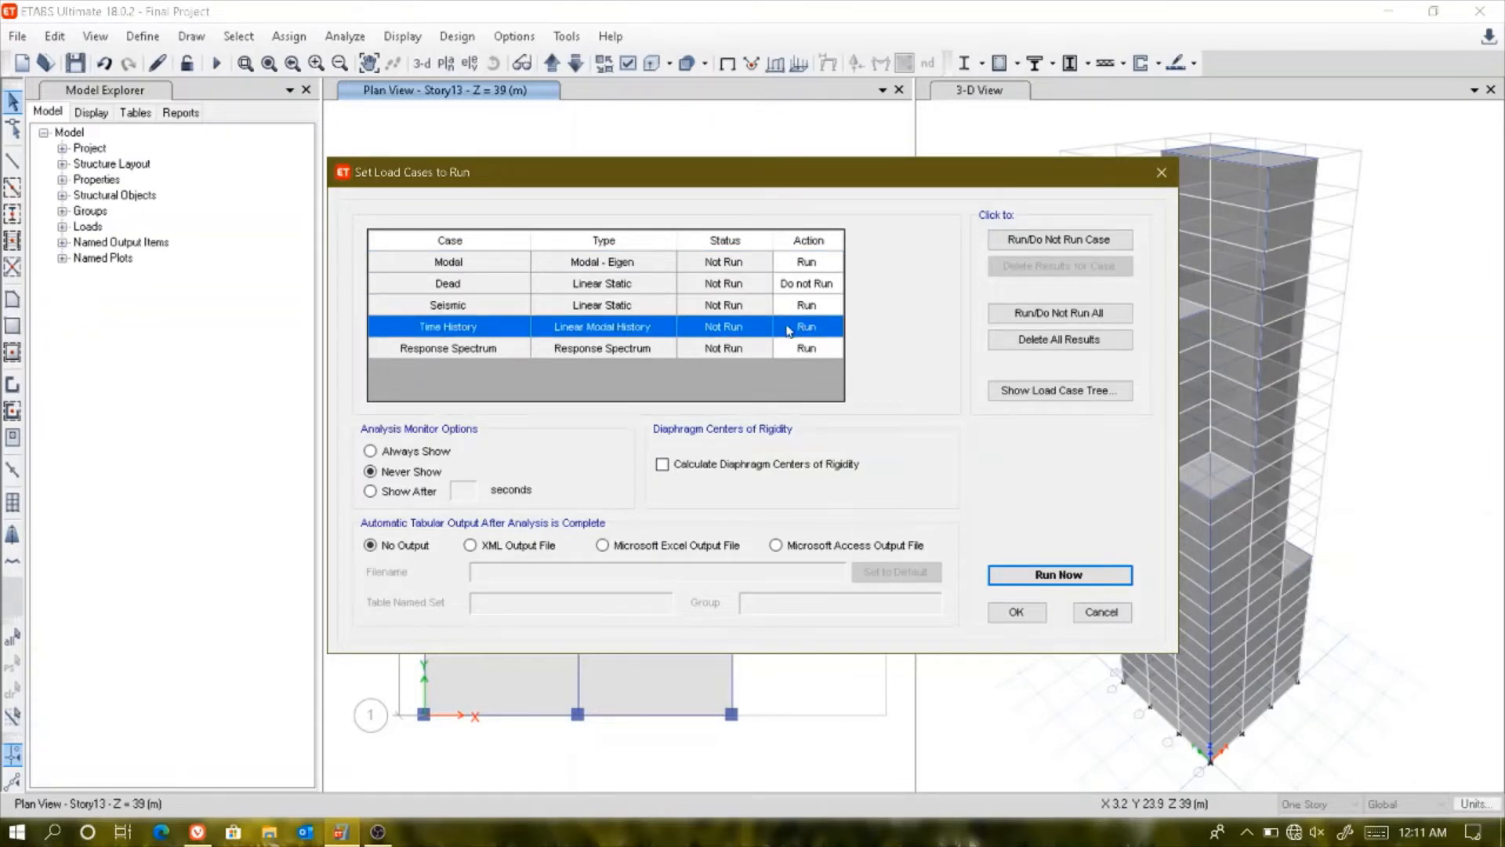
click(1044, 241)
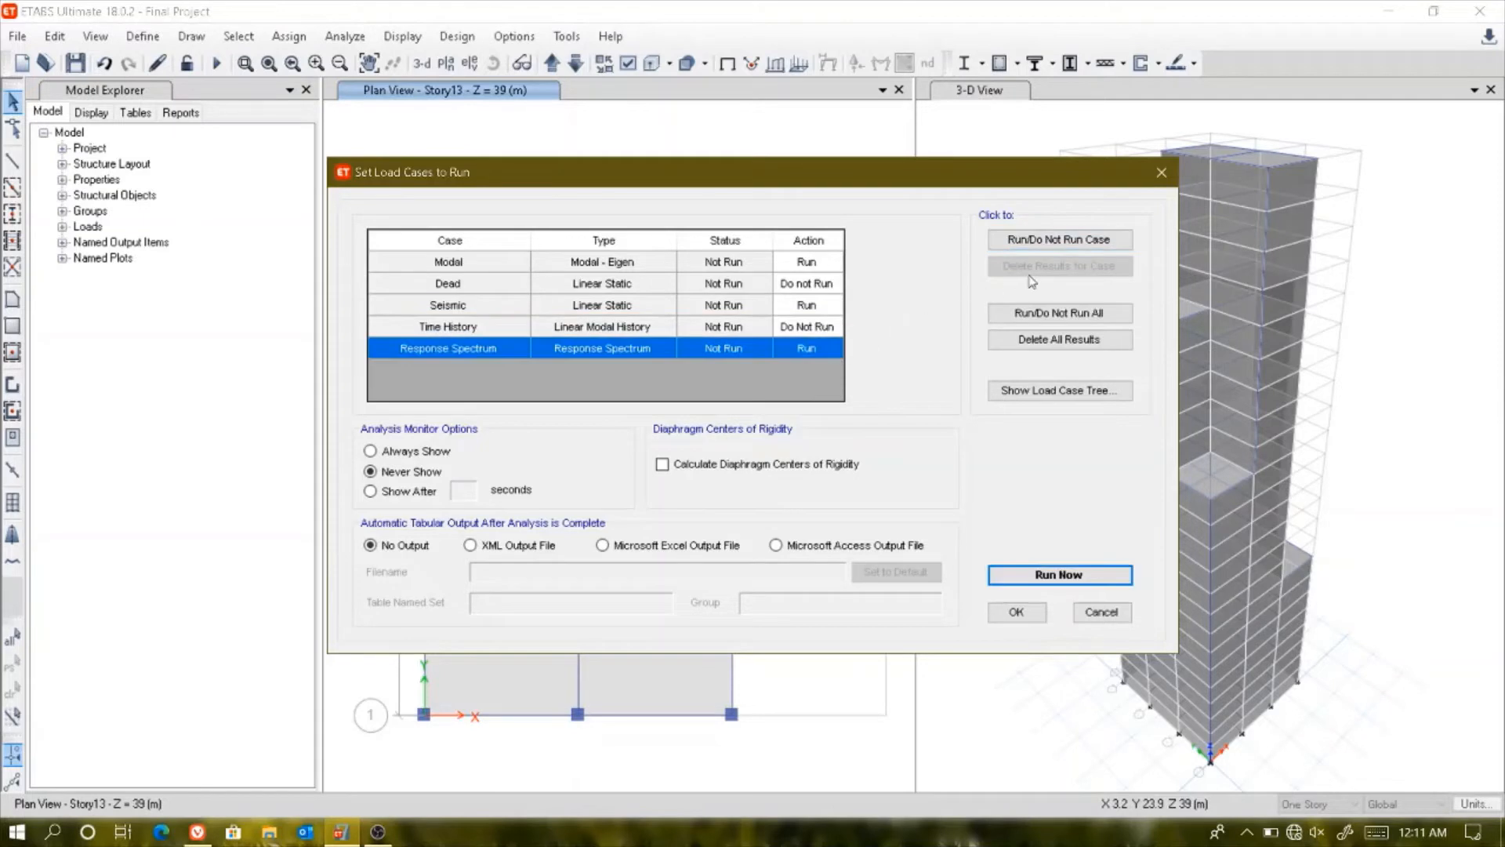
click(1074, 241)
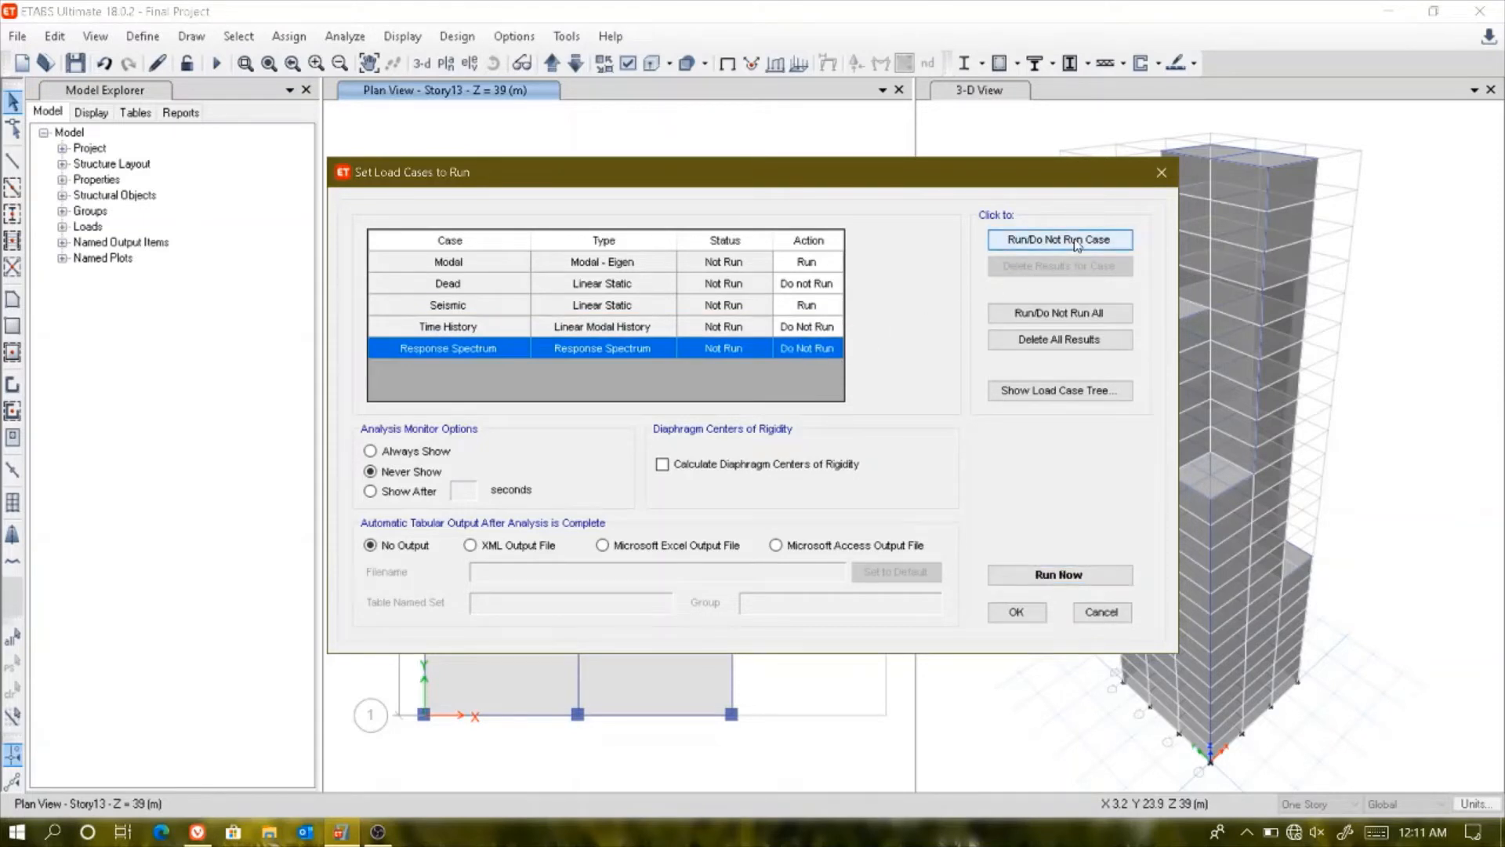
click(1111, 579)
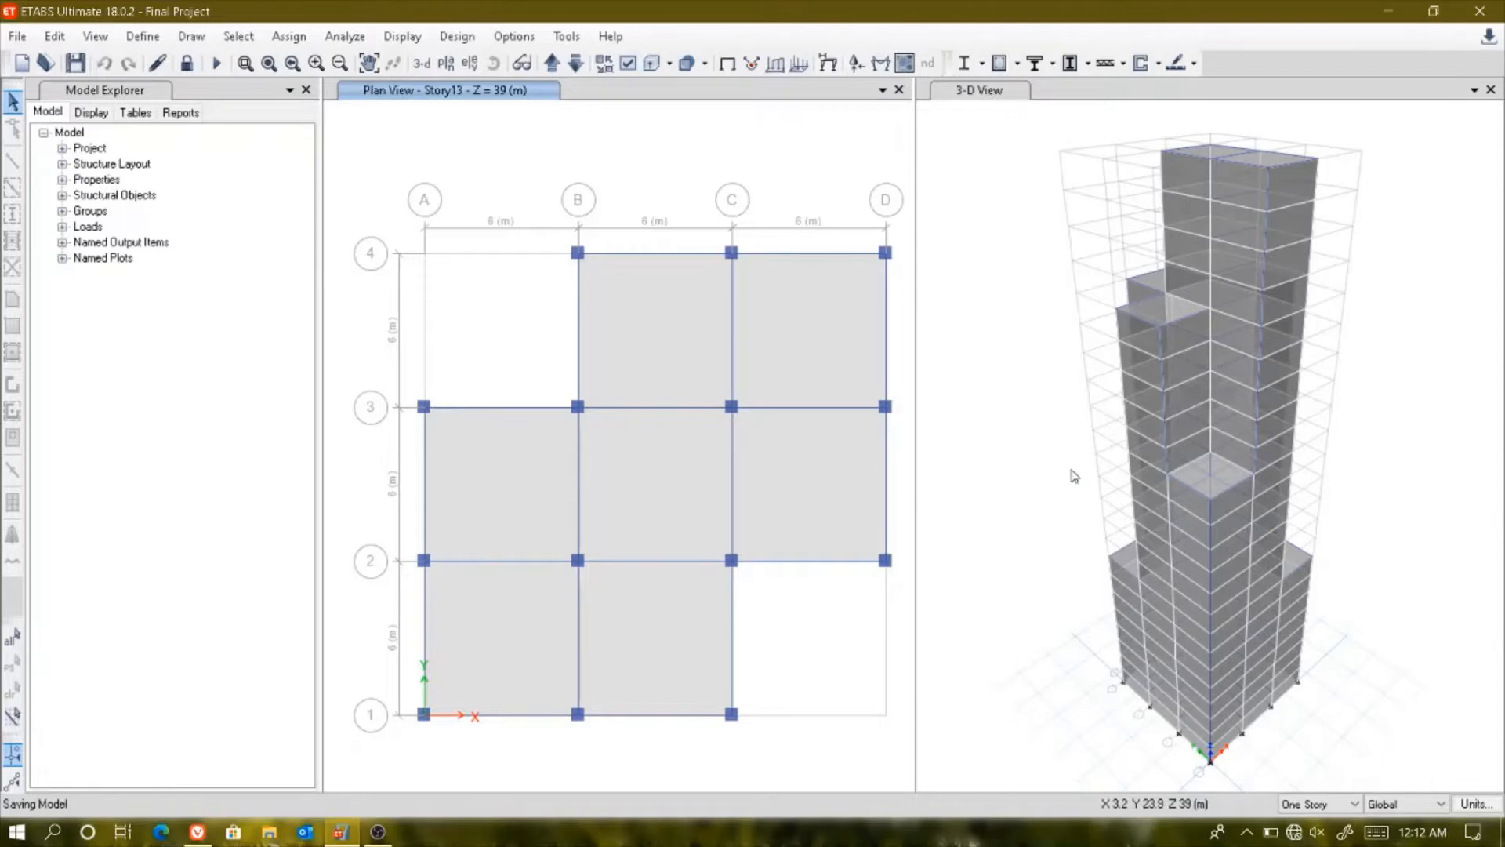
- Inspect joint displacements at several stories for the Seismic case in the 3-D view, and play and stop the deformed shape animation
click(1074, 476)
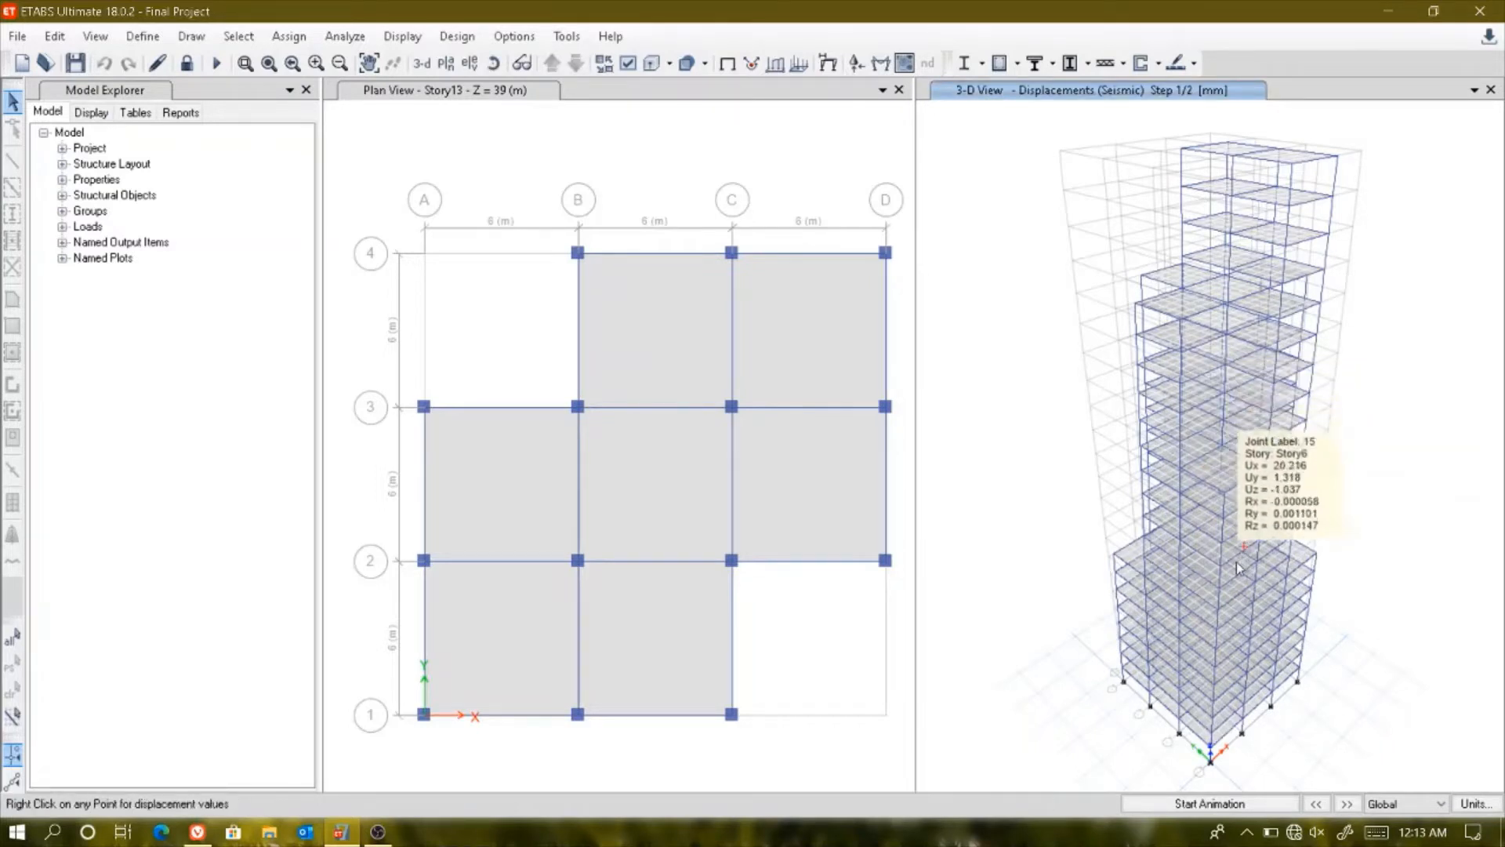
mouse_move(1214, 547)
mouse_move(1206, 508)
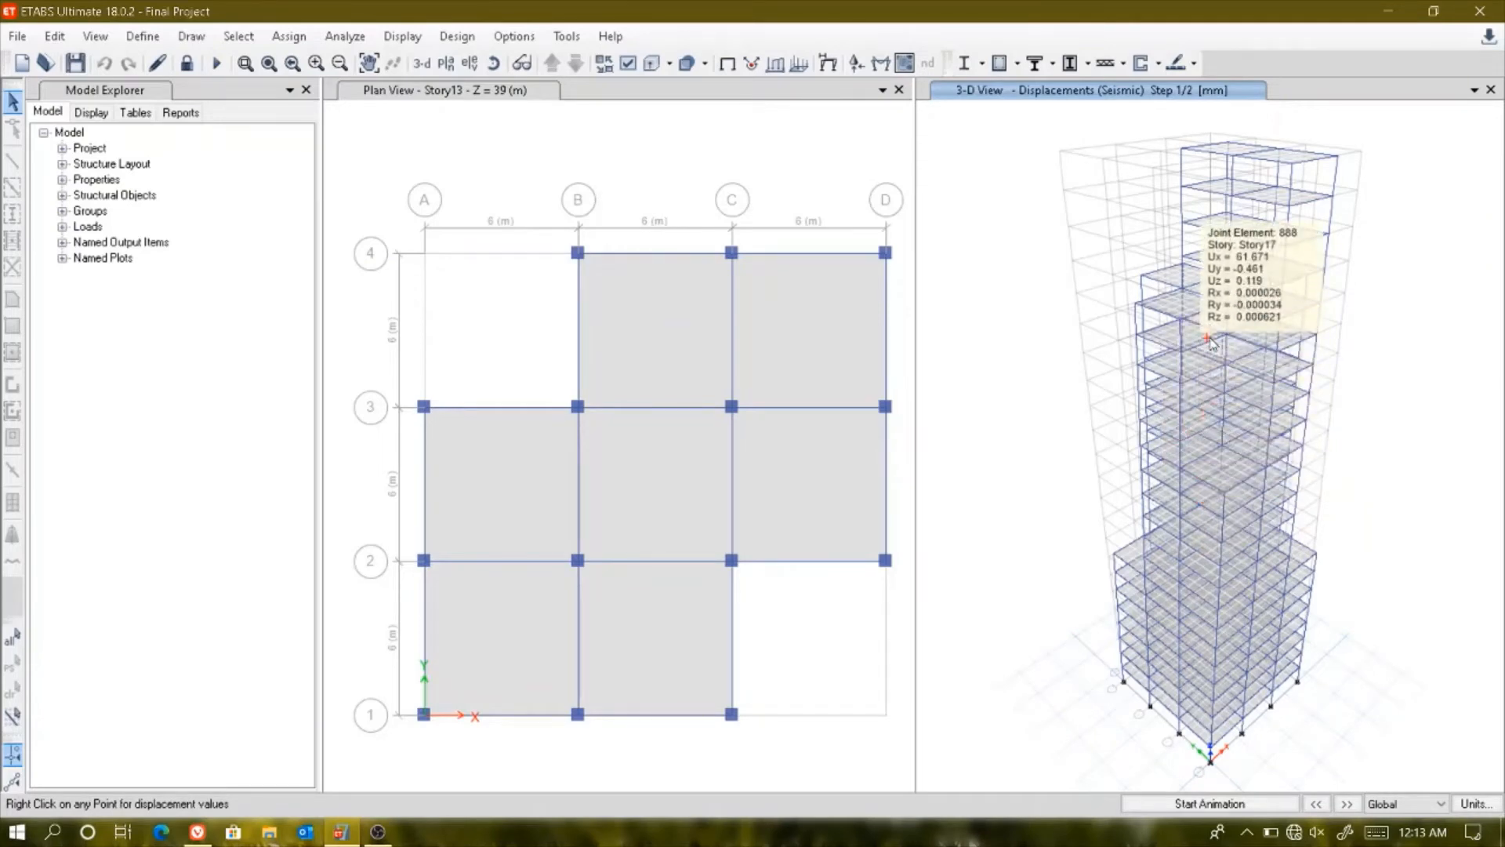
mouse_move(1188, 332)
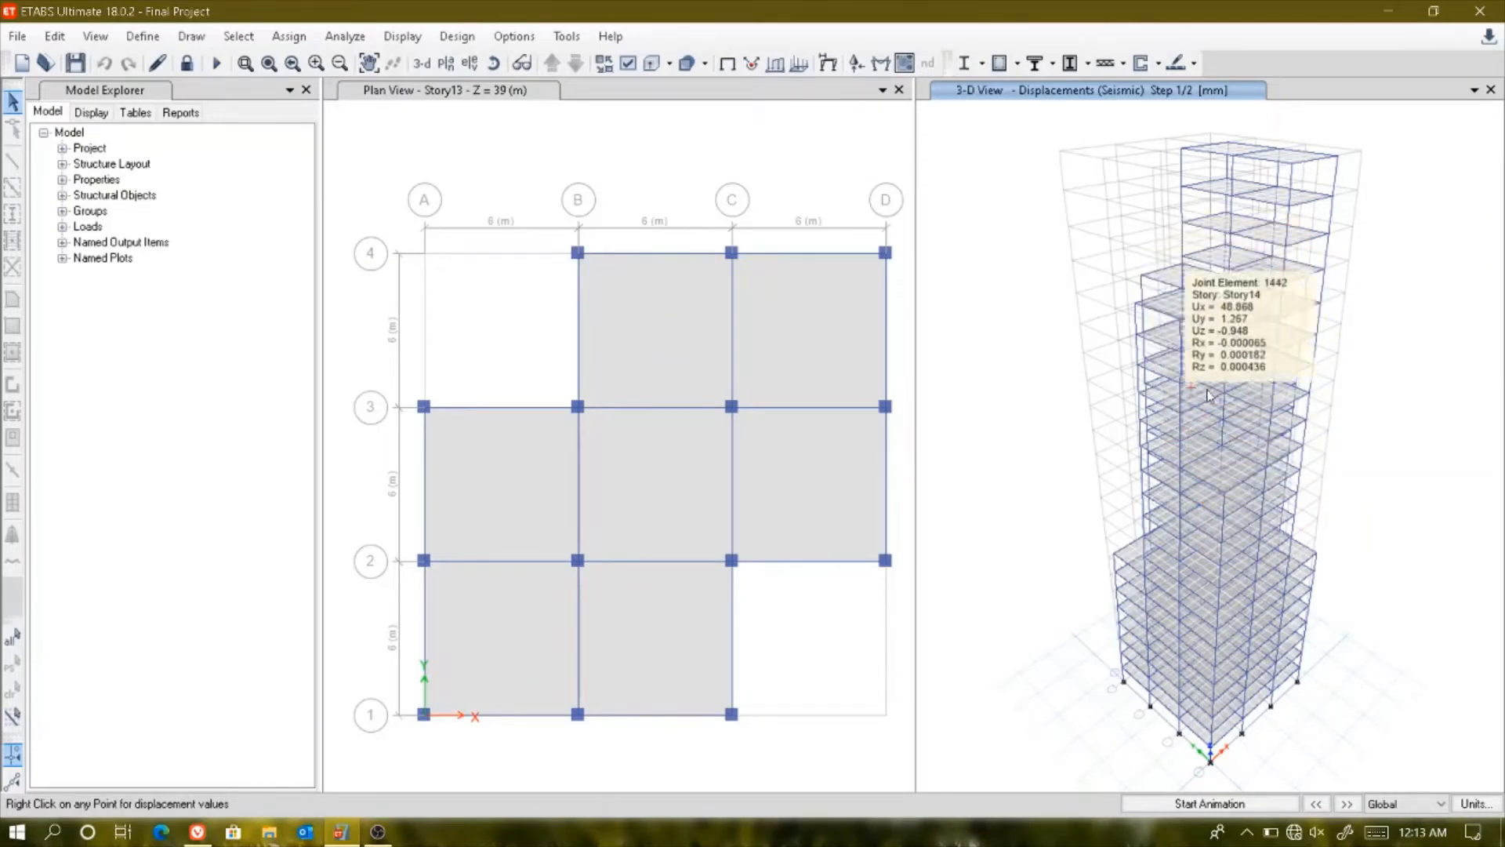
mouse_move(1229, 468)
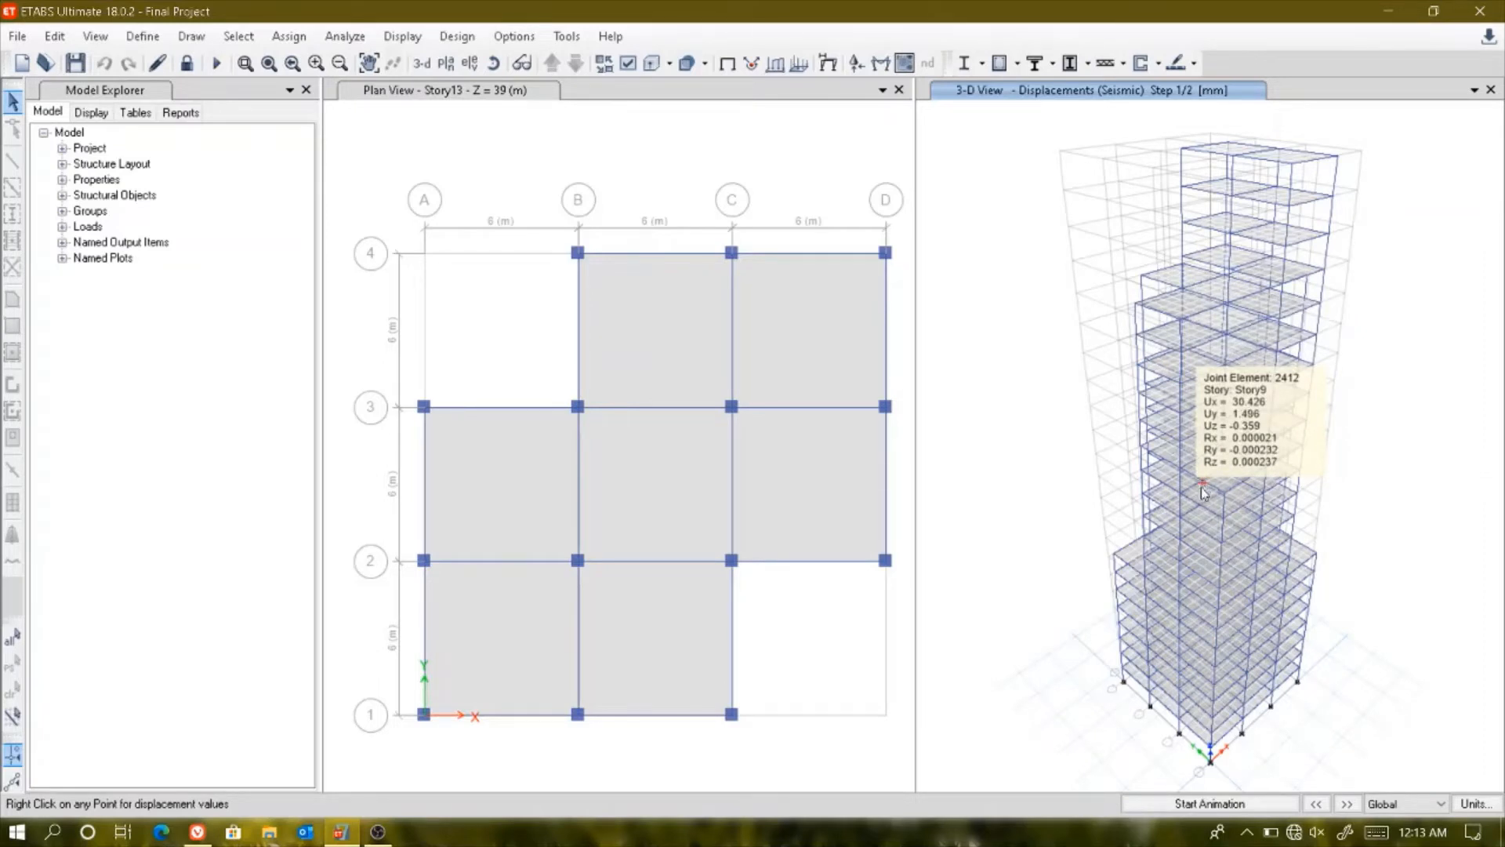
click(1232, 804)
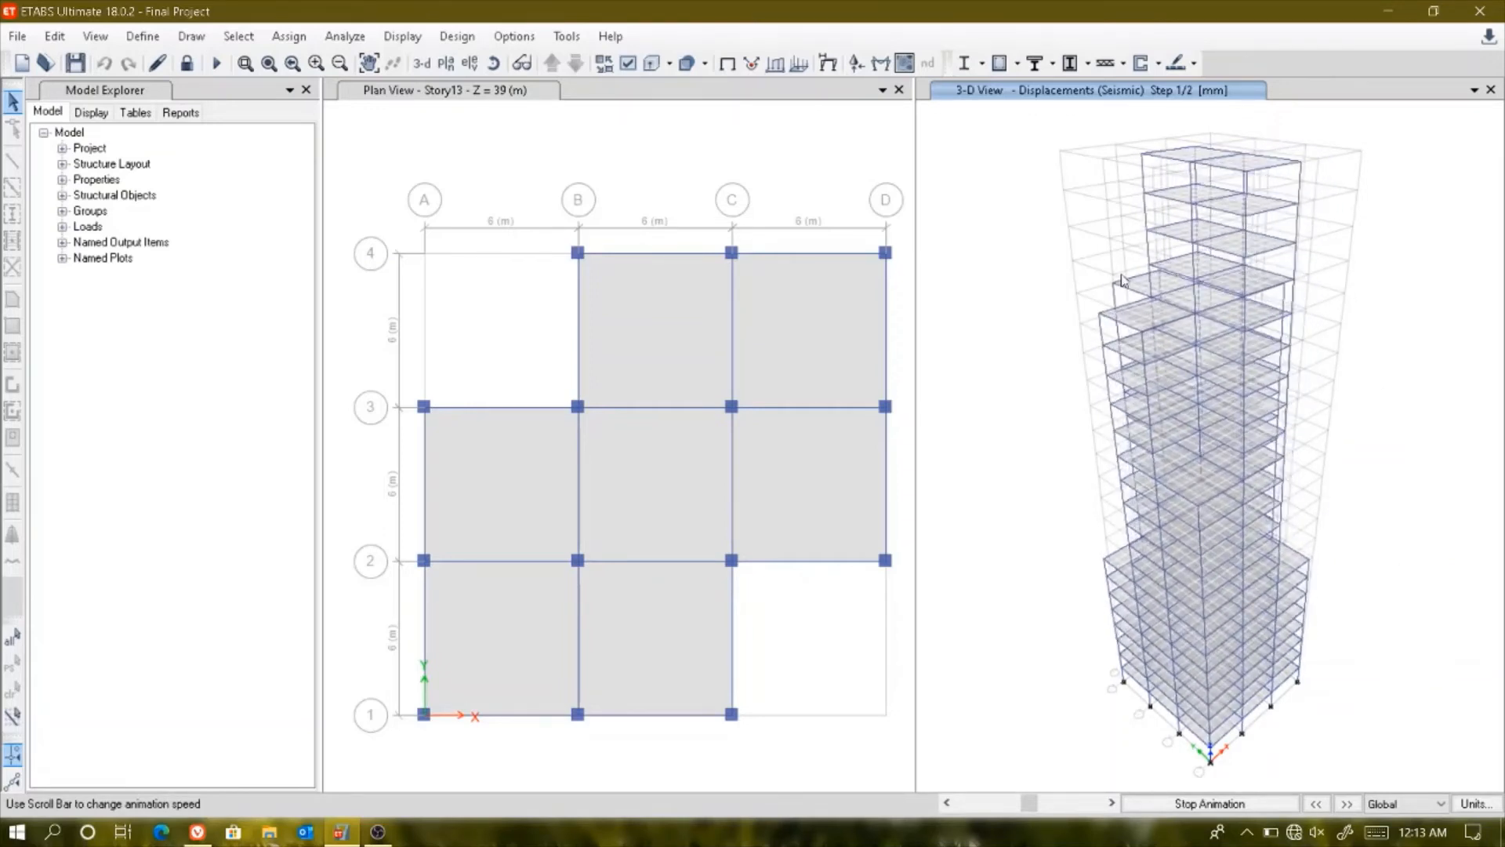
click(1247, 805)
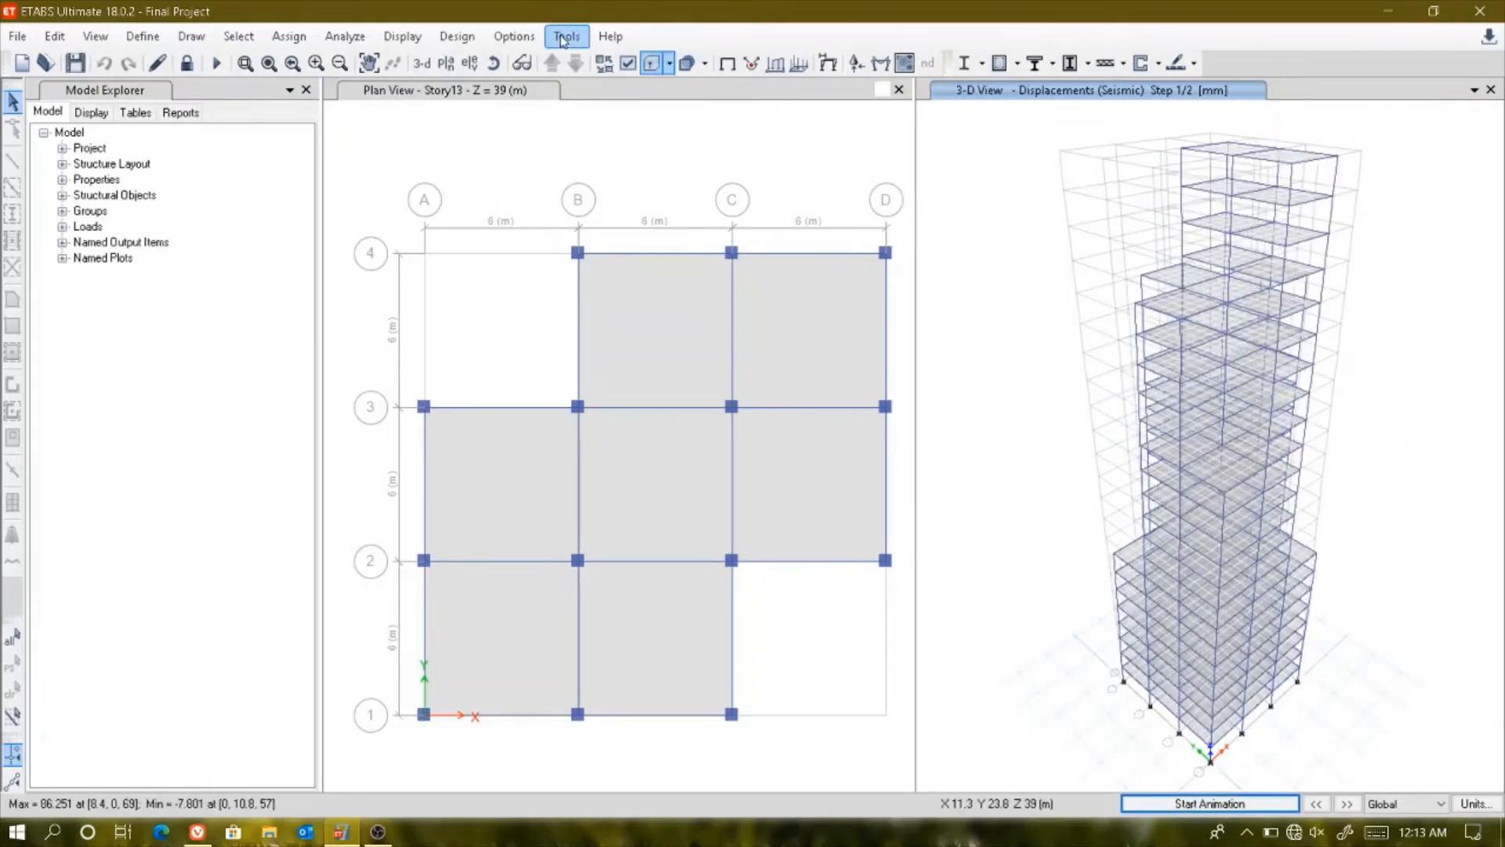
- Display the frame force diagrams for the Modal case, mode 1, in the 3-D view, applying Shear 2-2 followed by Moment 3-3
click(457, 37)
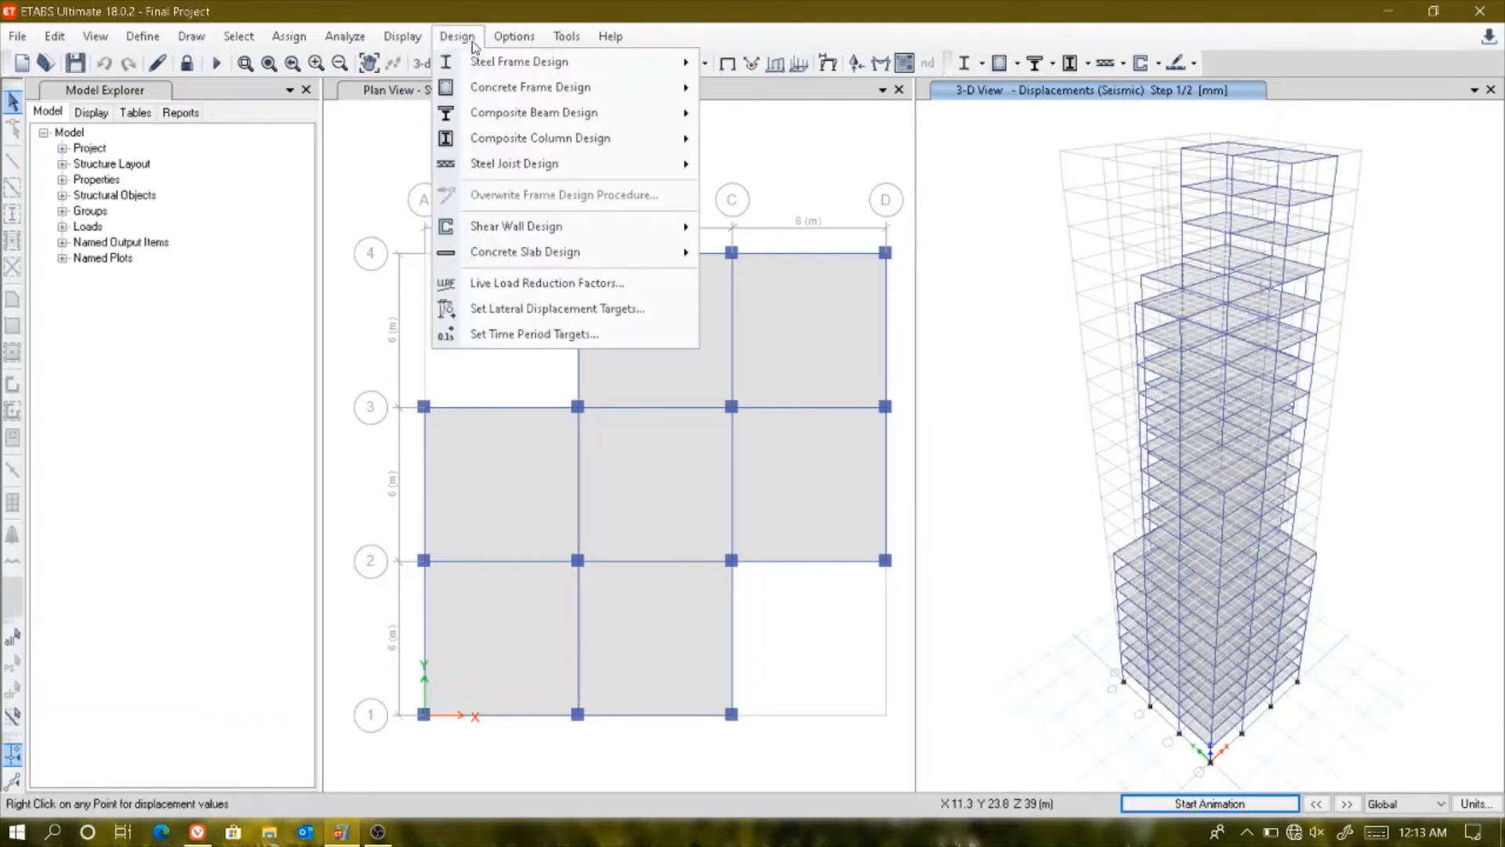
click(427, 44)
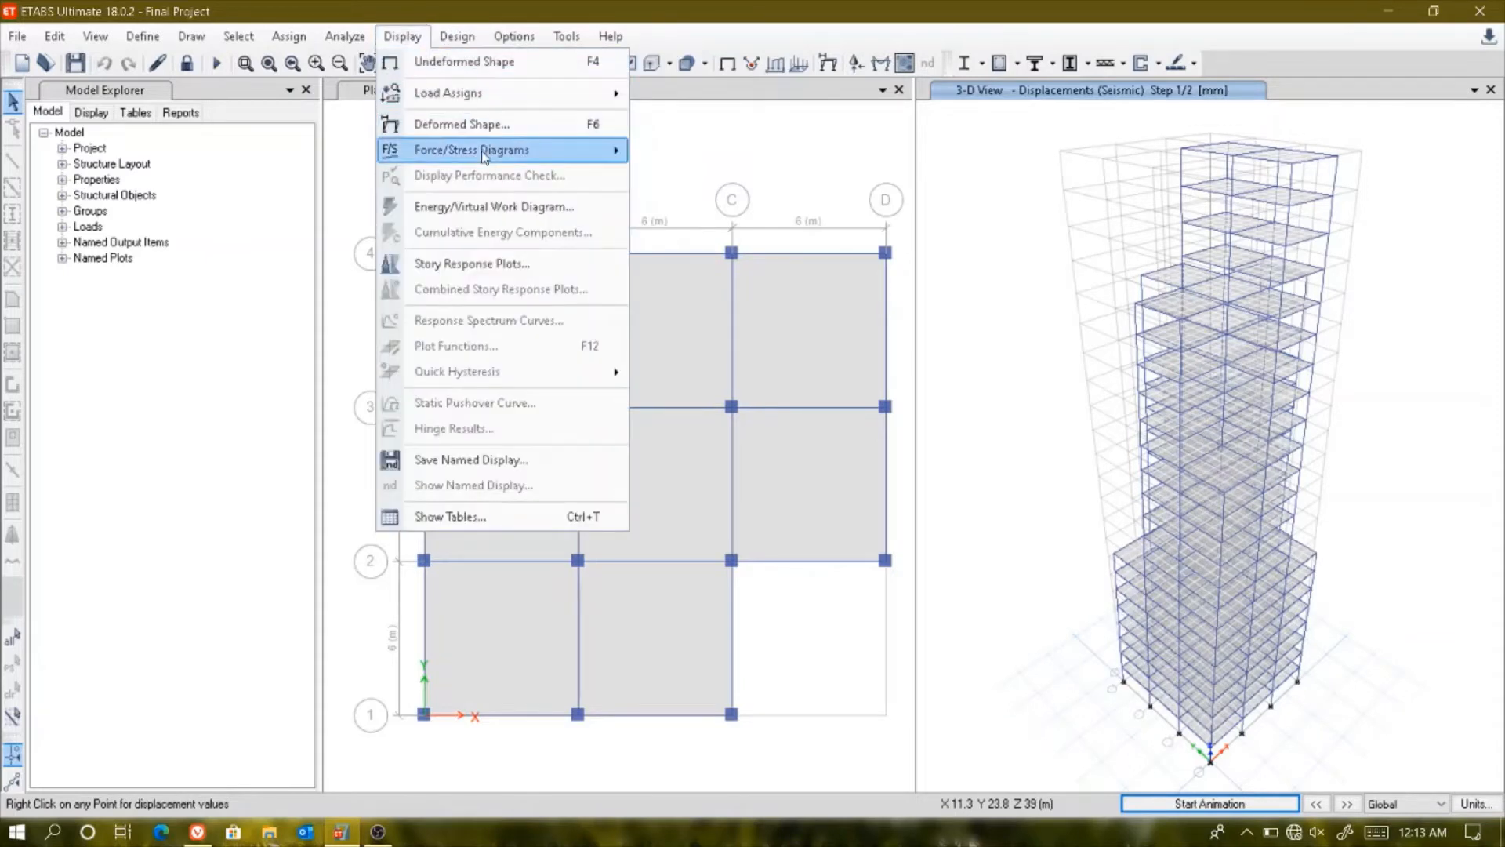
mouse_move(553, 153)
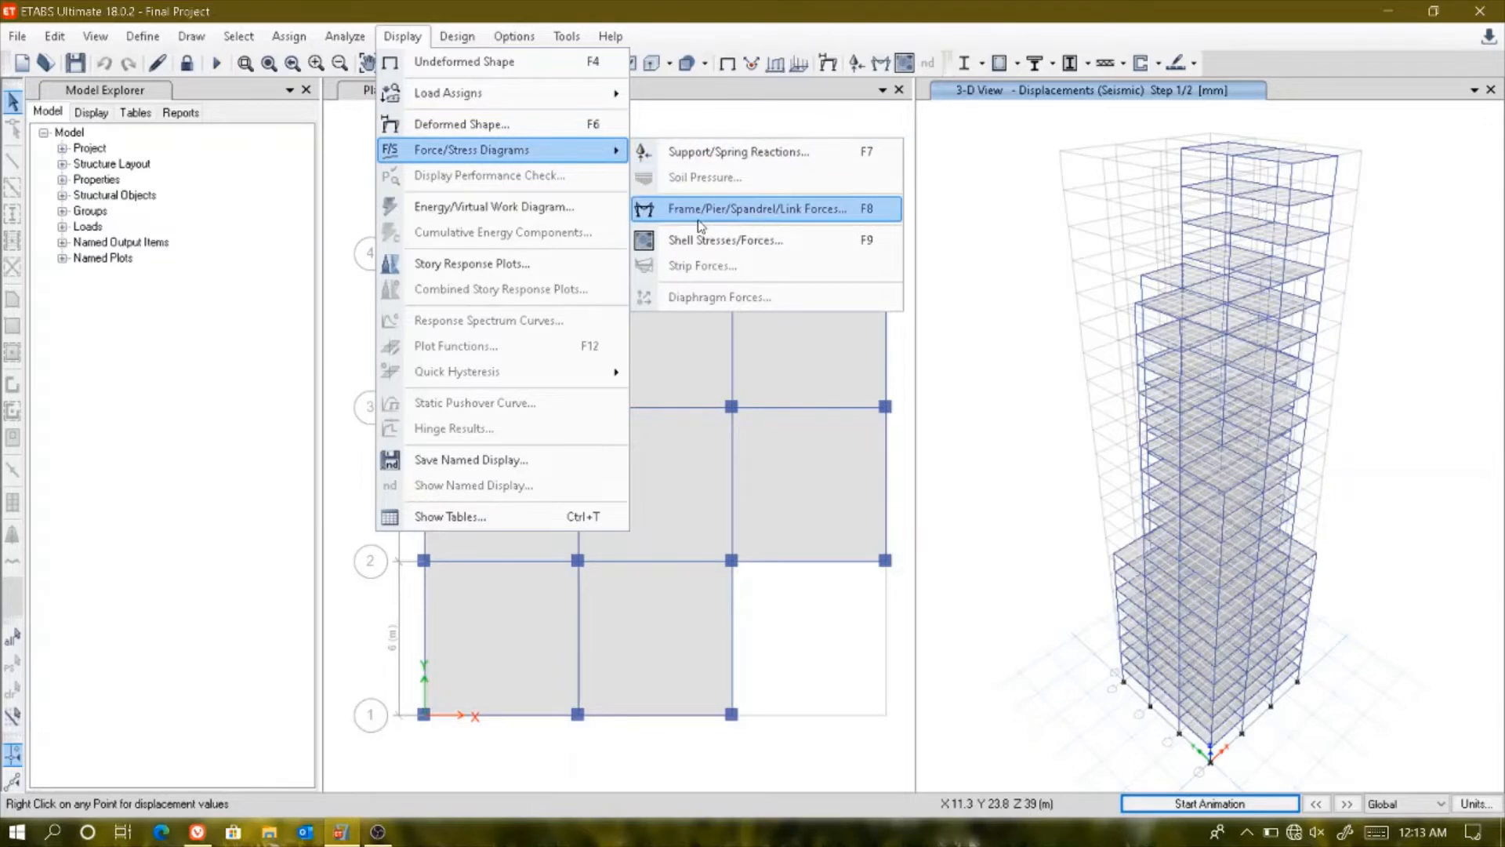
click(700, 211)
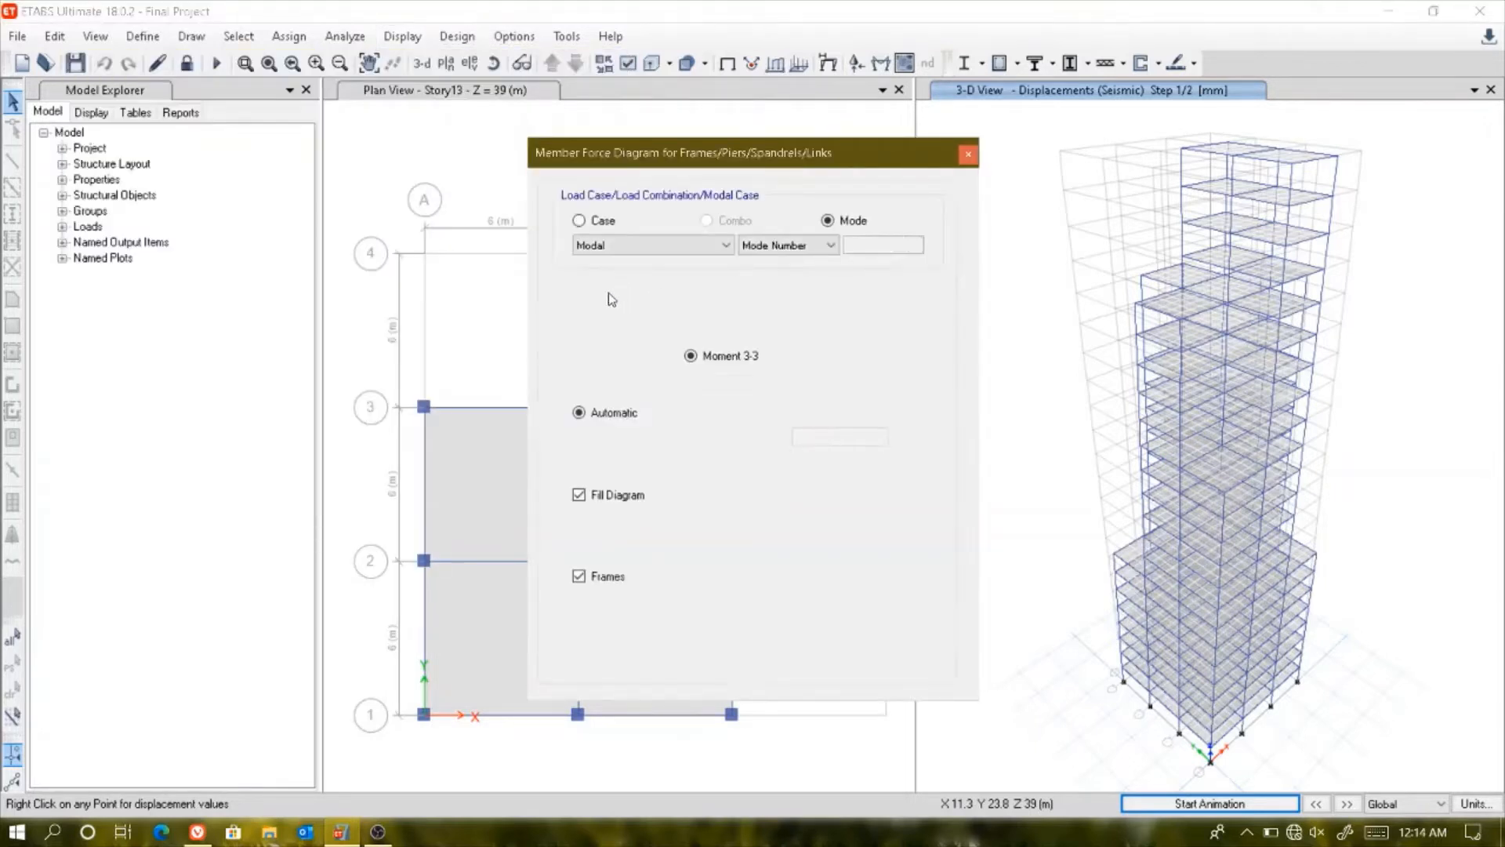
click(598, 332)
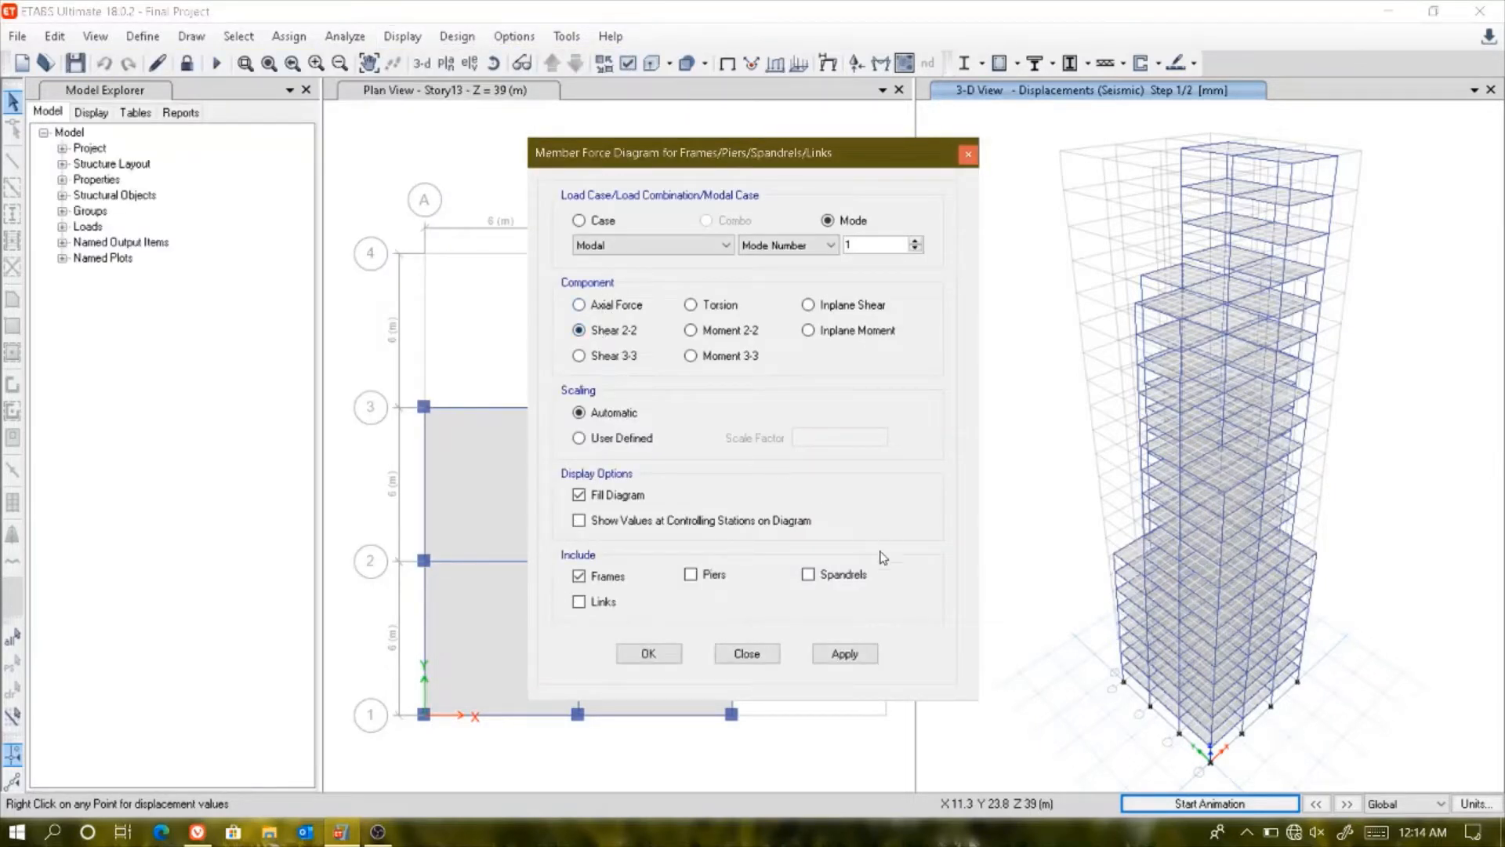
click(845, 654)
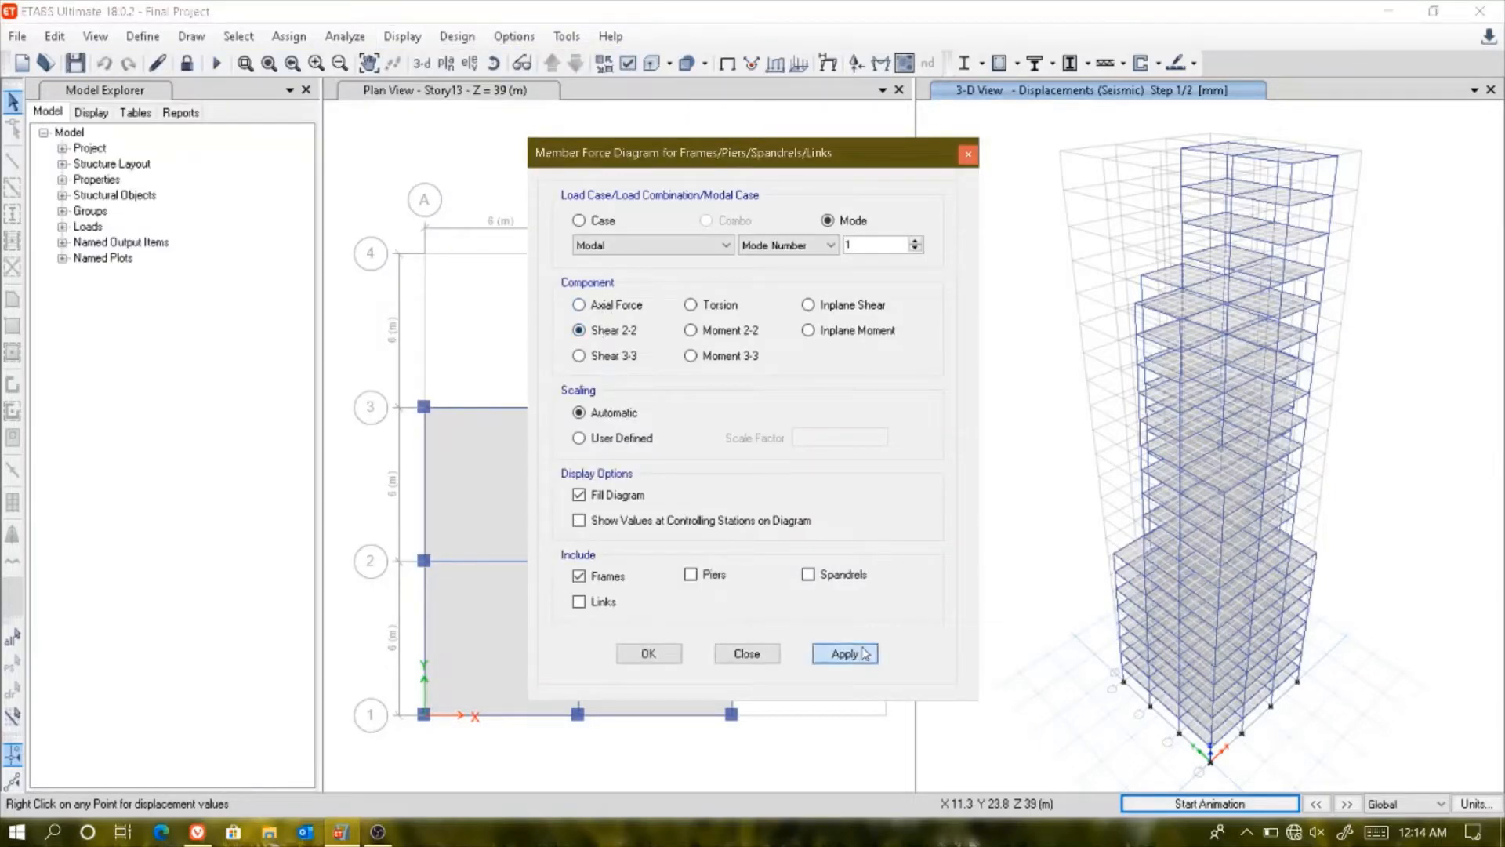
click(724, 355)
click(834, 652)
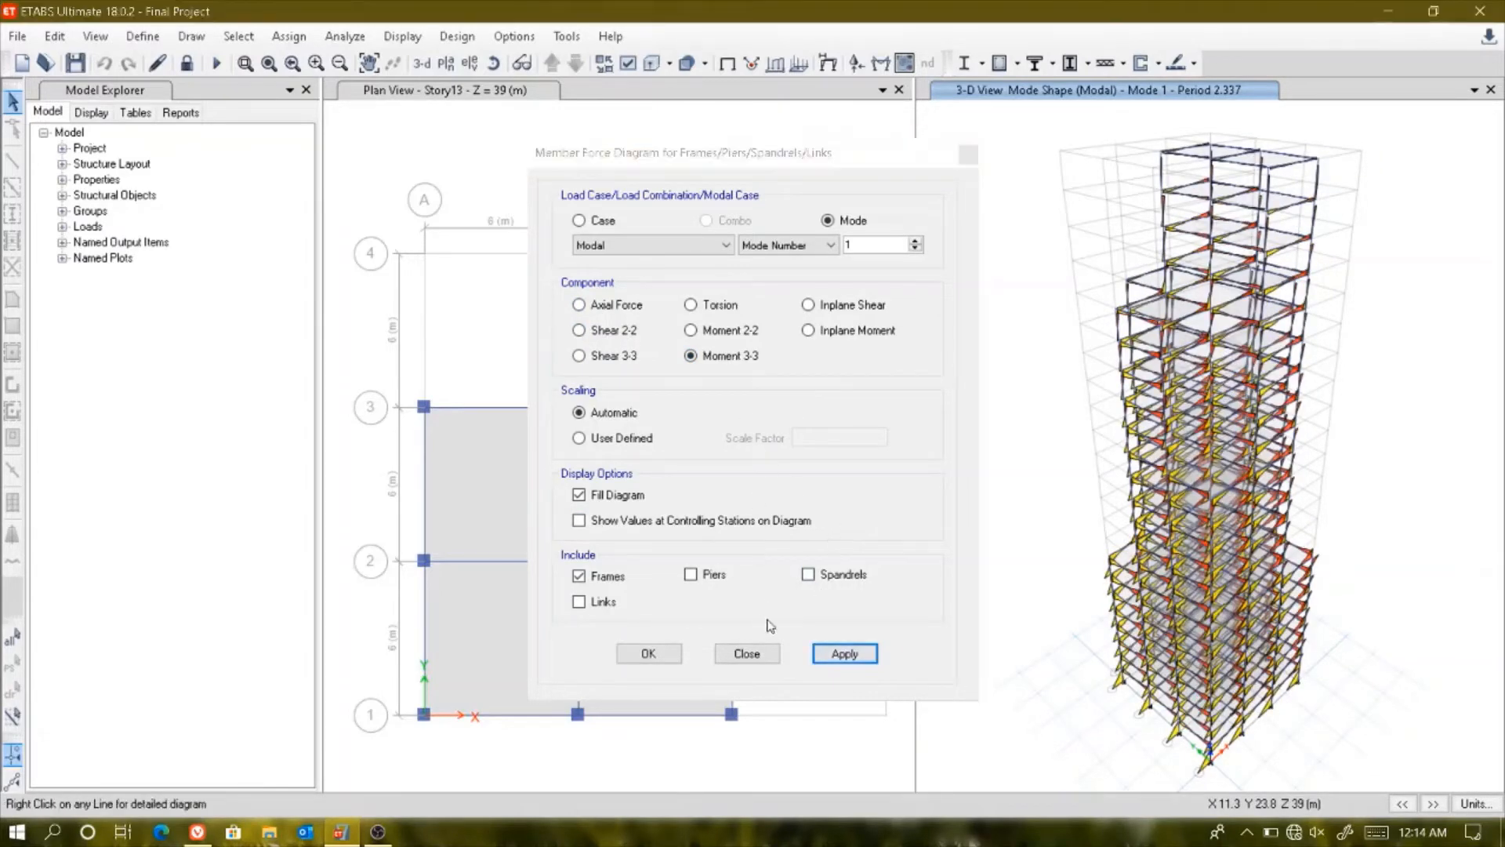
click(771, 649)
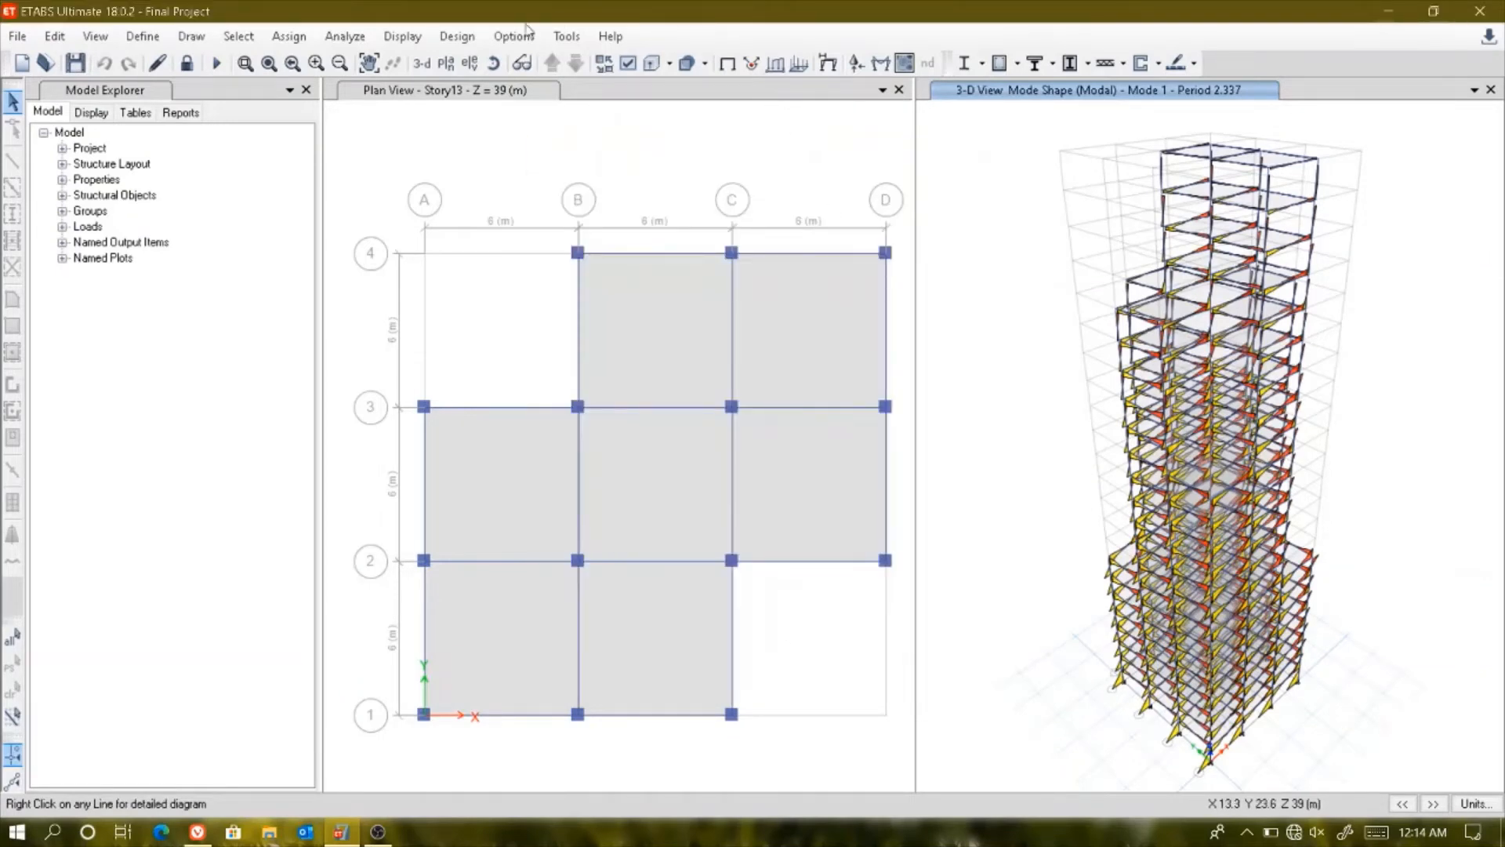
- Display the F11 resultant shell force contours for the Modal case, mode 1, on the undeformed shape in the 3-D view
click(462, 40)
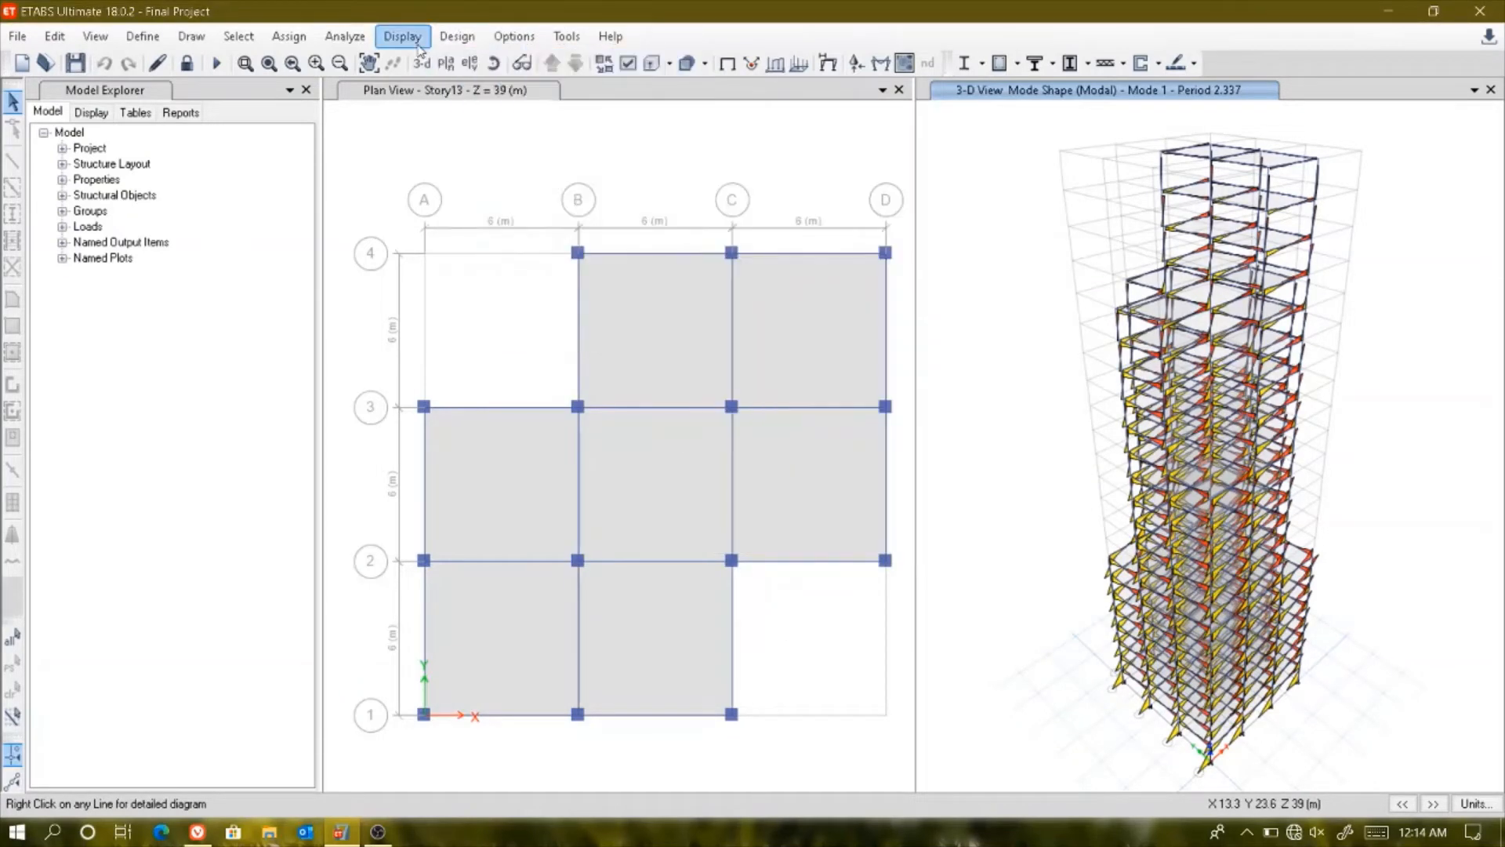
click(419, 44)
mouse_move(576, 153)
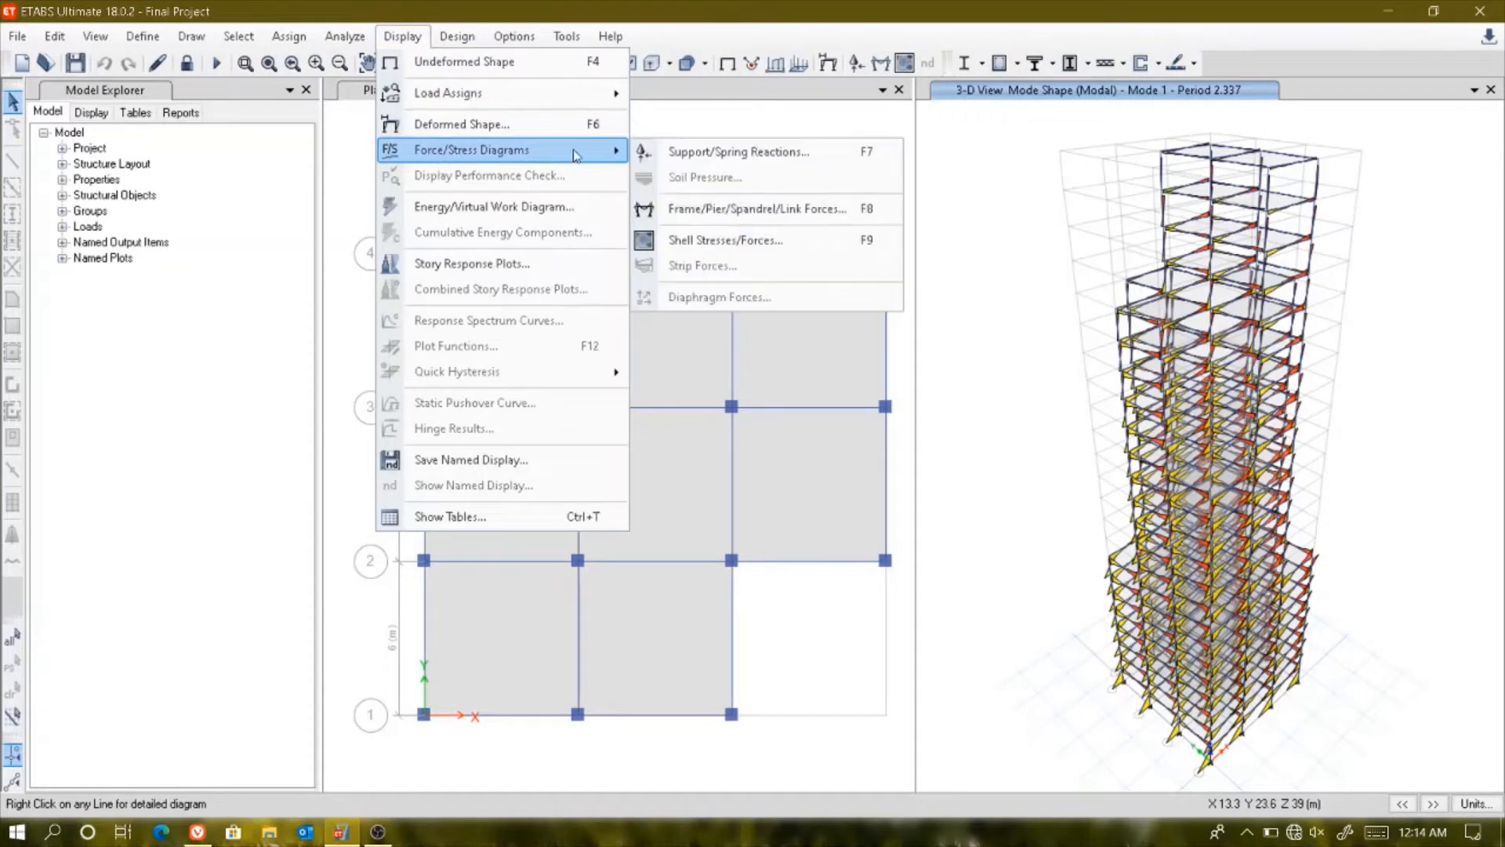
click(765, 239)
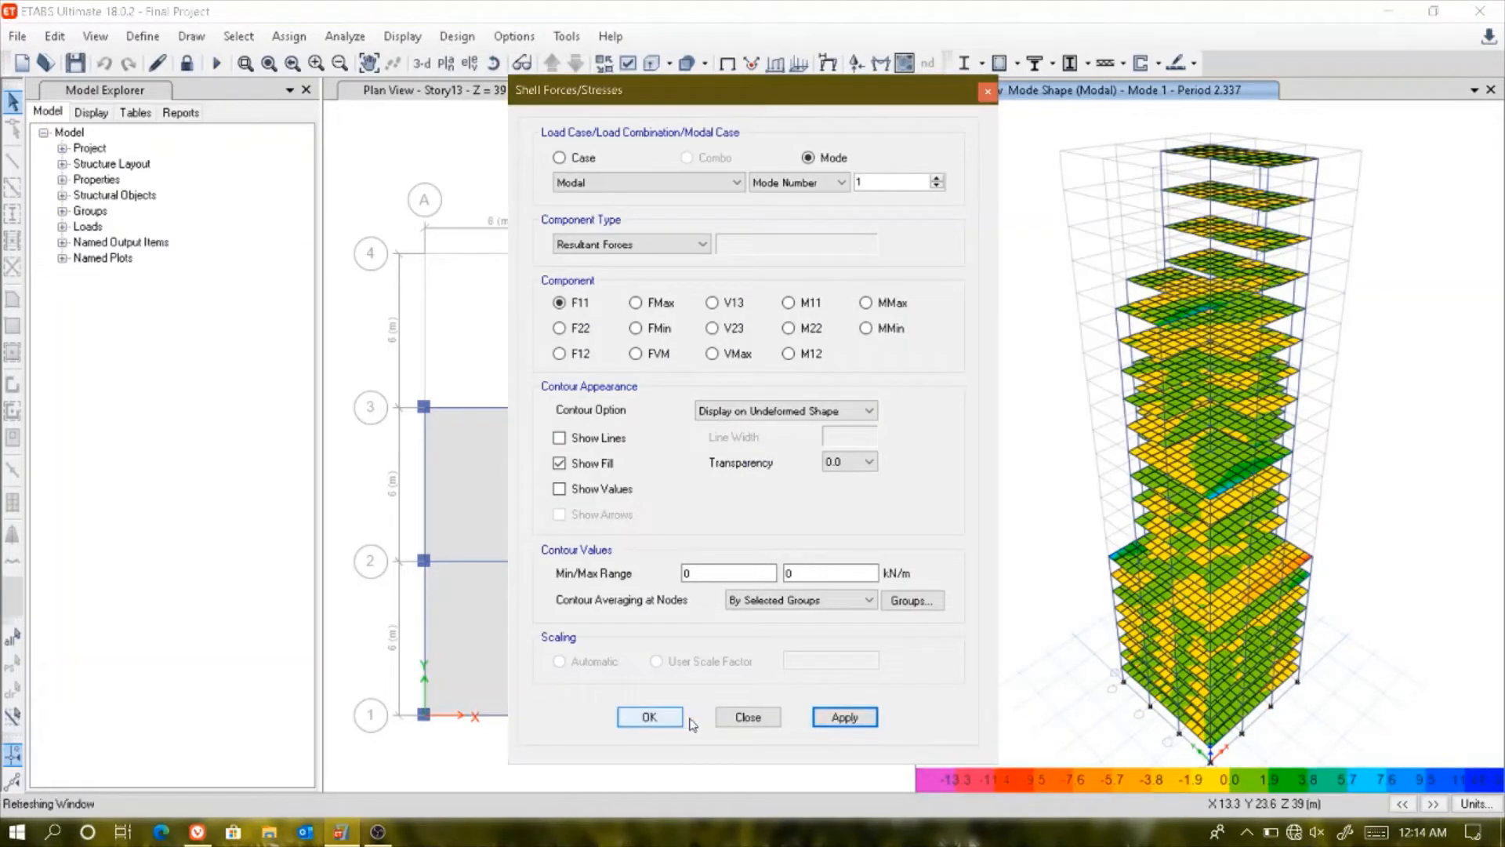
click(647, 716)
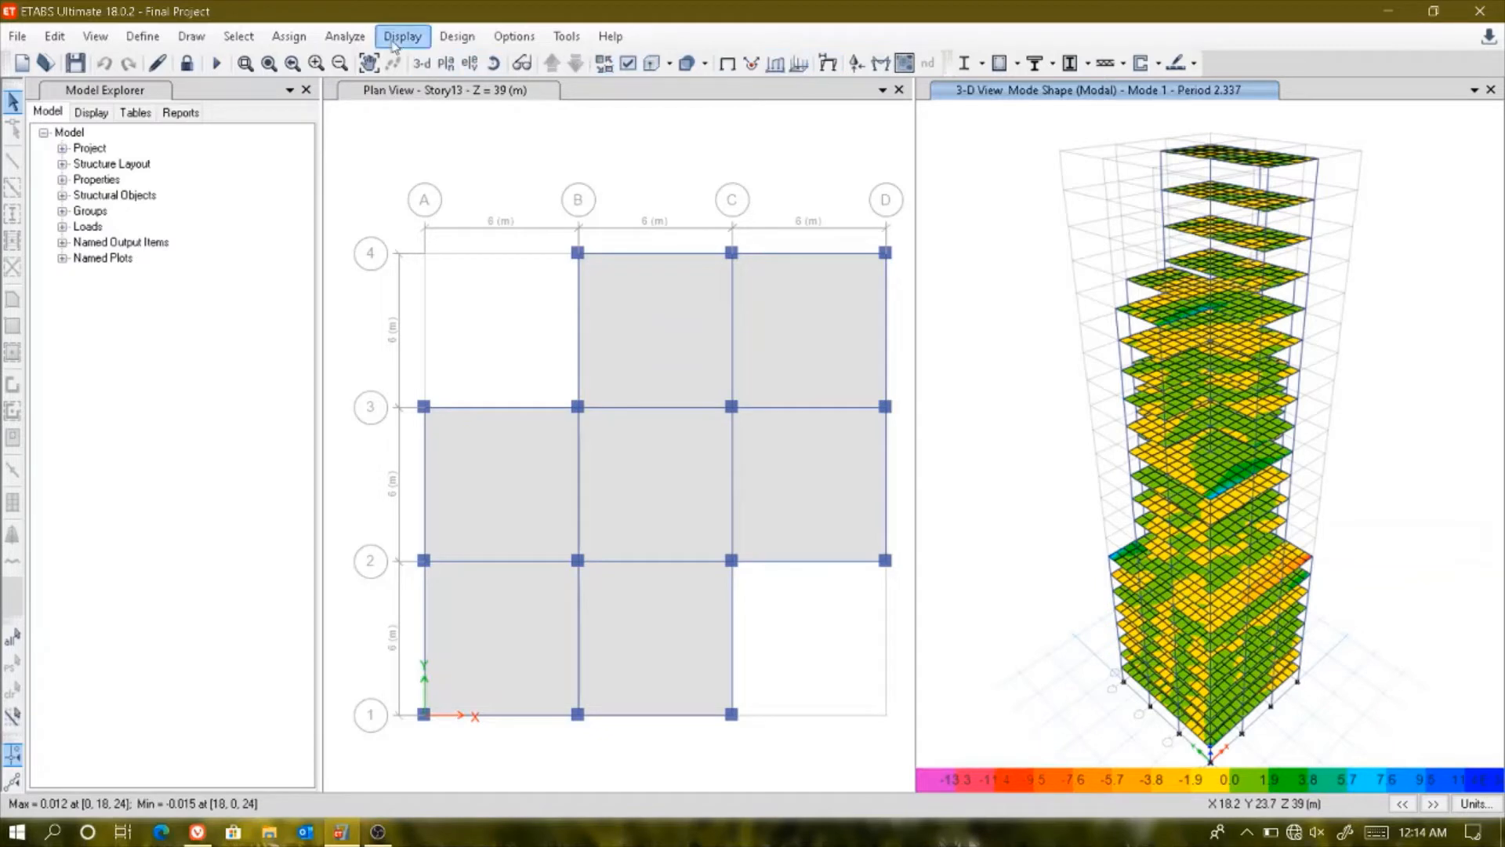
- Display the deformed shape for the Seismic case, step number 1, with automatic scaling in the 3-D view
click(417, 39)
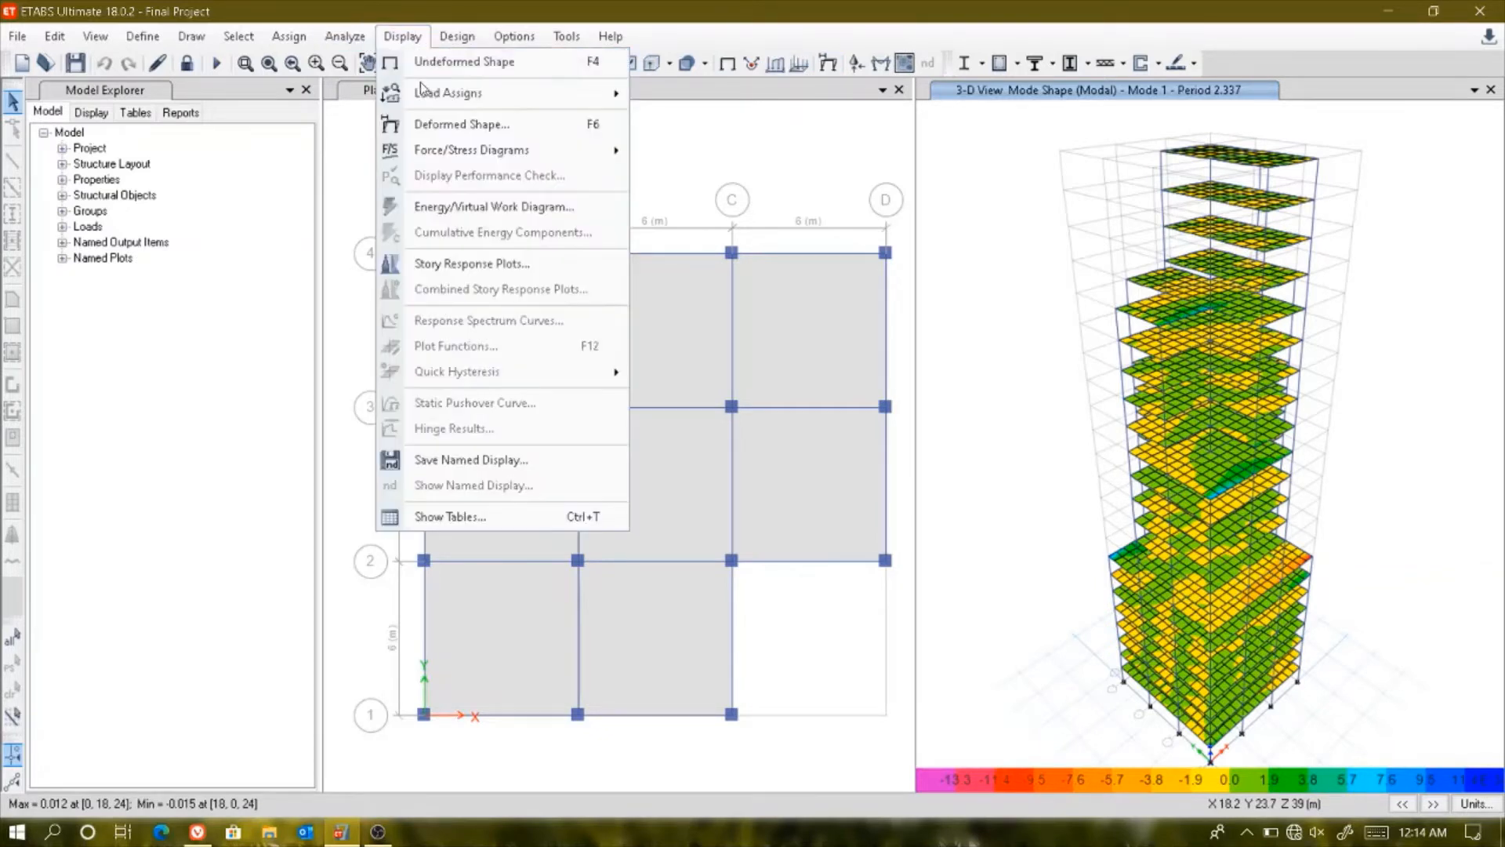
click(430, 127)
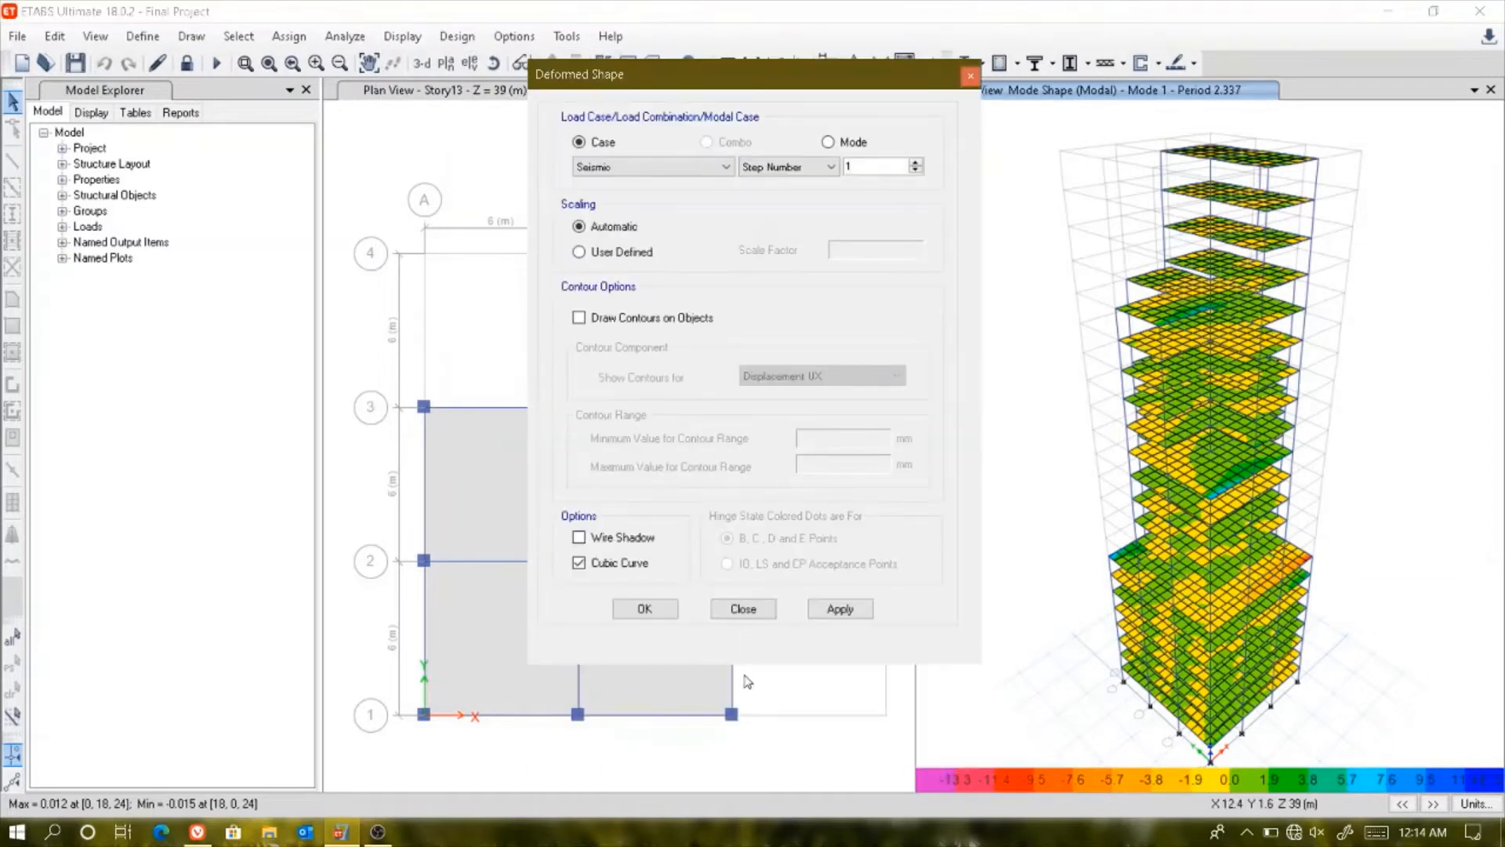
click(841, 611)
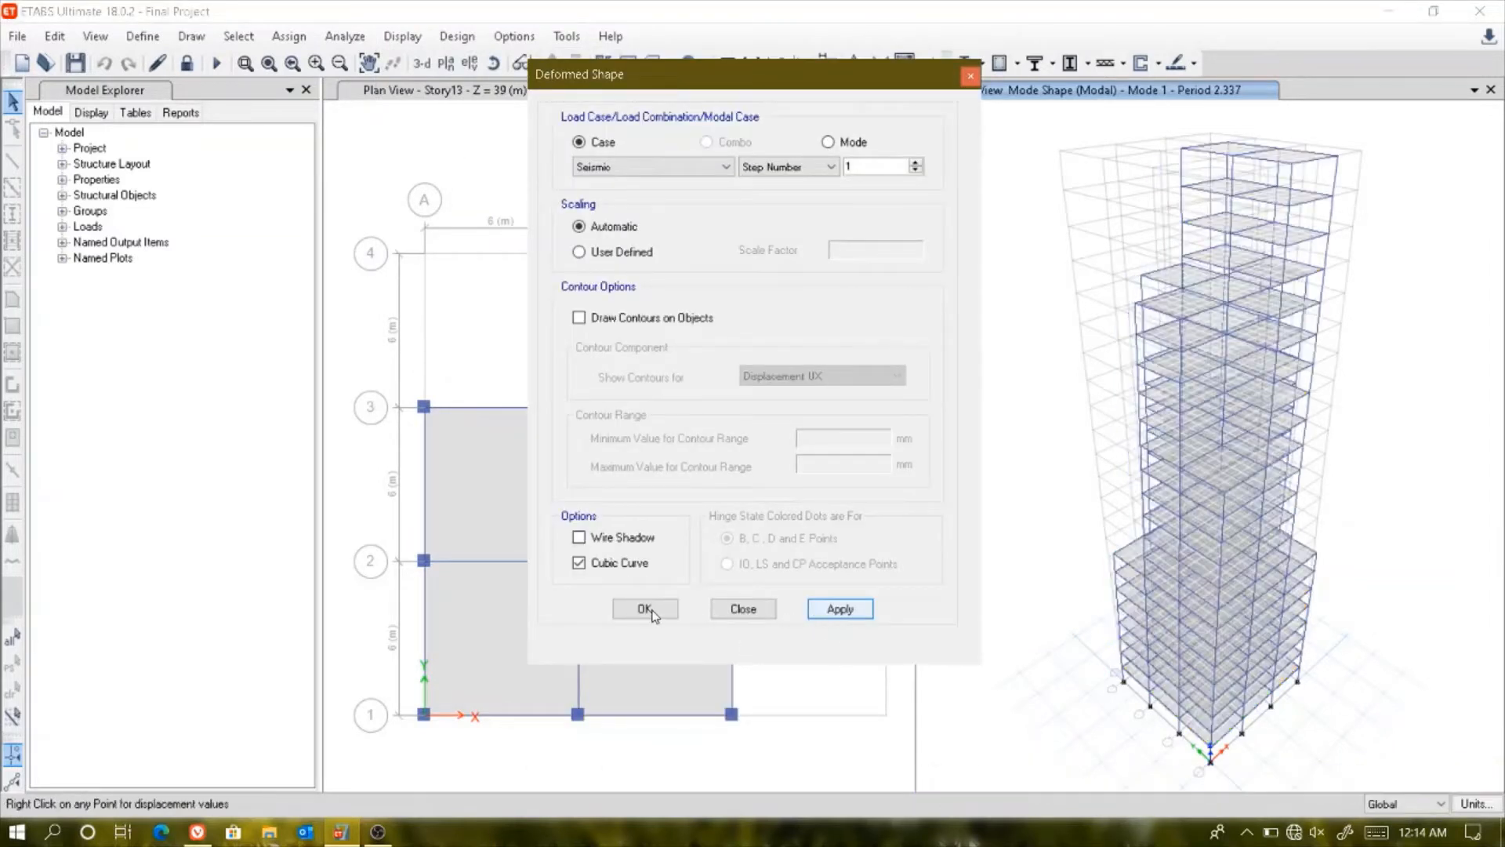
click(645, 610)
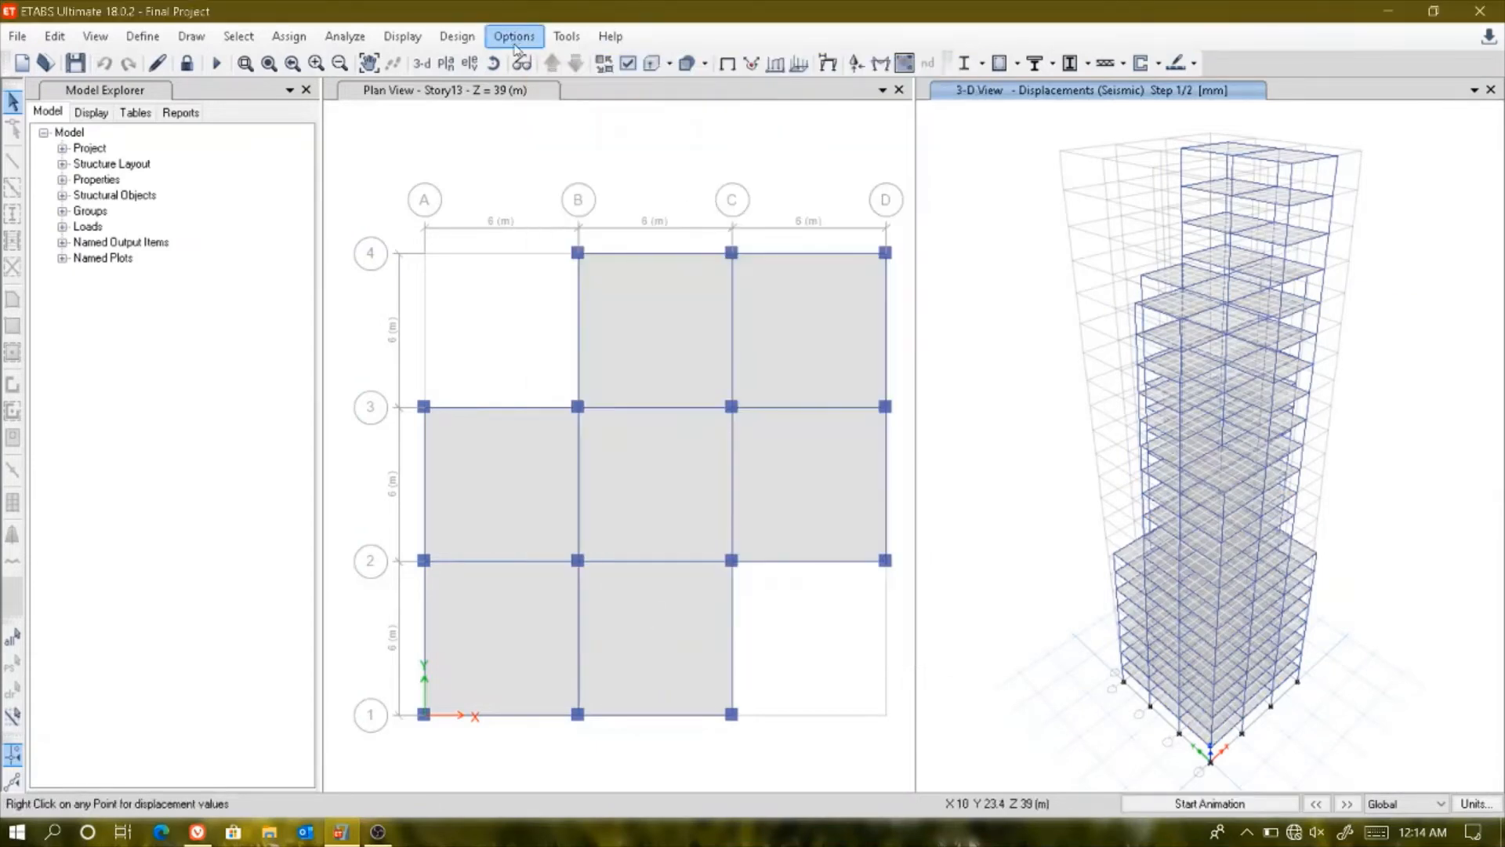
click(457, 36)
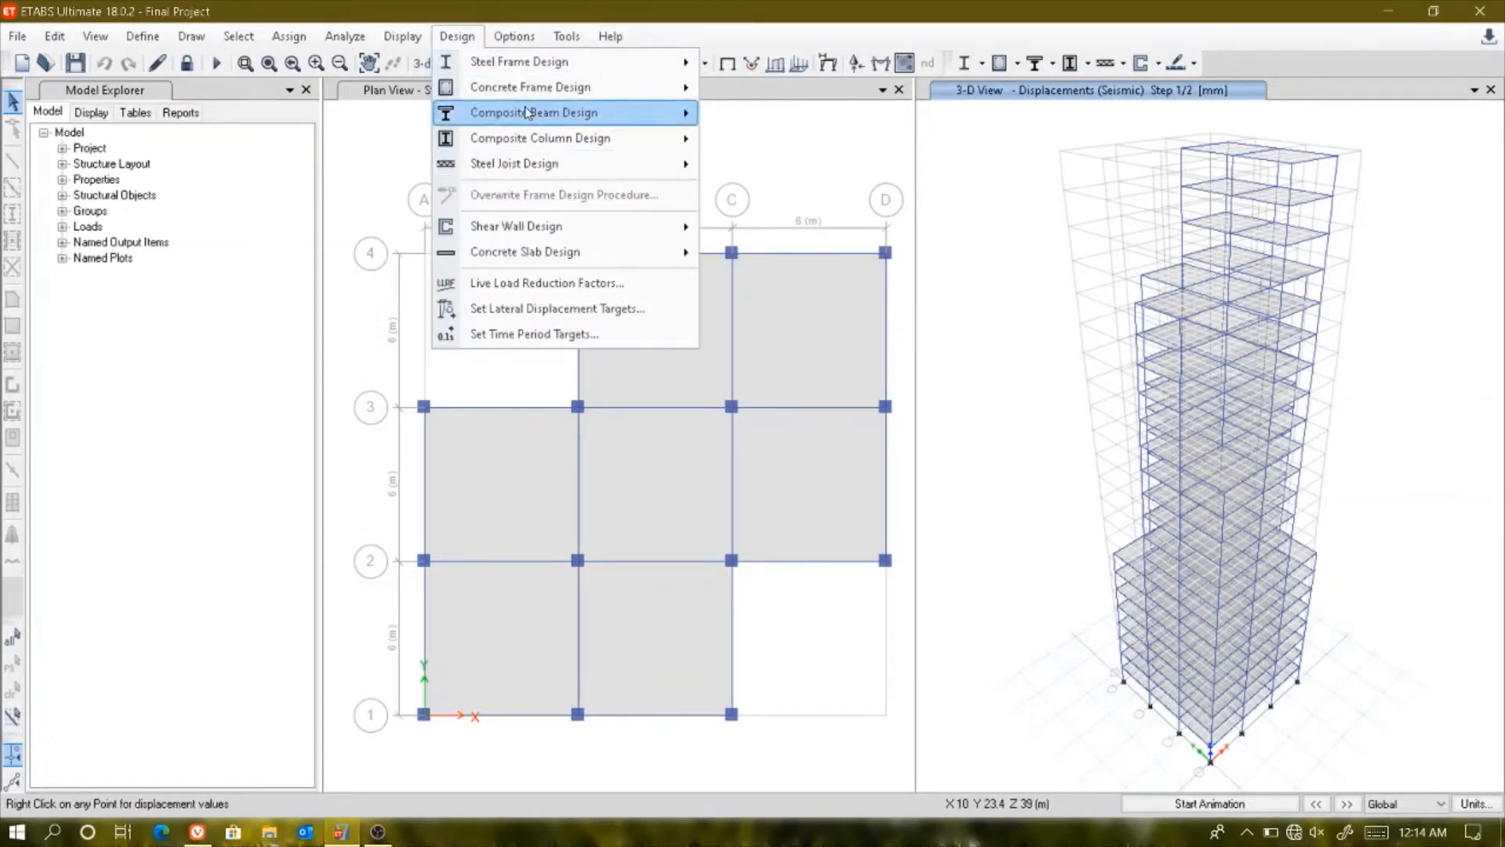
mouse_move(535, 91)
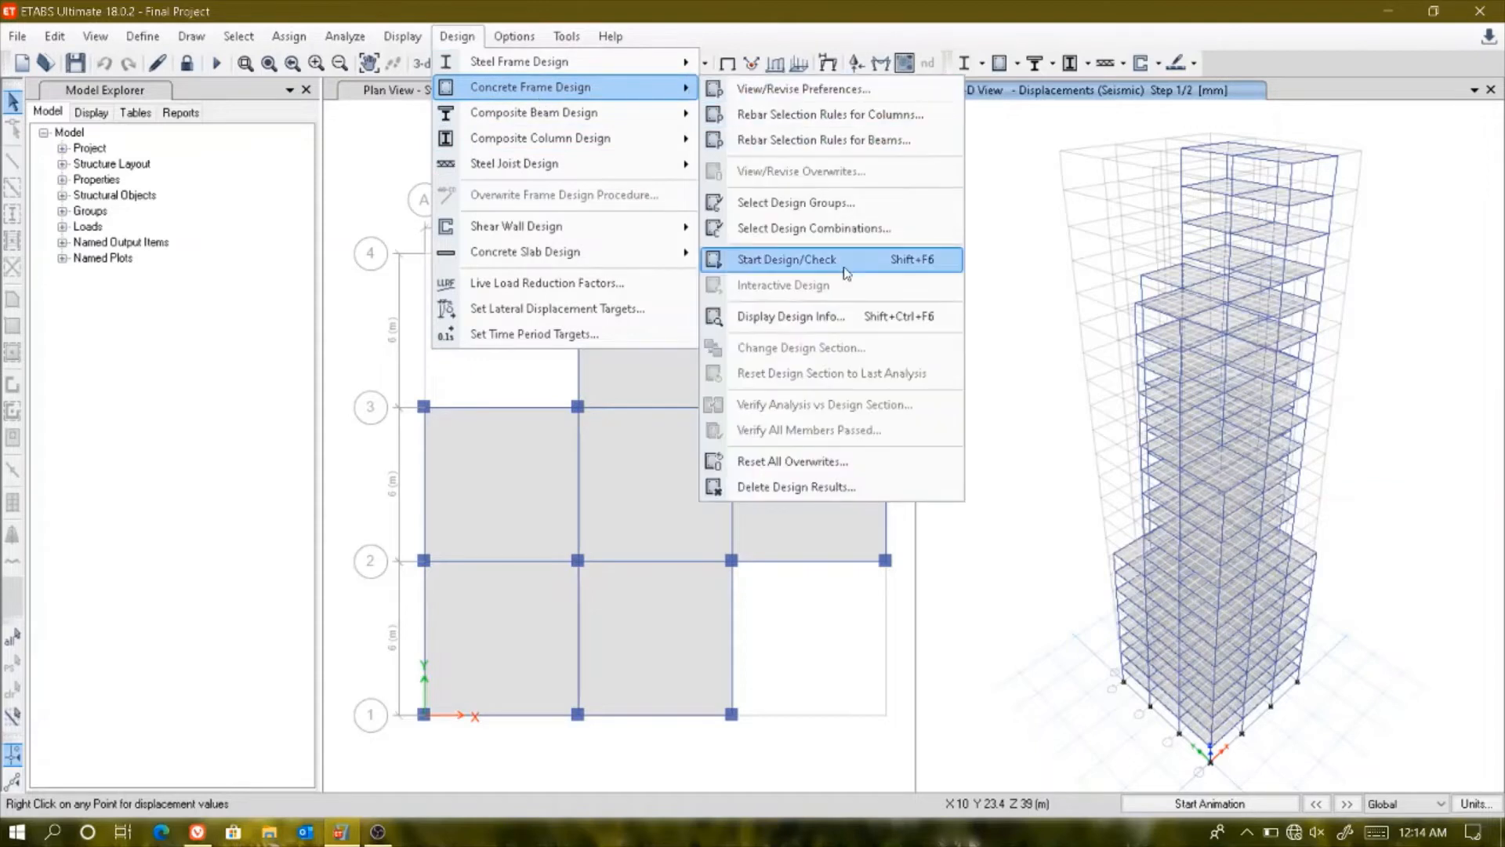
click(990, 8)
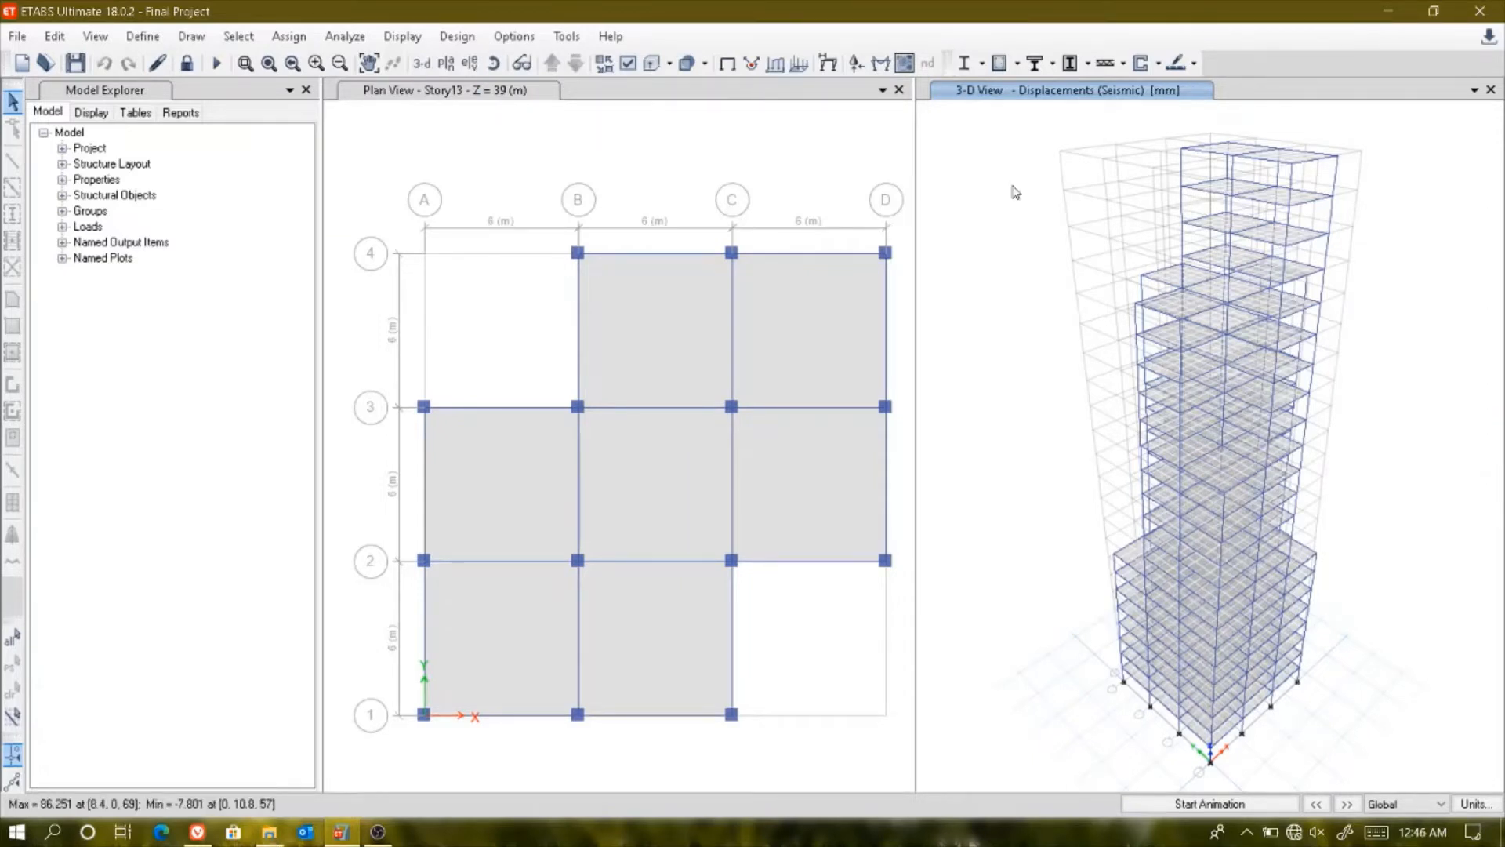
- Unlock the model, accepting deletion of the analysis results, and review the definition of the function named Response Spectrum
click(190, 65)
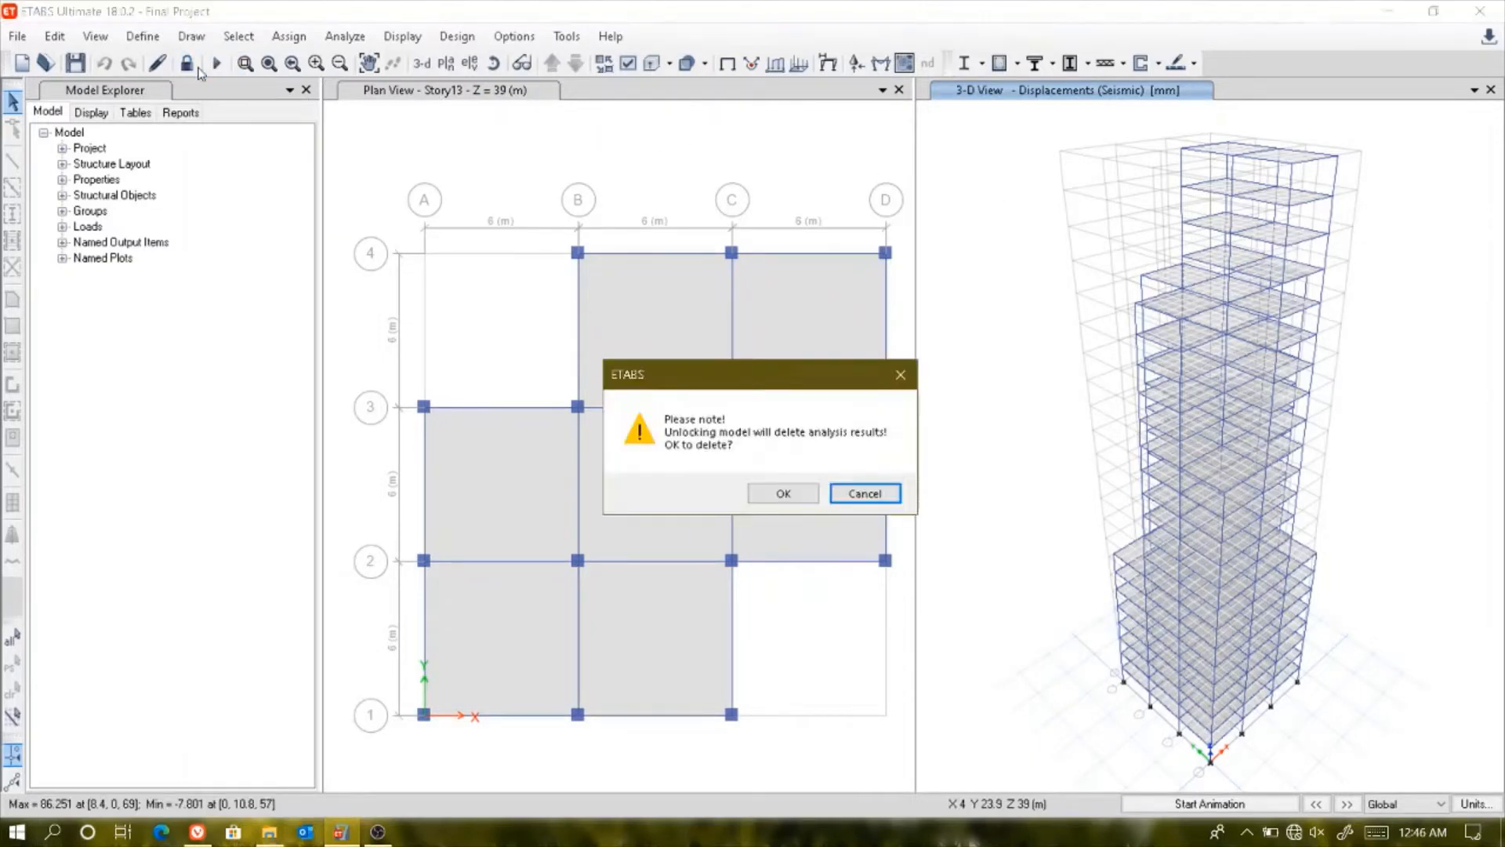
click(768, 492)
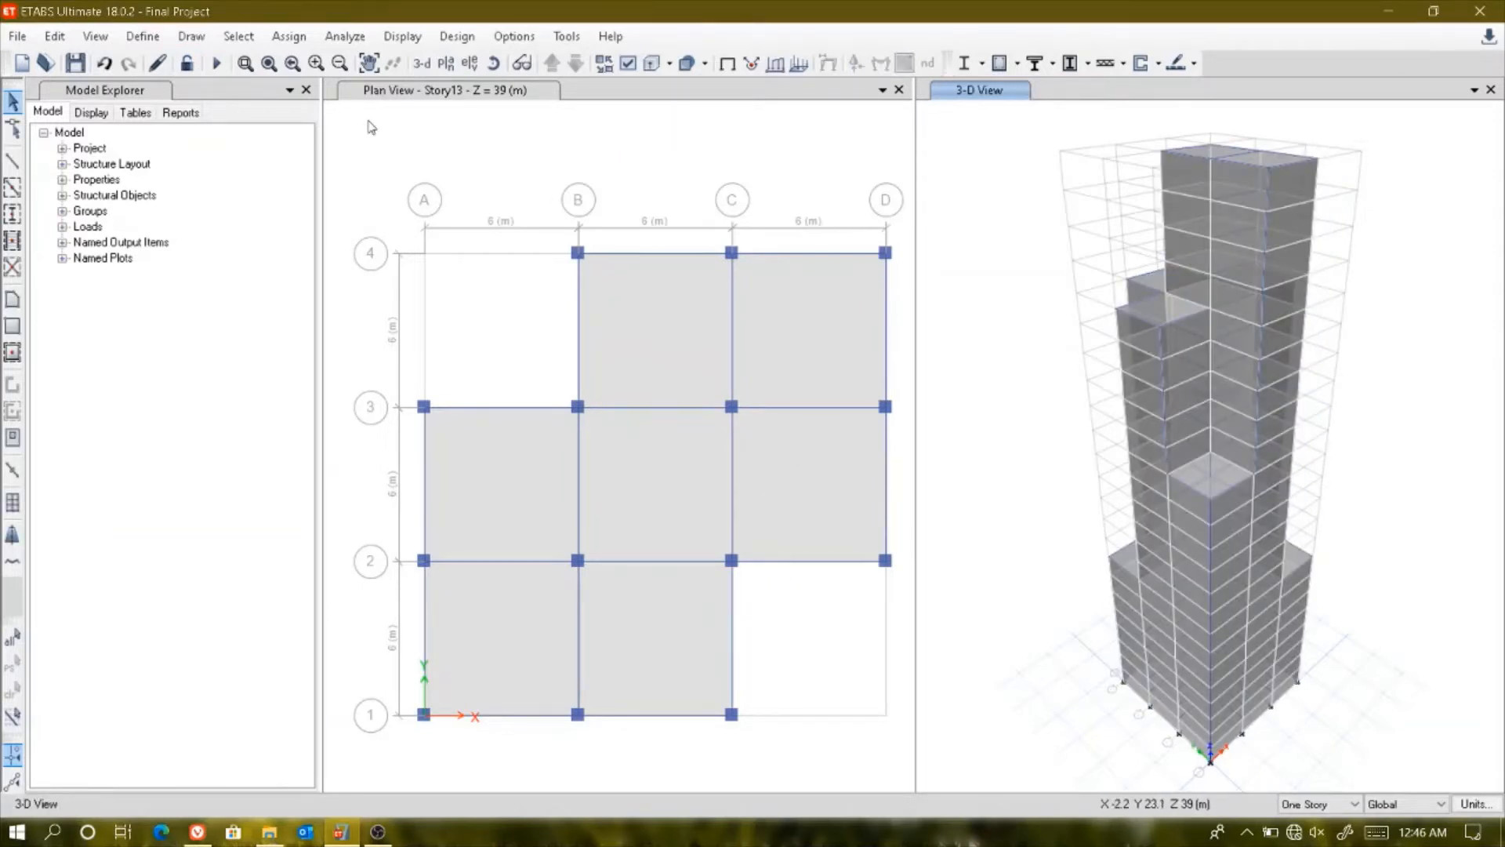
click(157, 42)
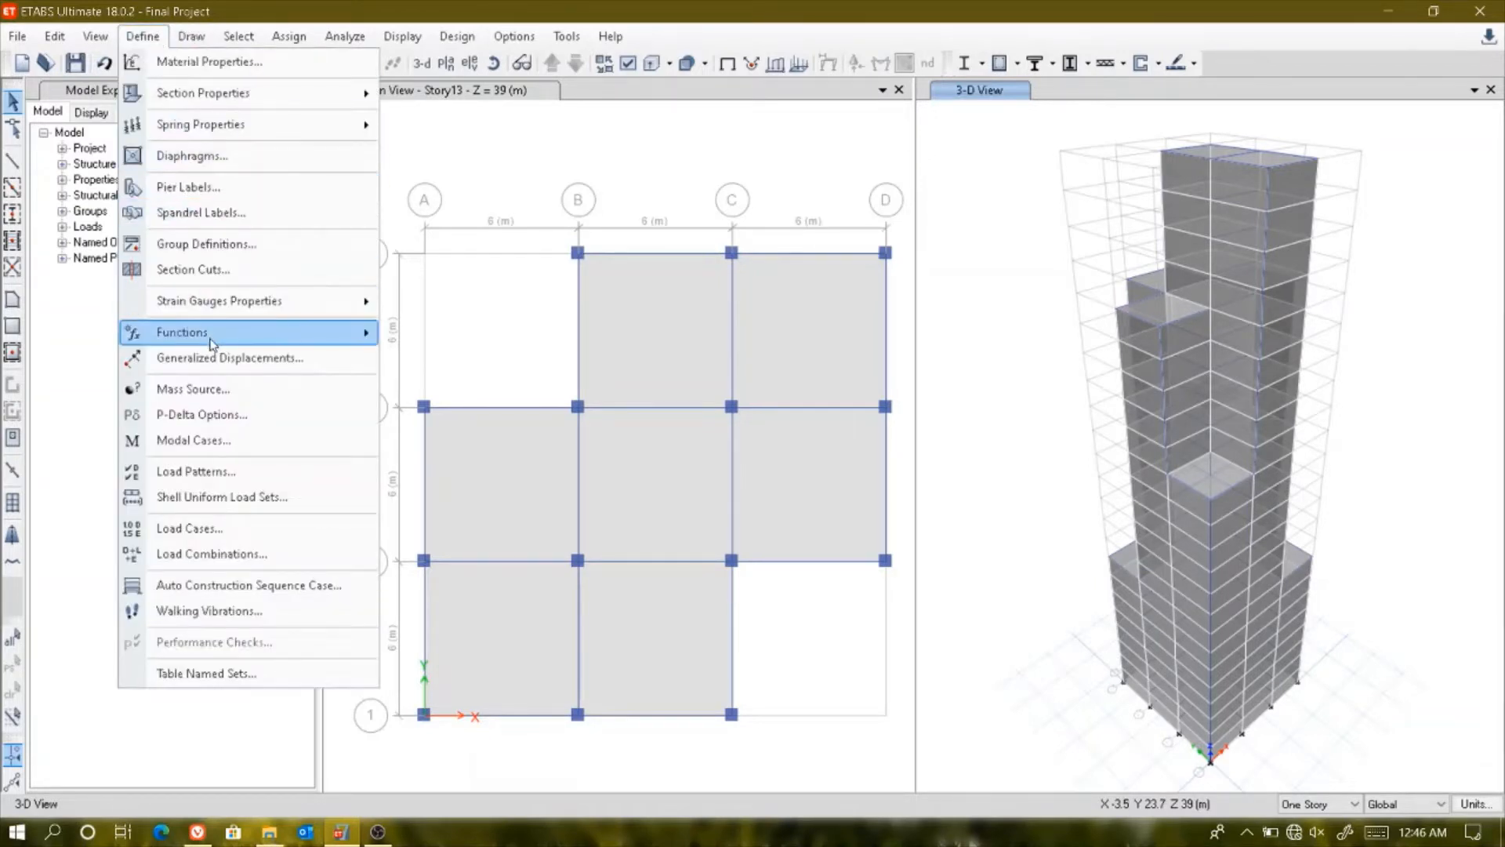
mouse_move(212, 345)
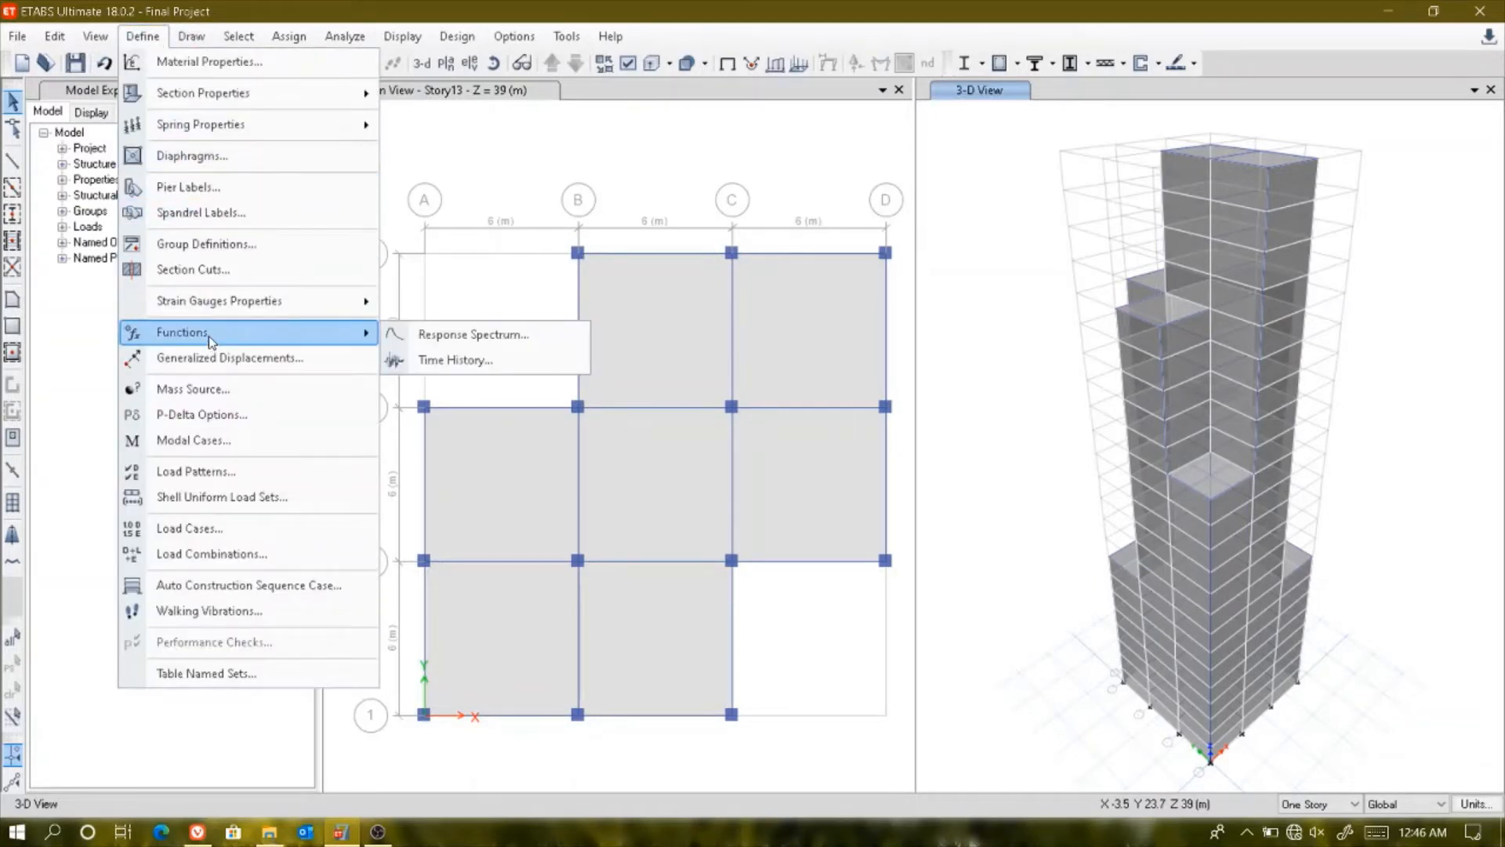
click(431, 337)
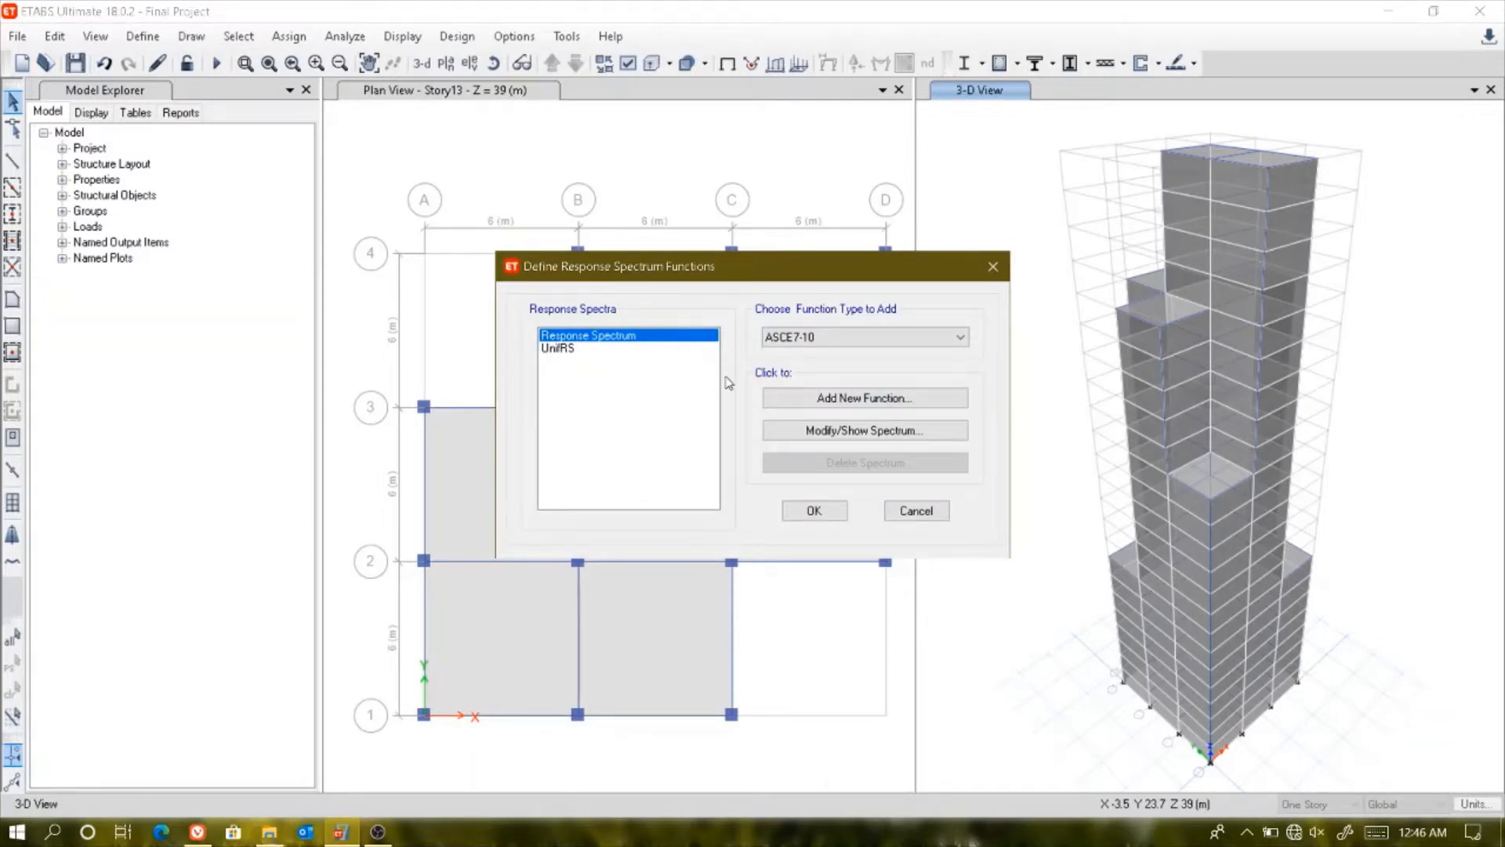
click(803, 432)
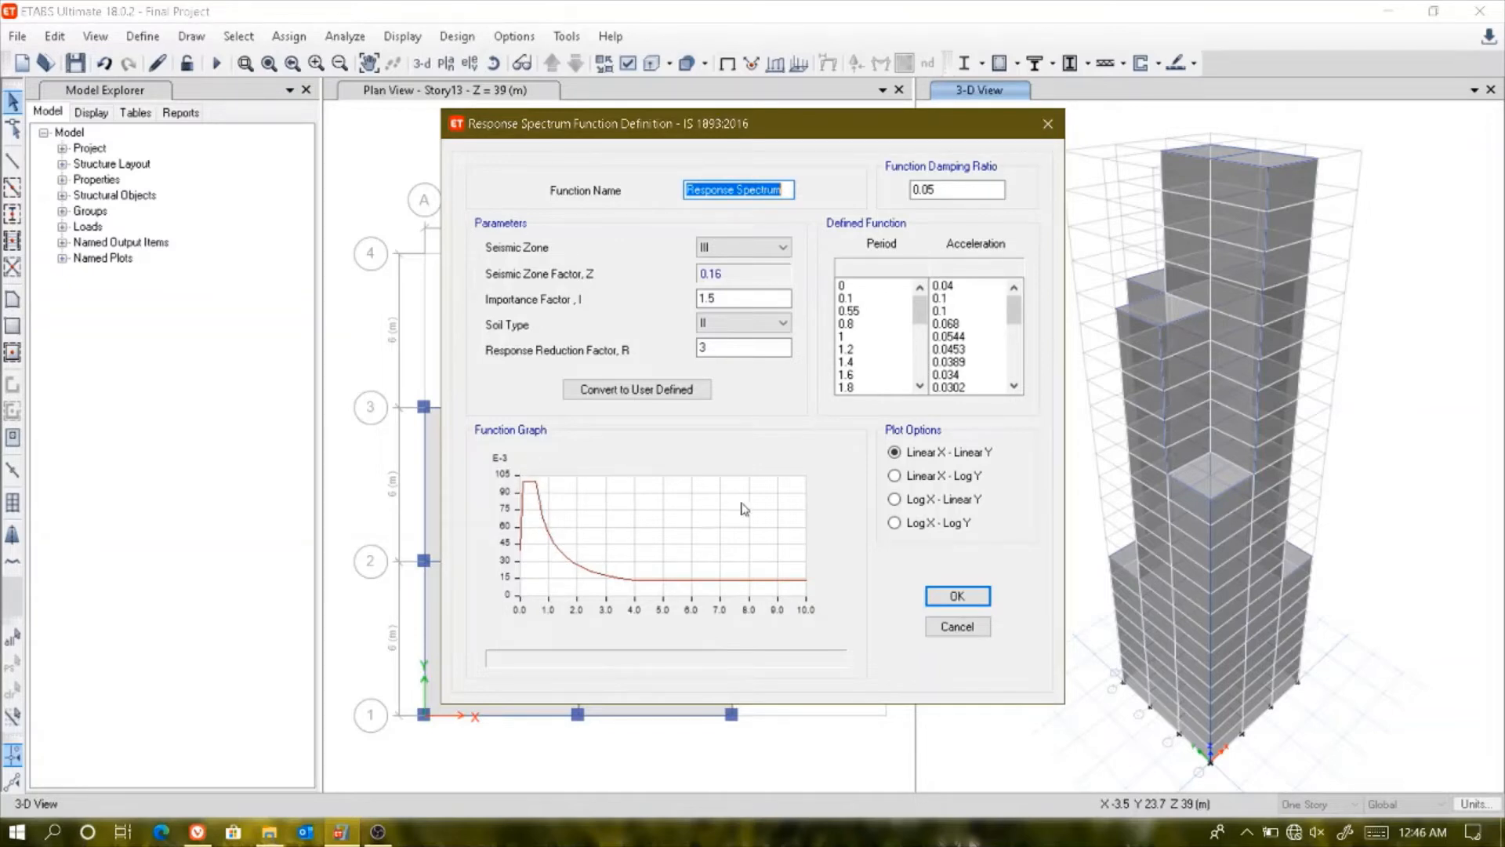
click(953, 596)
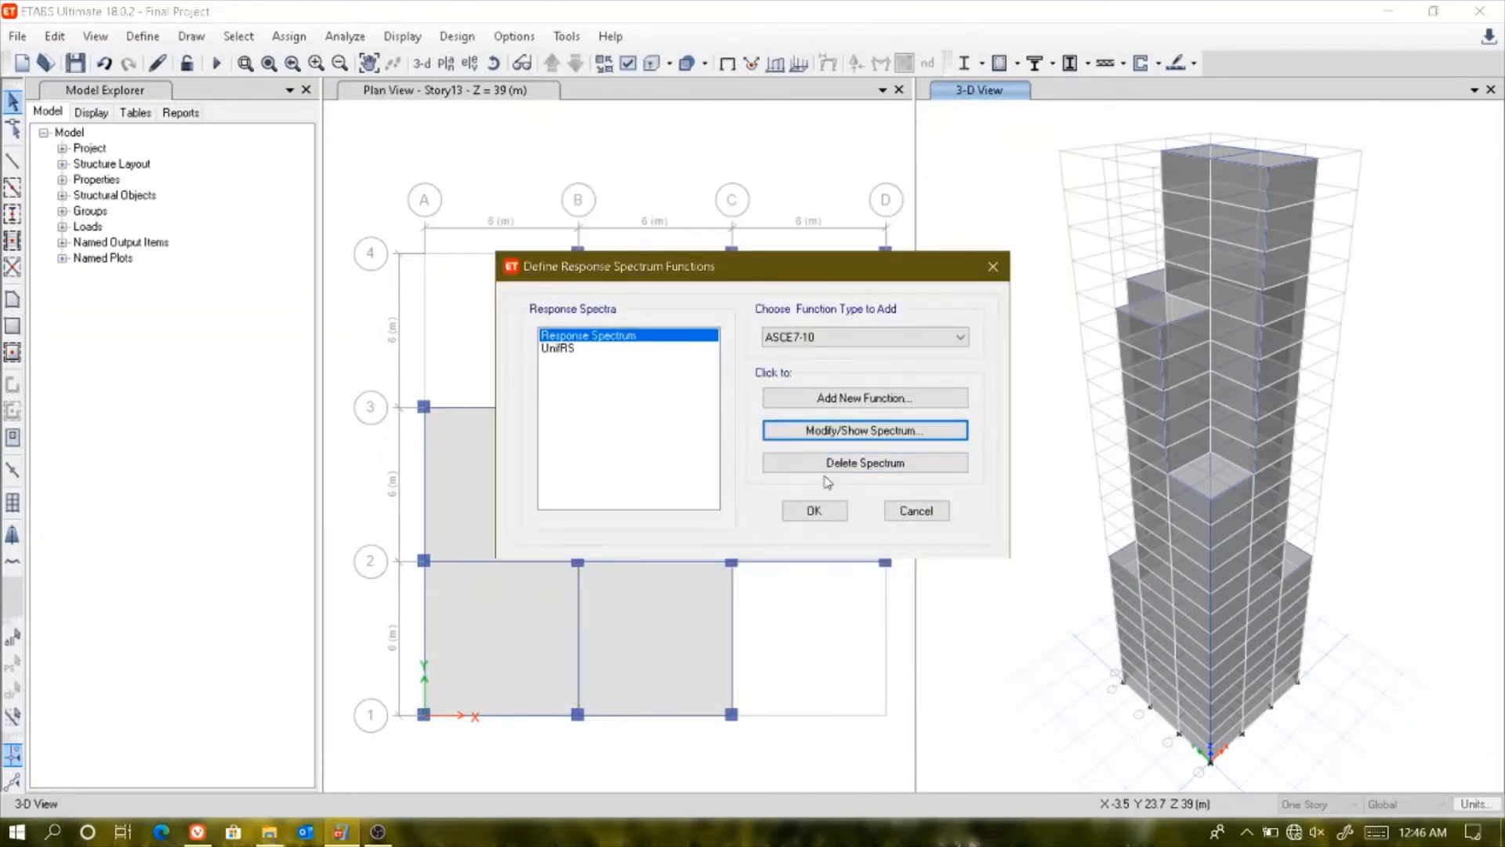
click(815, 512)
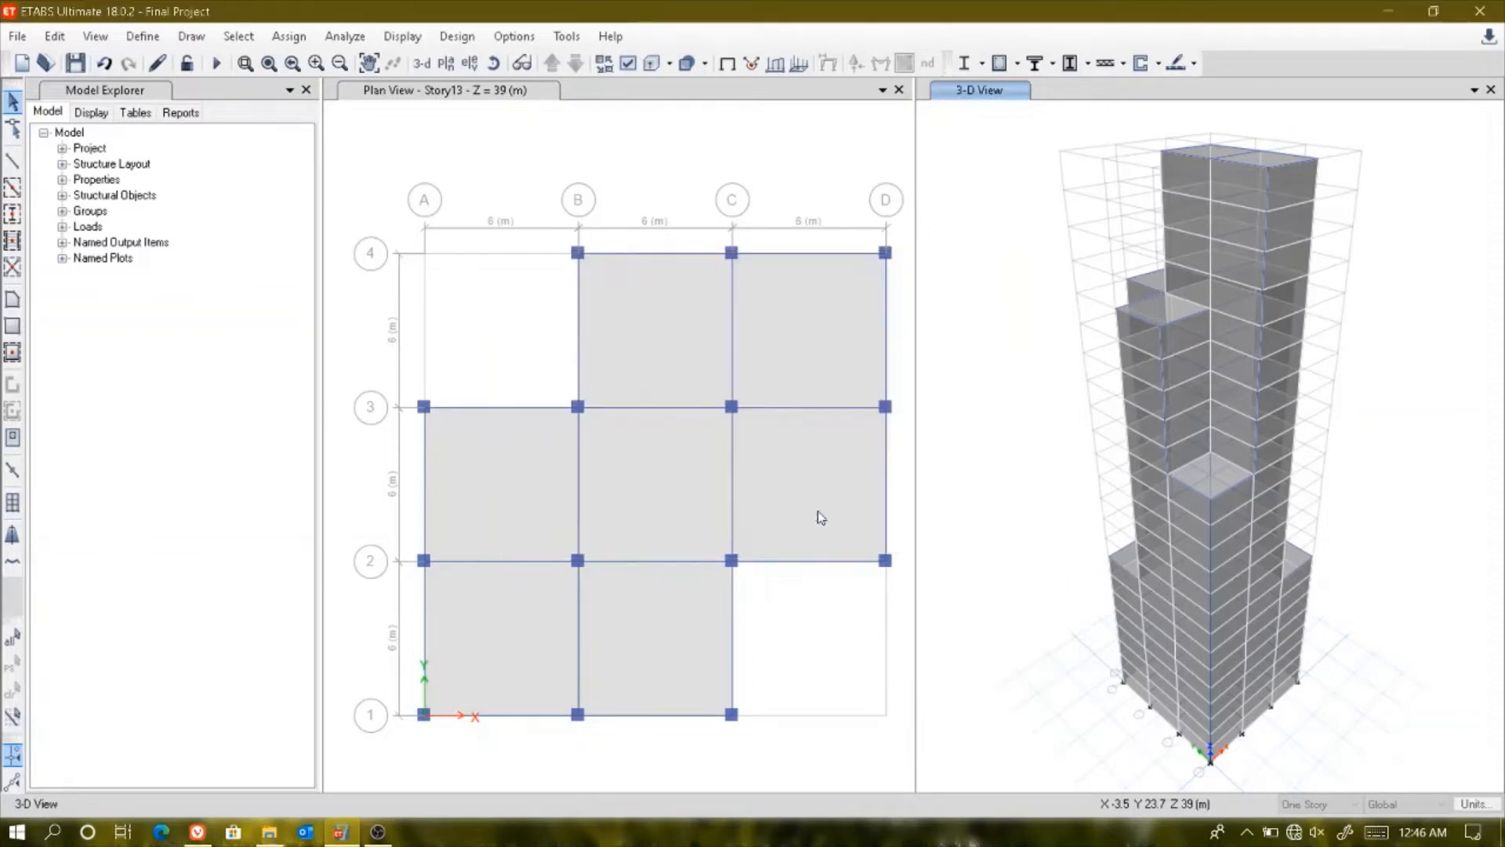
- Review the Response Spectrum load case's applied loads, scale factors, modal combination and damping settings
click(96, 36)
mouse_move(131, 39)
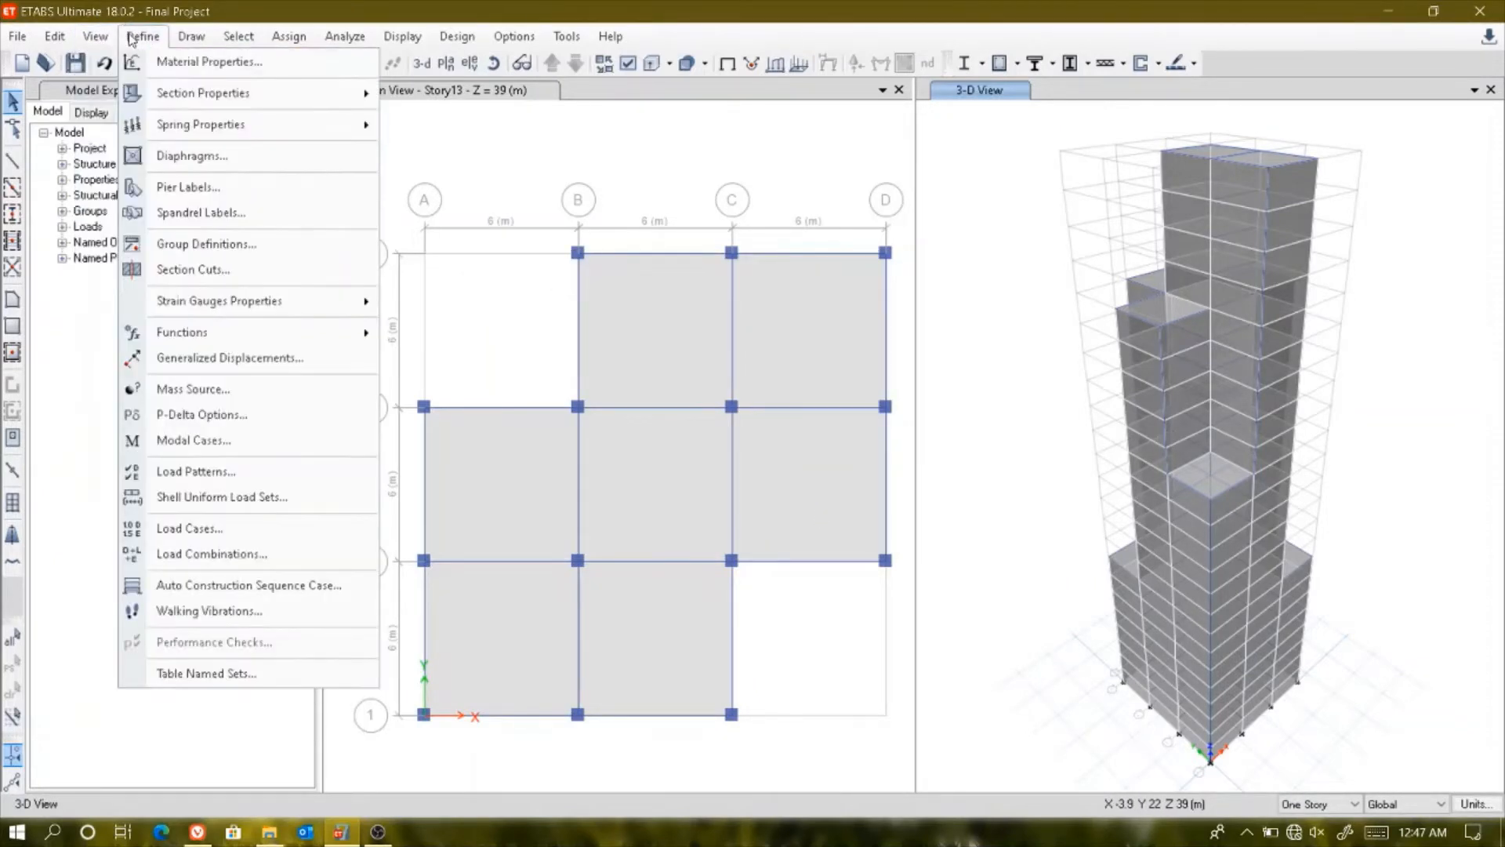
click(214, 528)
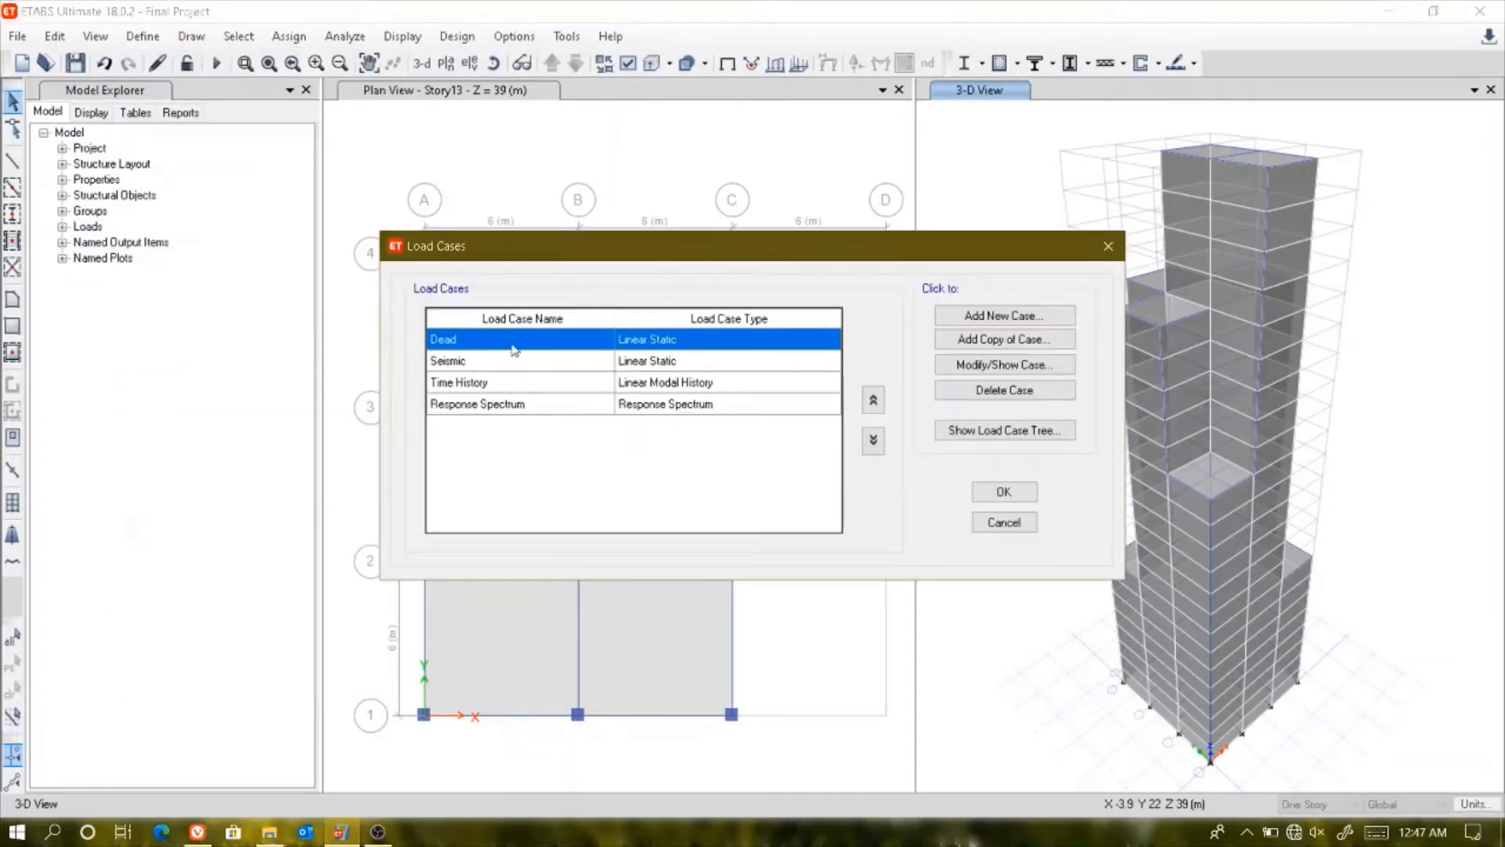
click(531, 404)
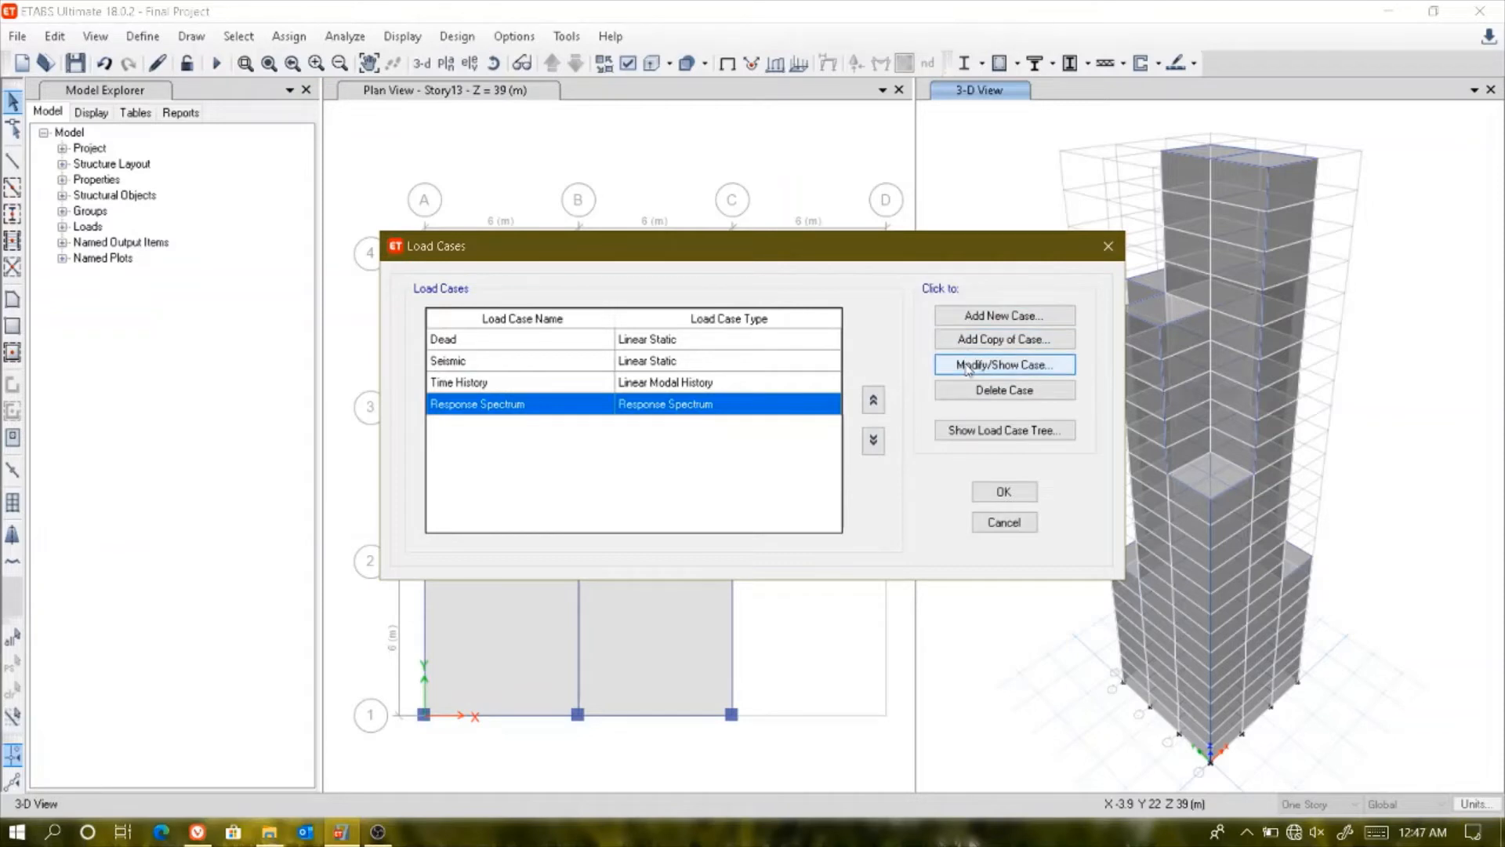
click(969, 365)
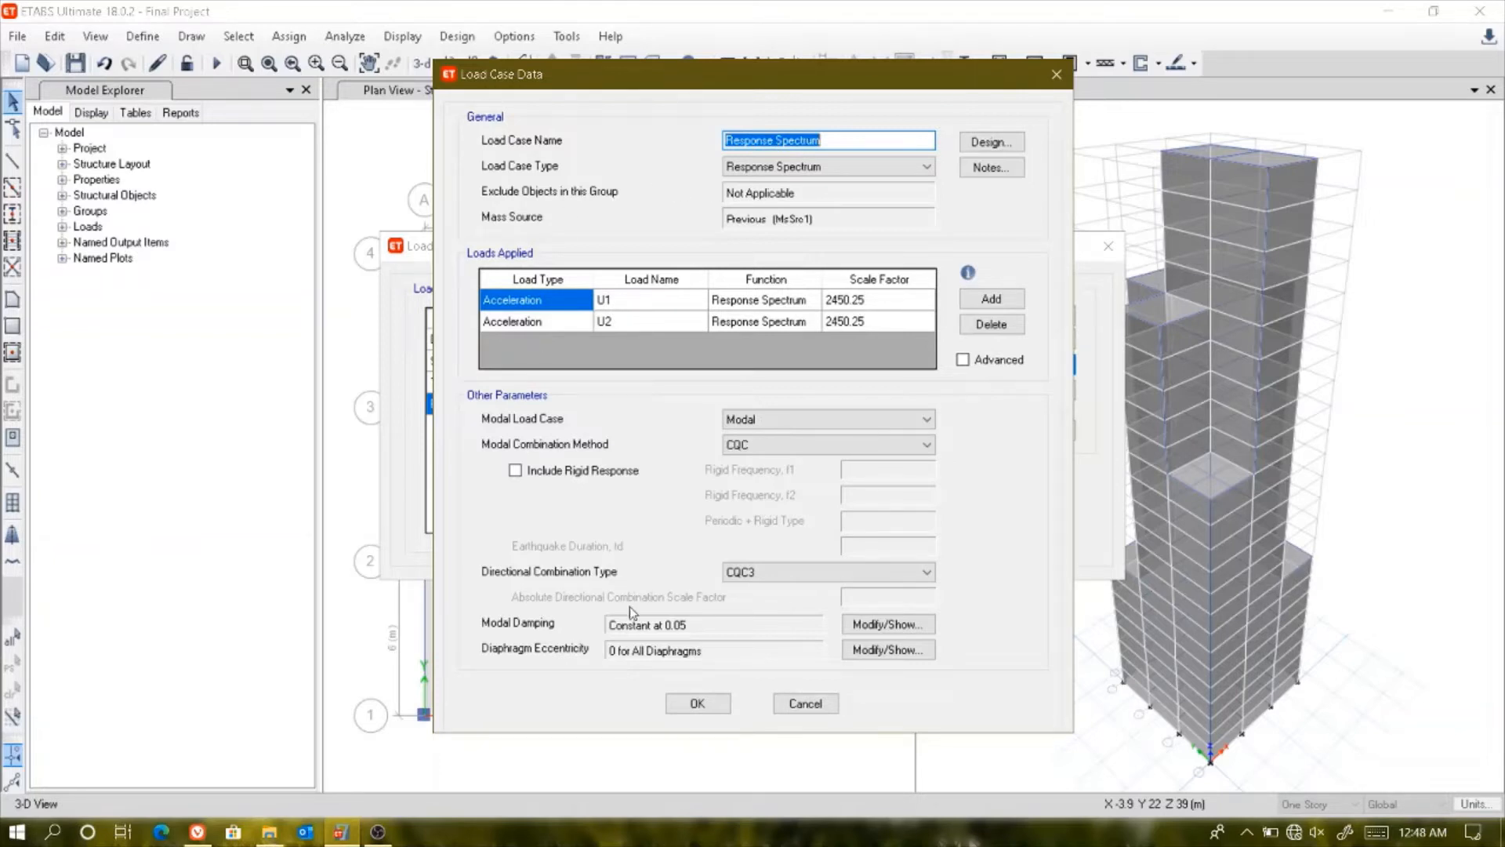
click(692, 703)
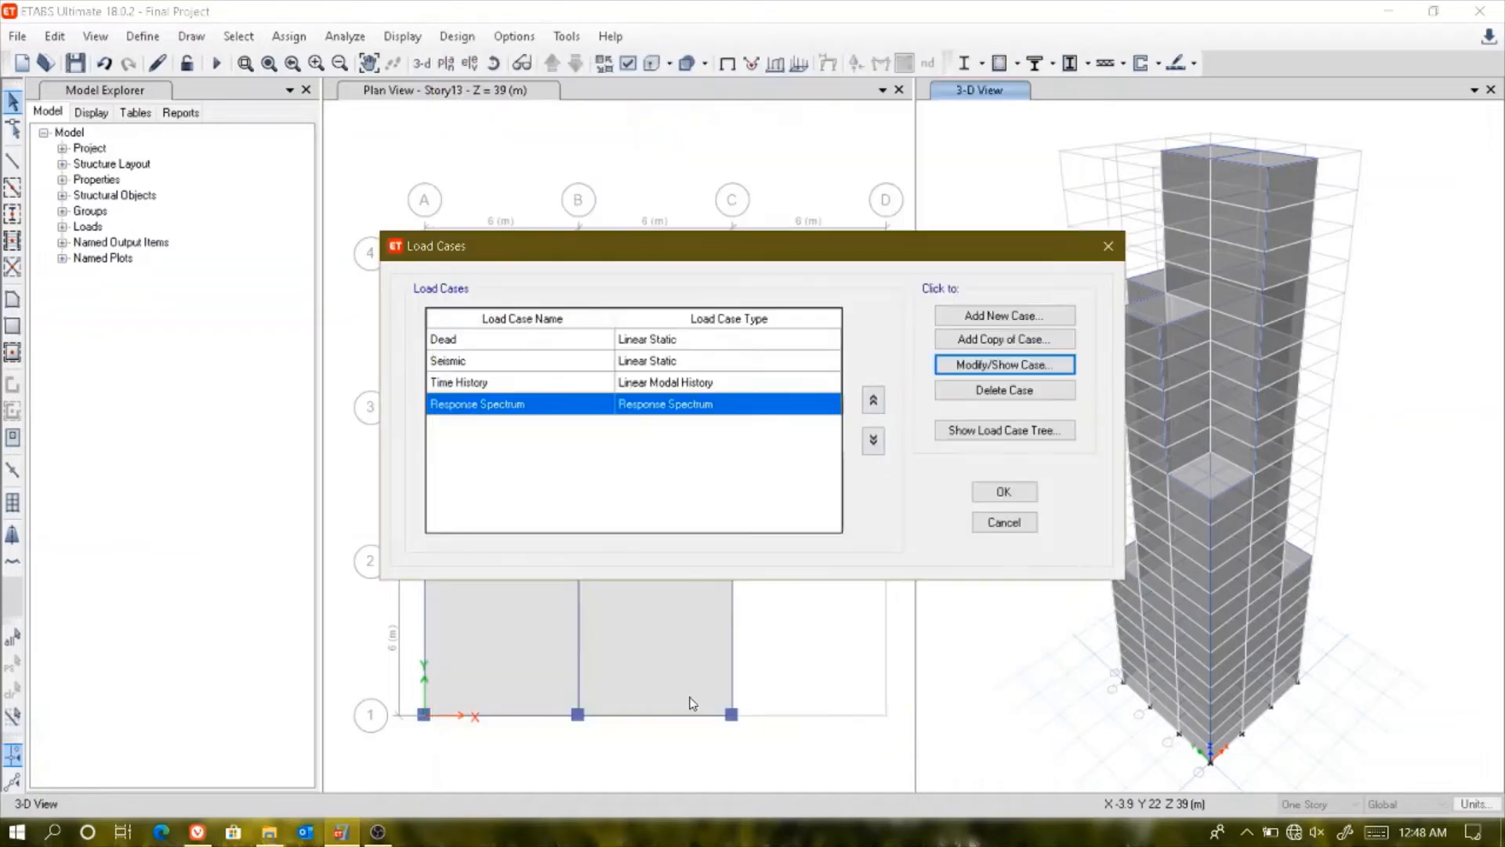
click(1004, 494)
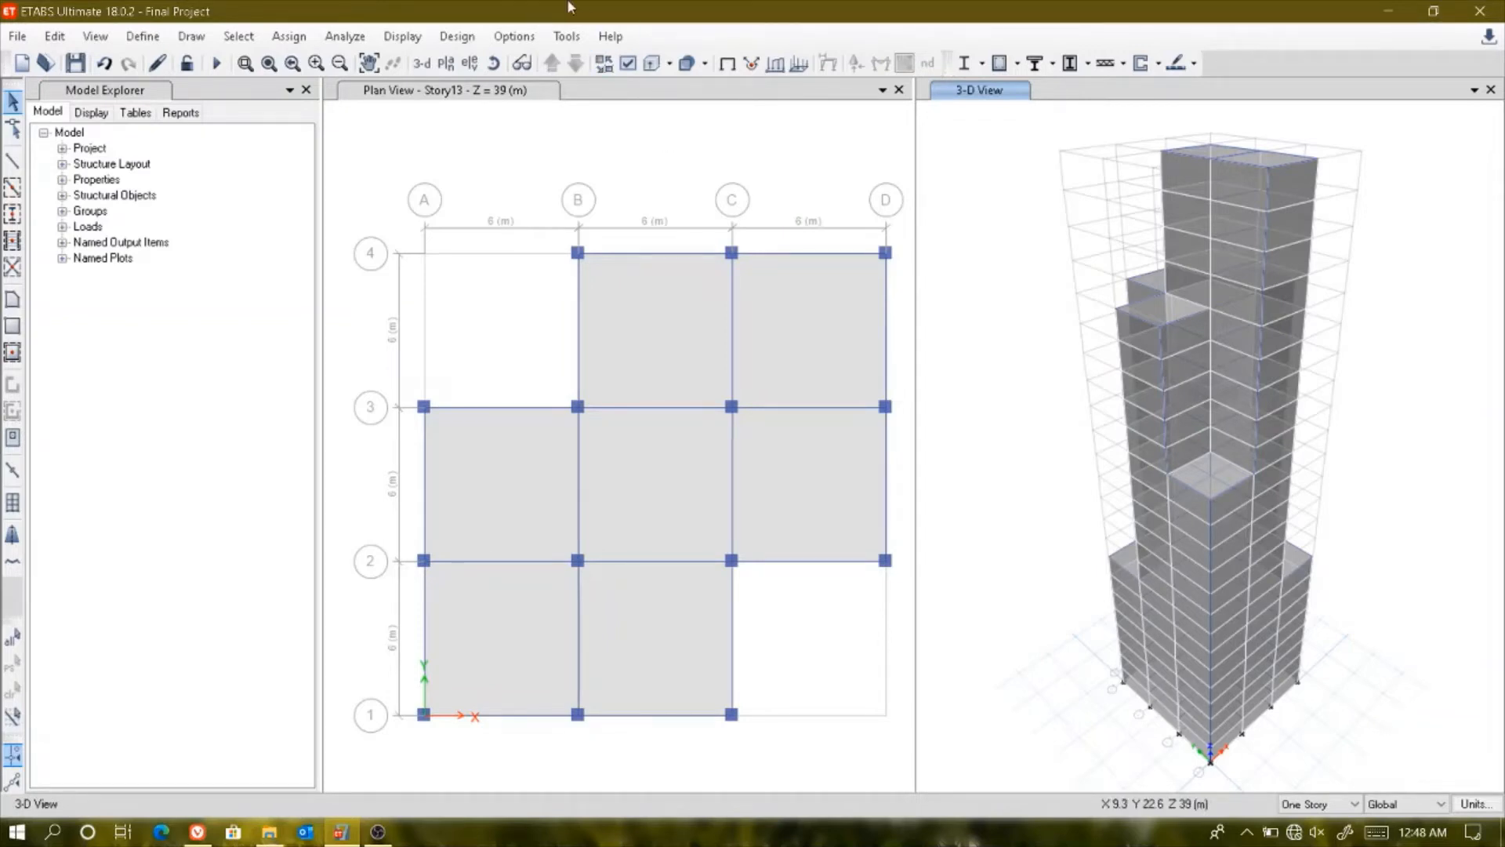
- Set the Response Spectrum load case to Run, and run the analysis
click(345, 36)
click(345, 36)
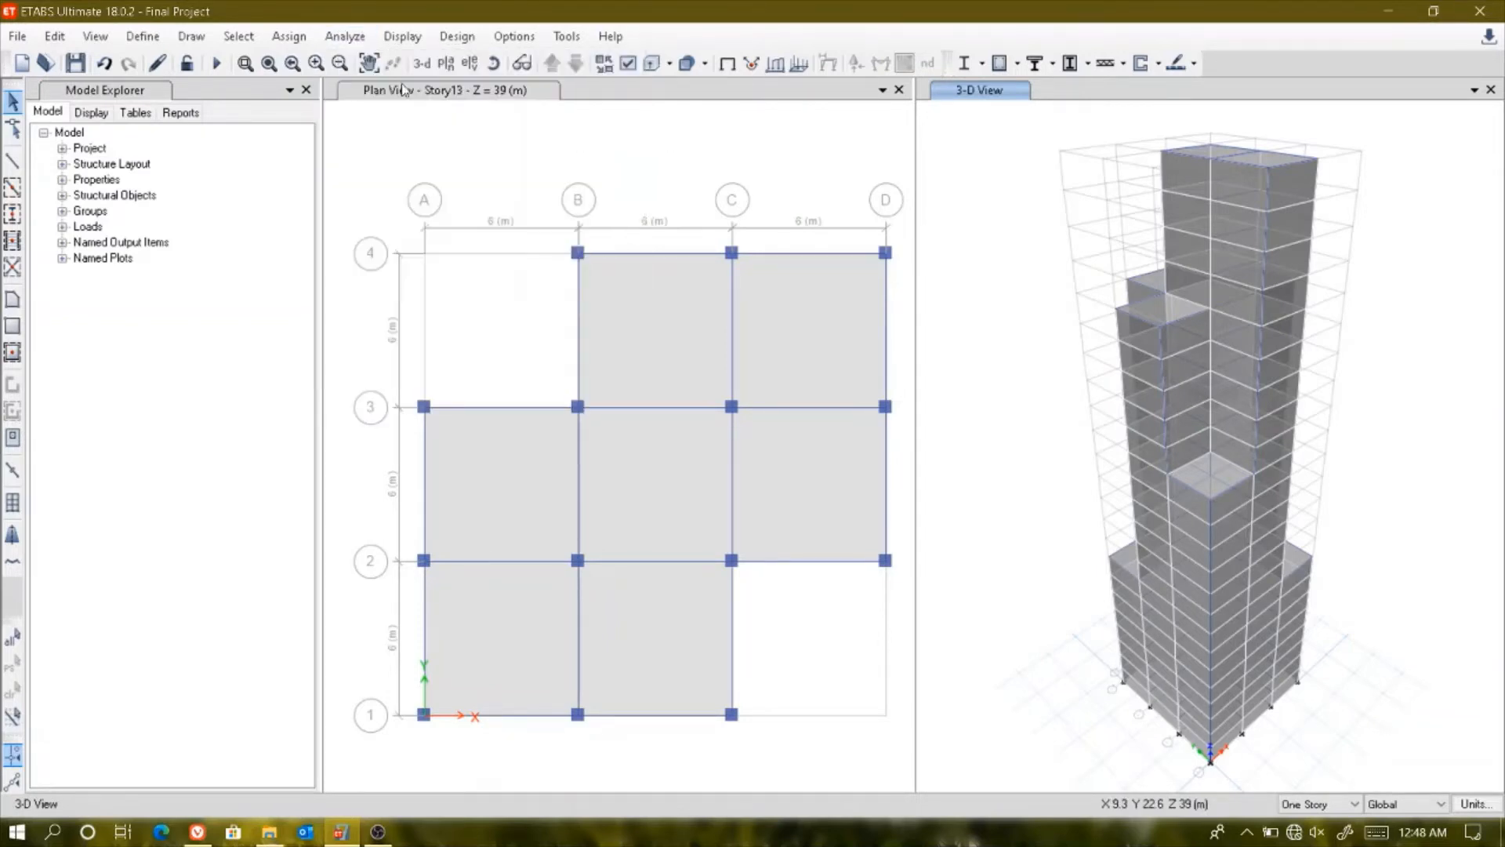
click(343, 36)
click(368, 117)
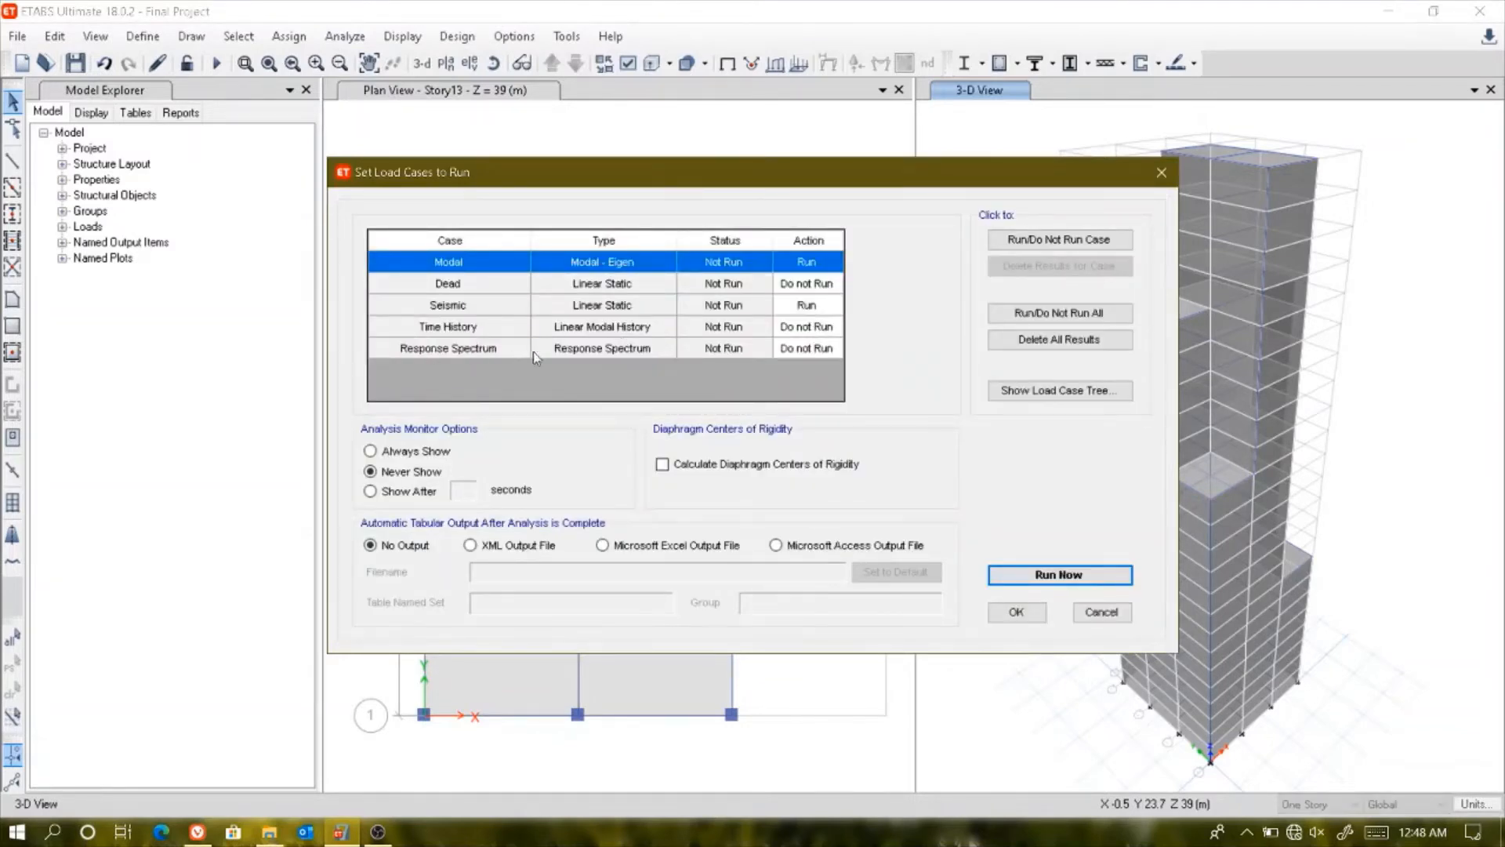
click(757, 352)
click(1072, 240)
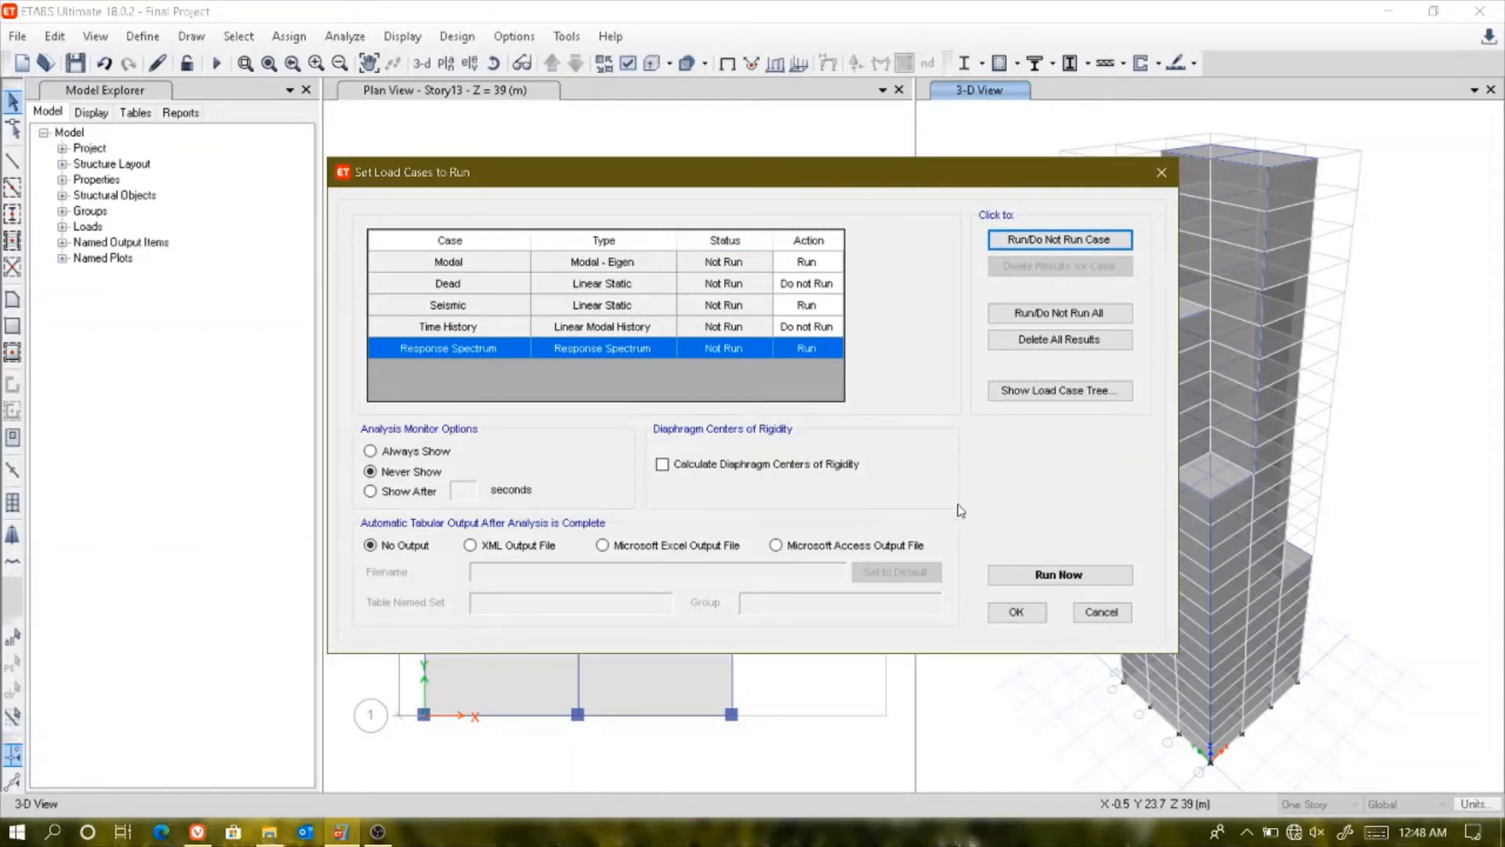
click(1058, 574)
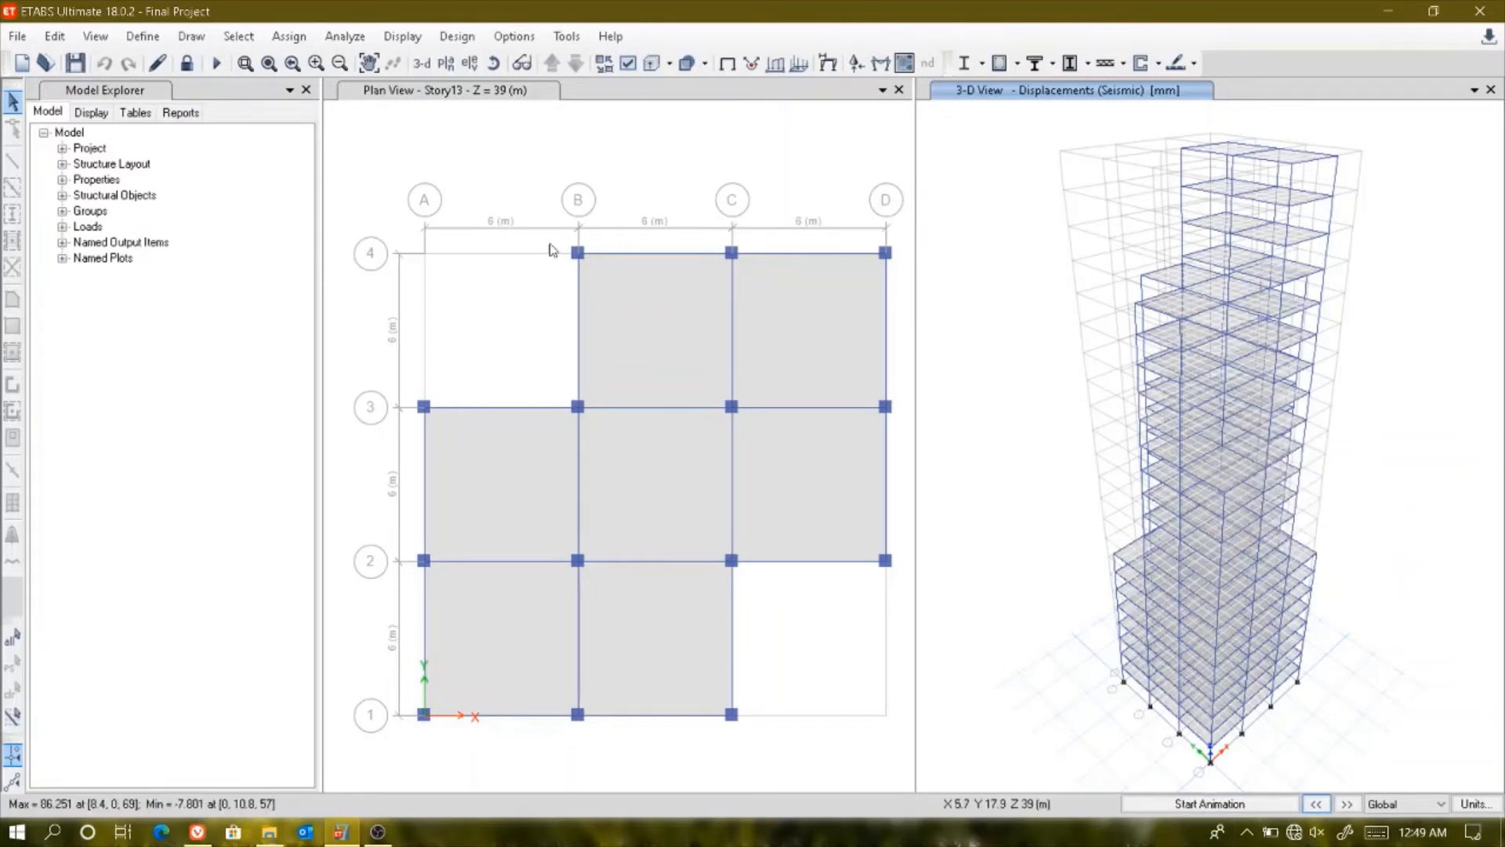
click(403, 36)
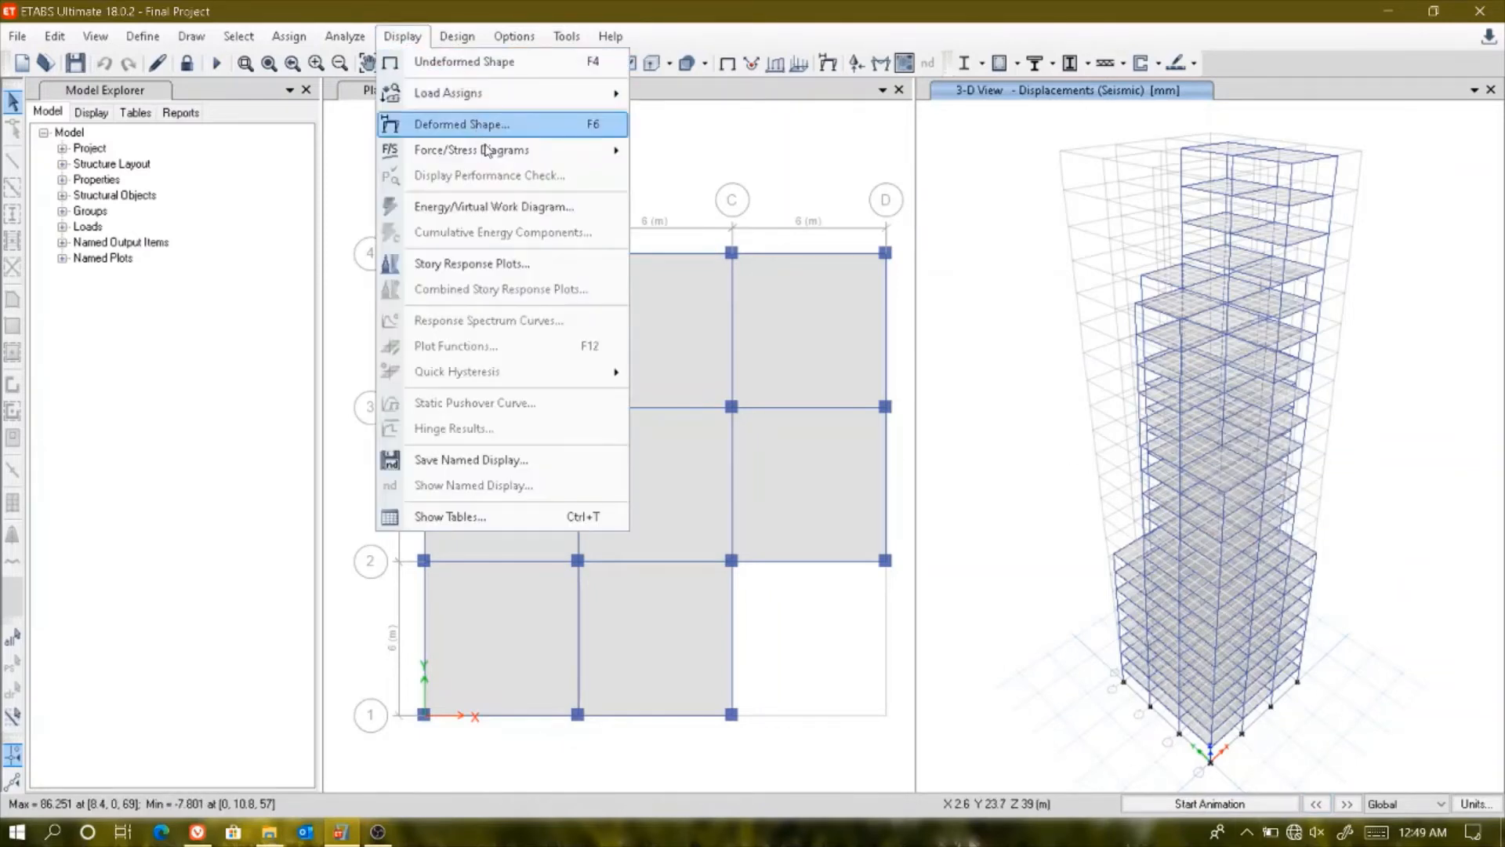
mouse_move(488, 150)
click(725, 20)
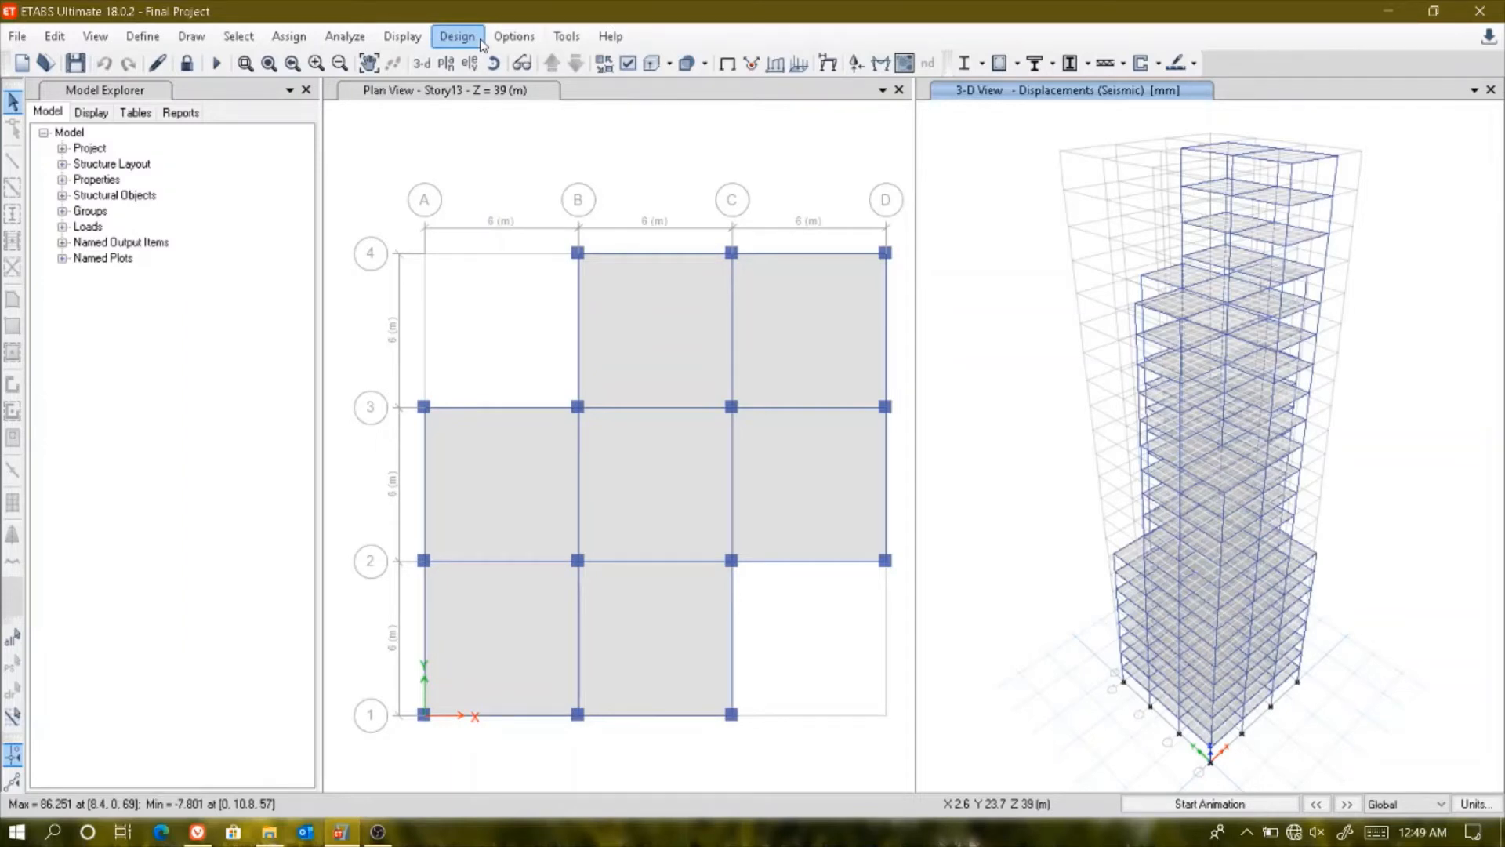
- Run the concrete frame design check for the building's beams and columns
click(479, 39)
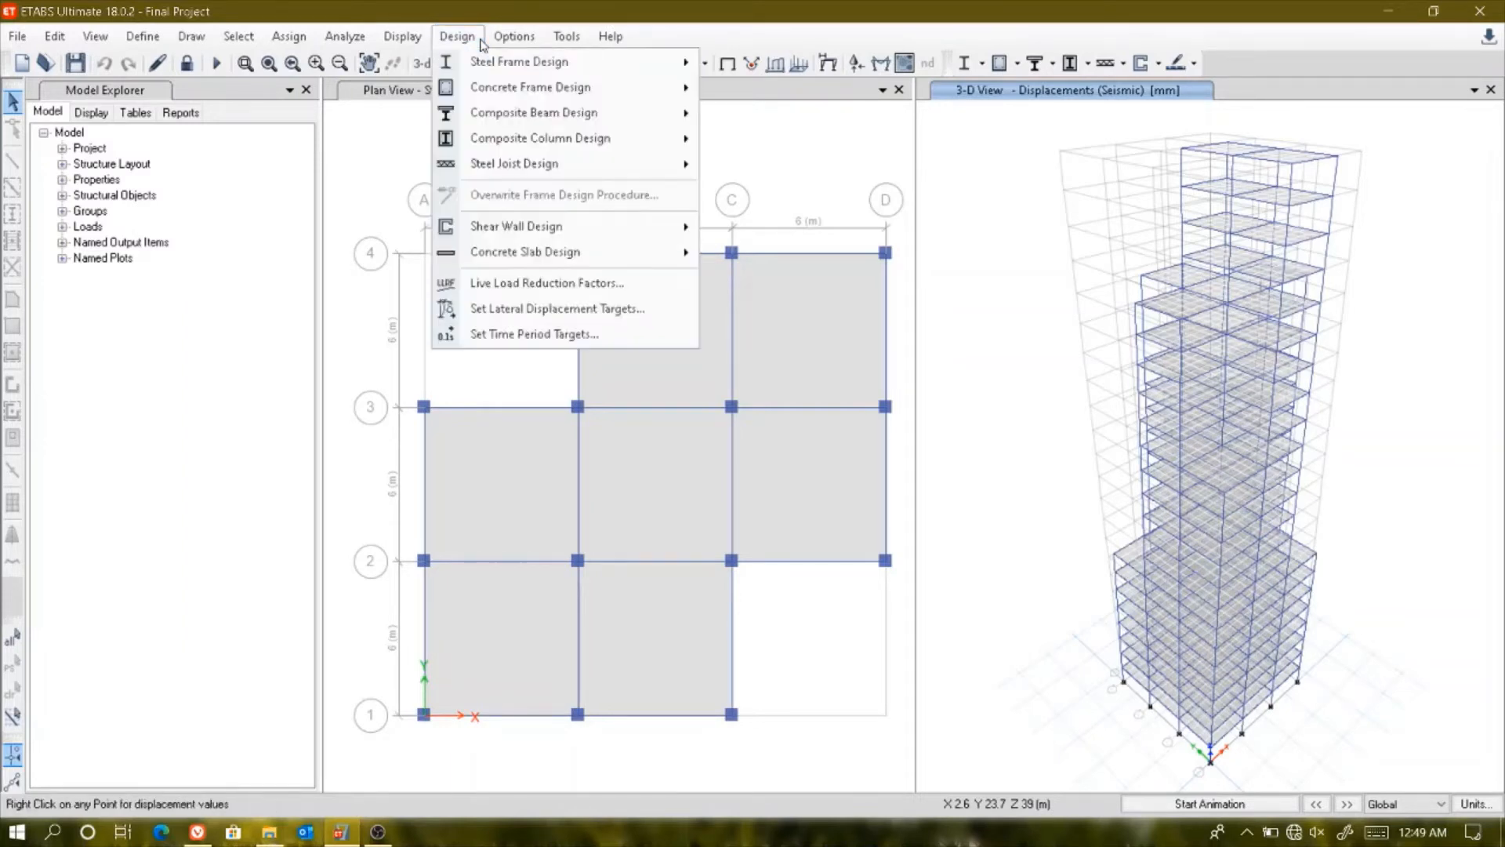
mouse_move(492, 92)
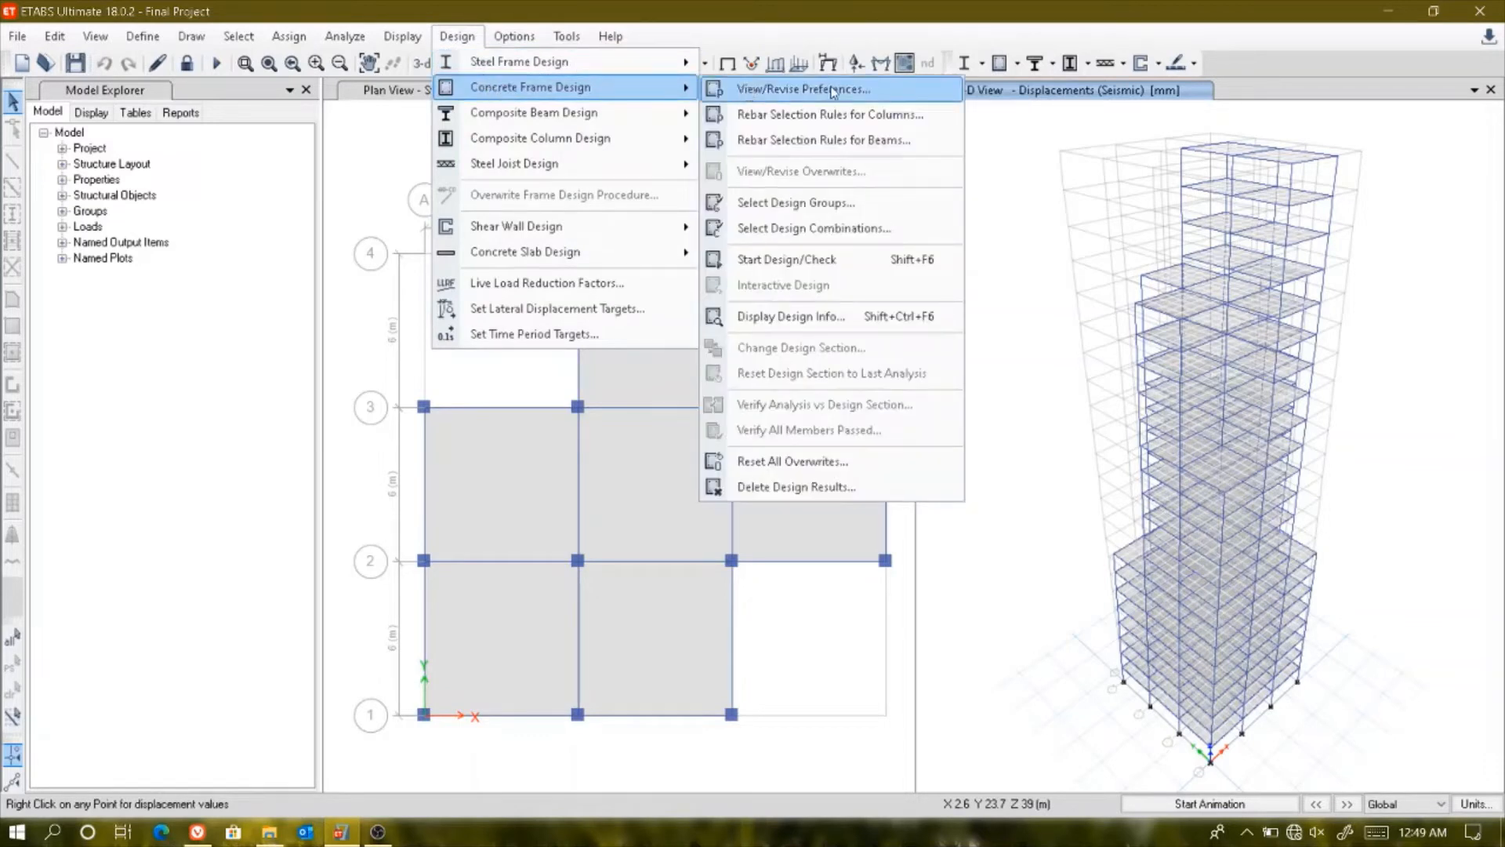
click(856, 265)
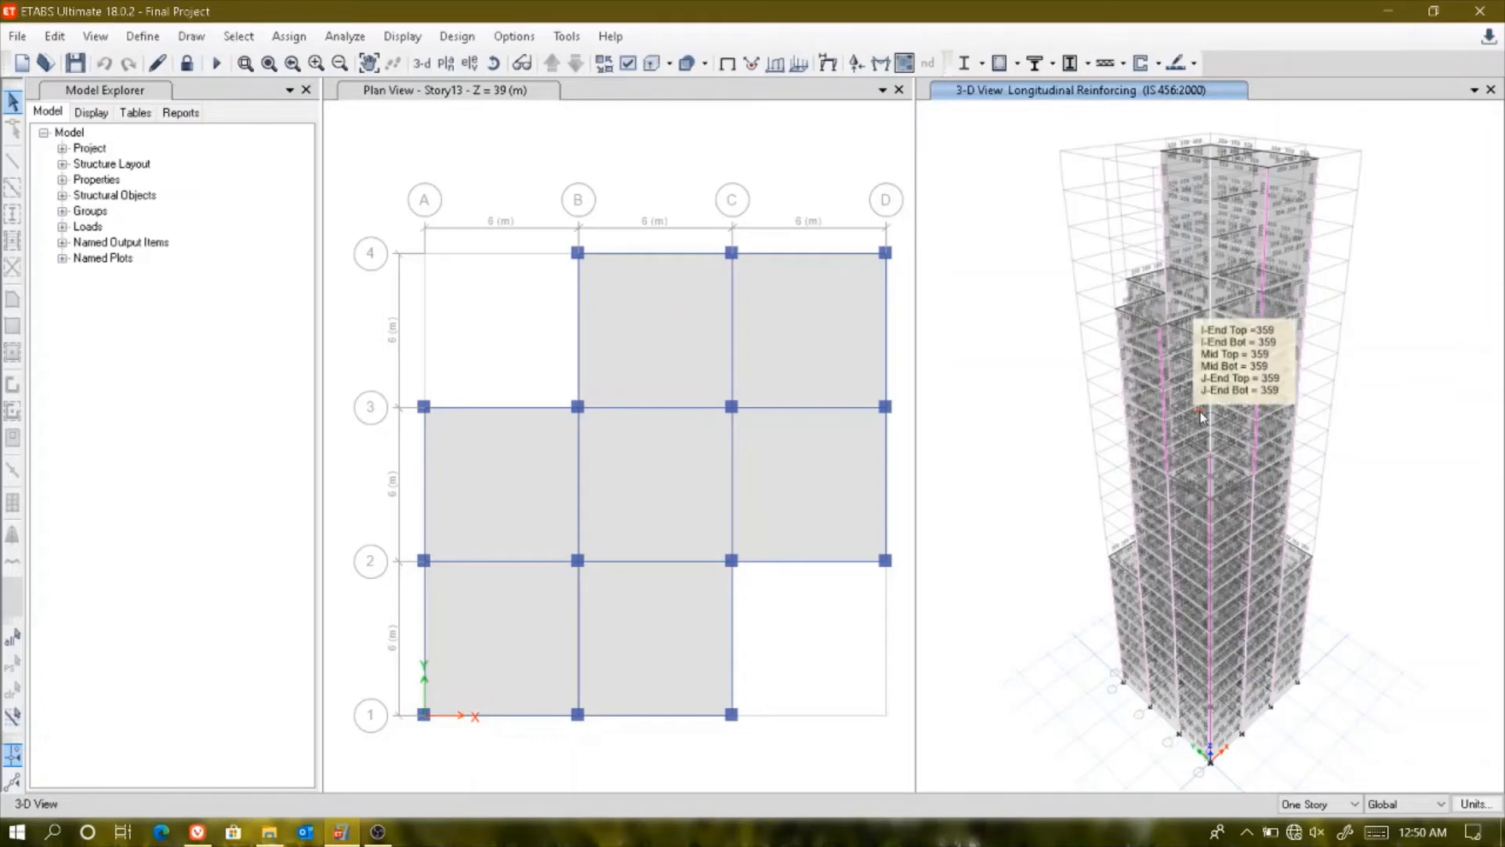
- Open the concrete beam design information for Story15 beam B20 and review its steel results across the design combinations
scroll(1199, 411, up, 5)
scroll(1199, 410, up, 3)
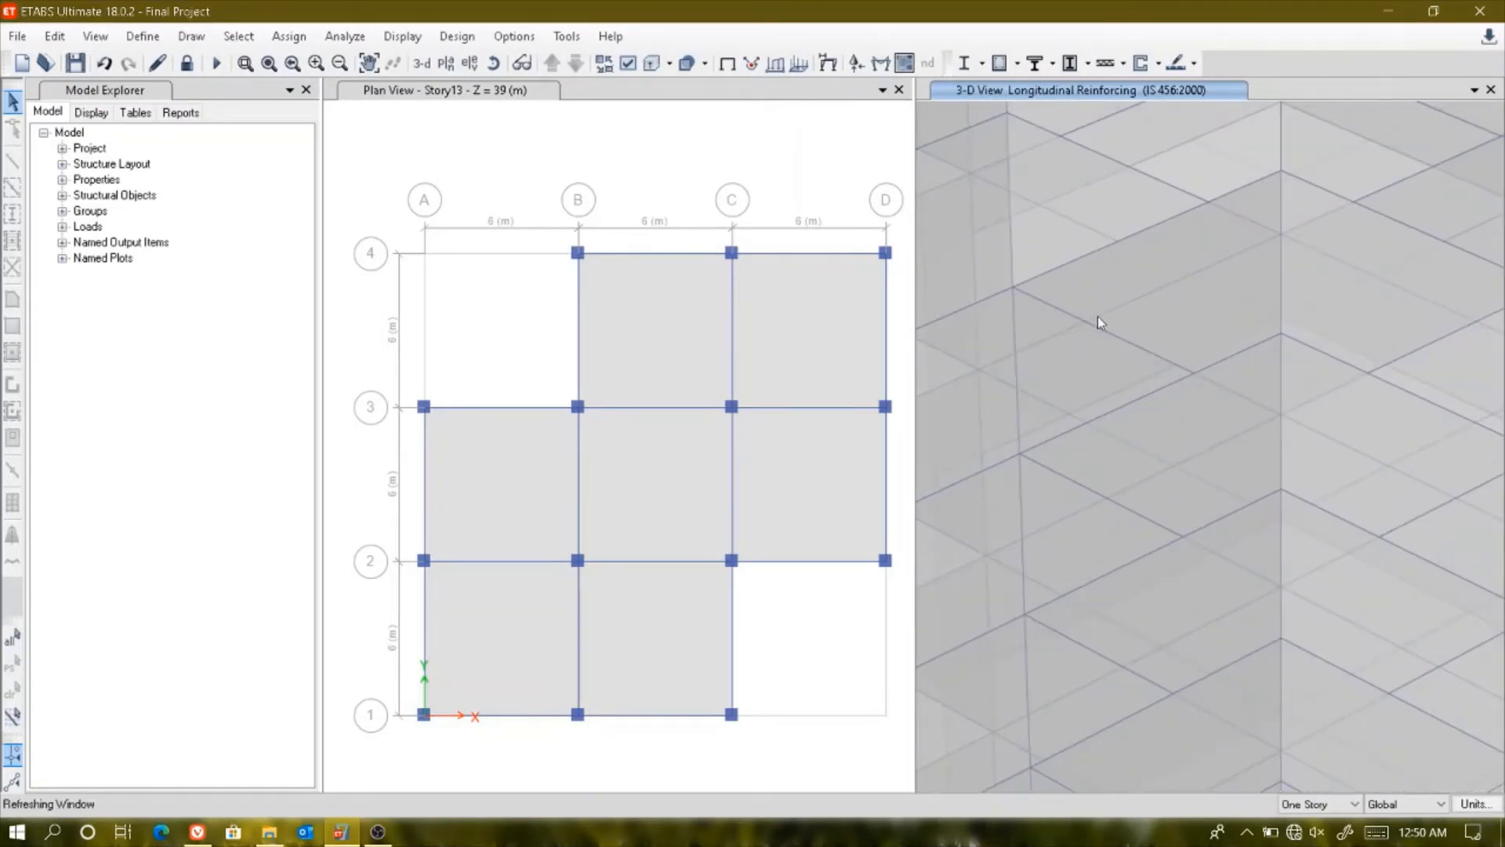
mouse_move(991, 362)
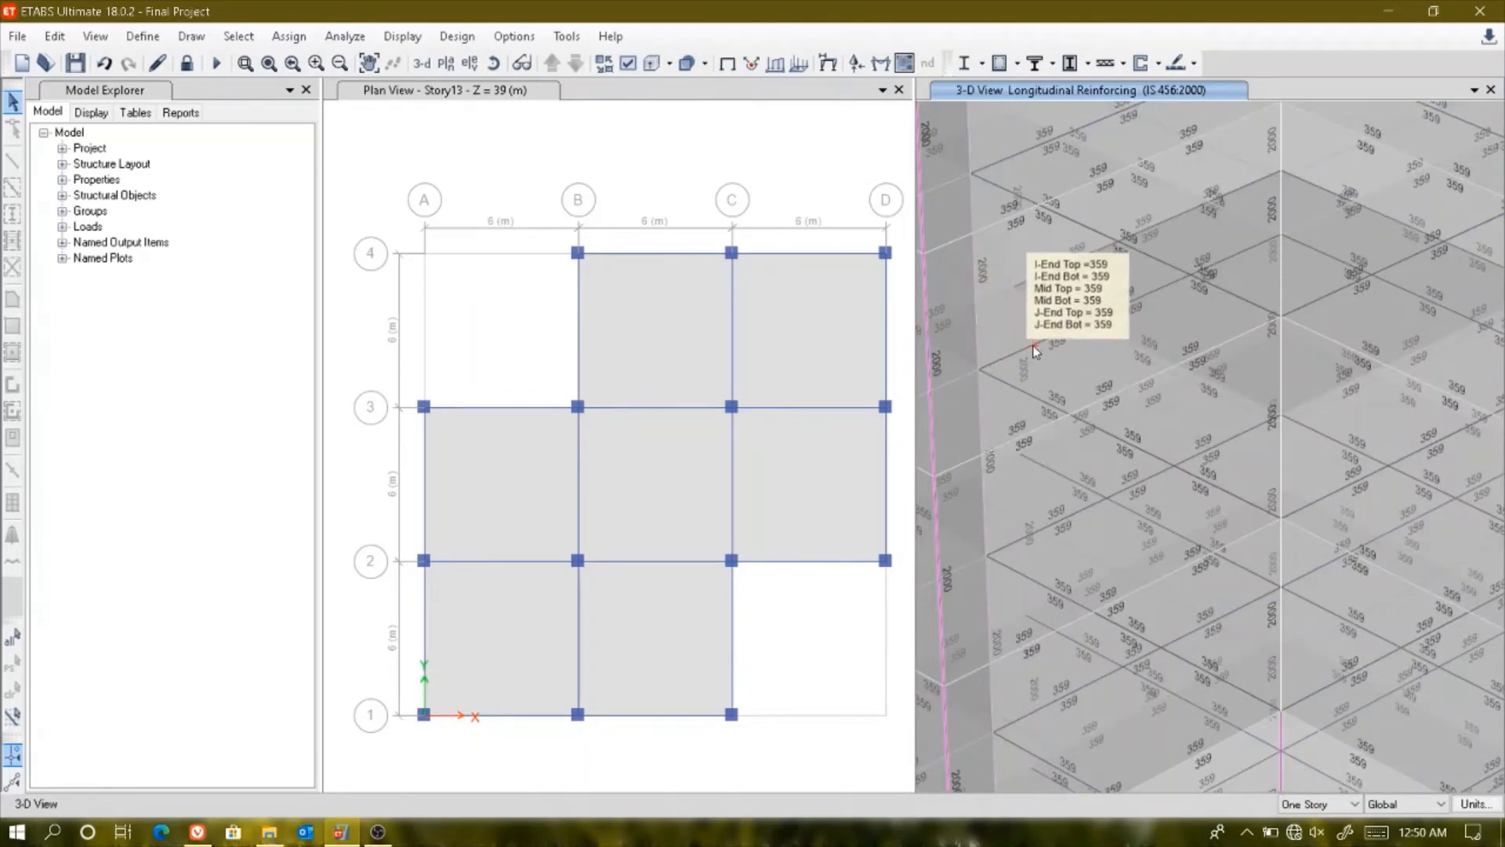
right_click(1035, 351)
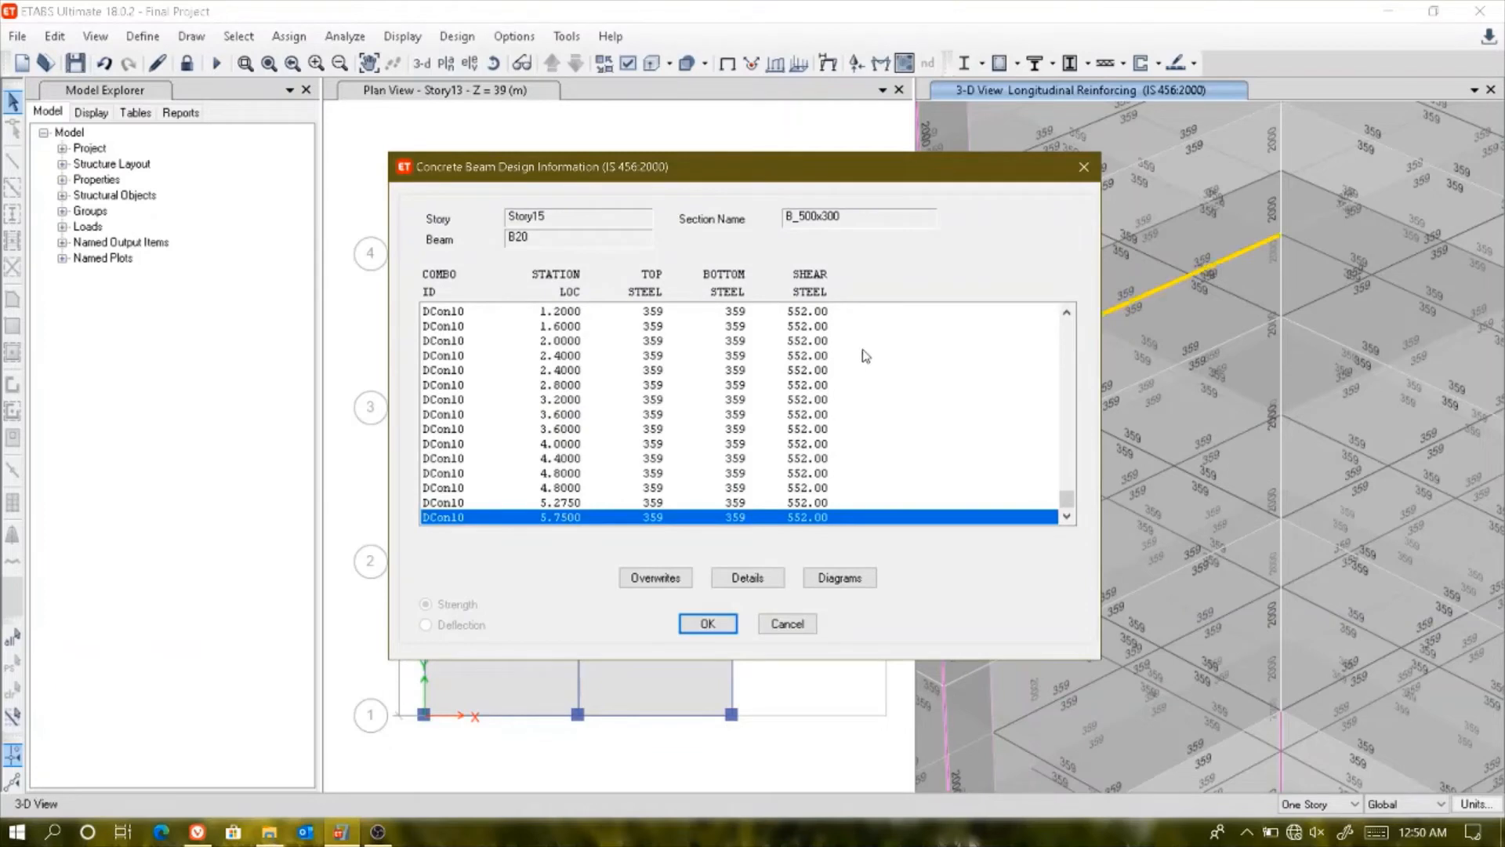
click(968, 372)
scroll(970, 377, up, 10)
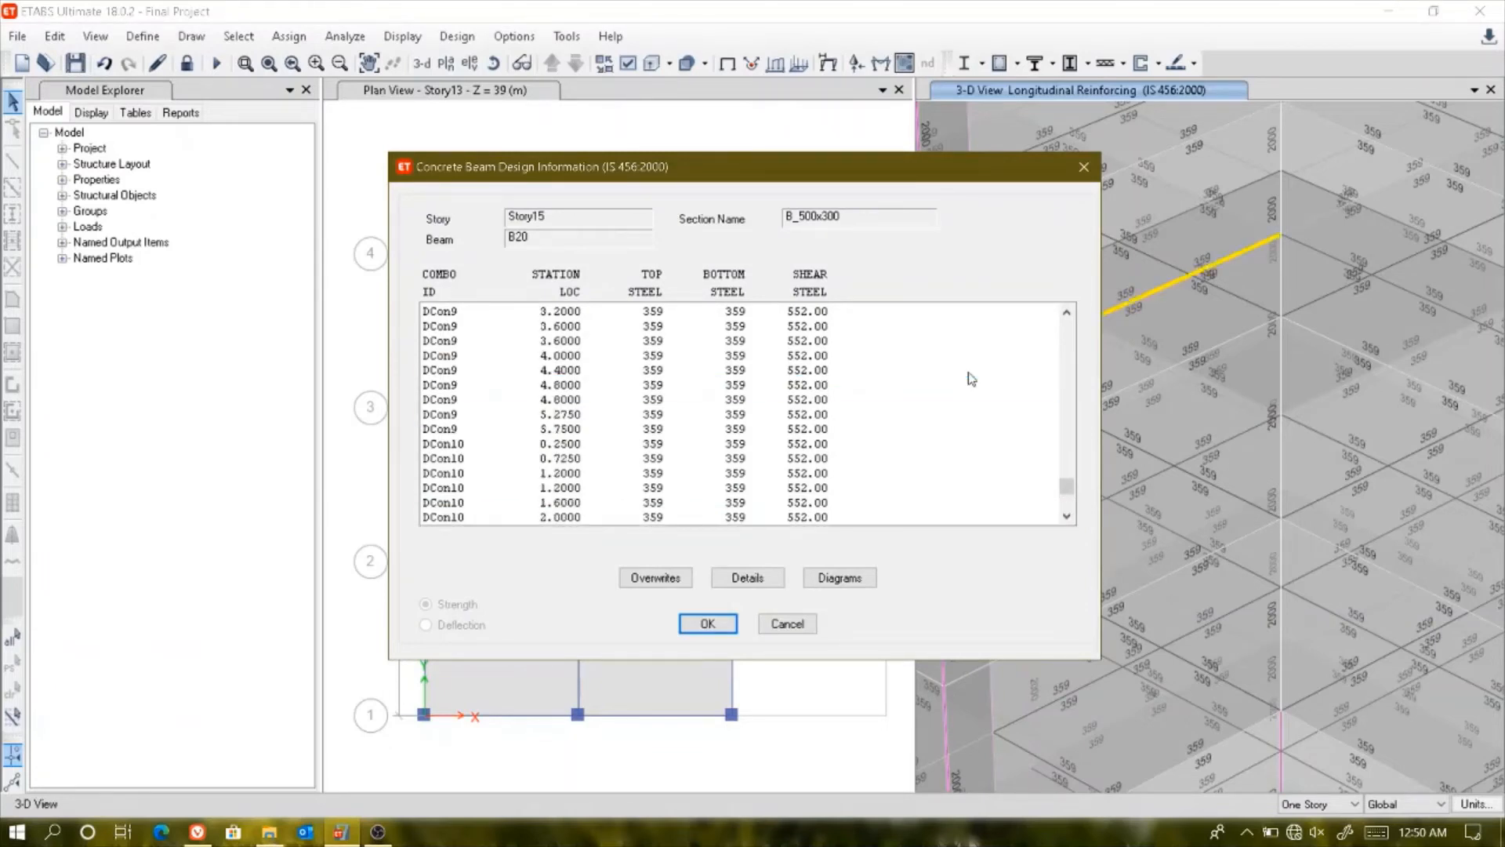
scroll(970, 379, up, 20)
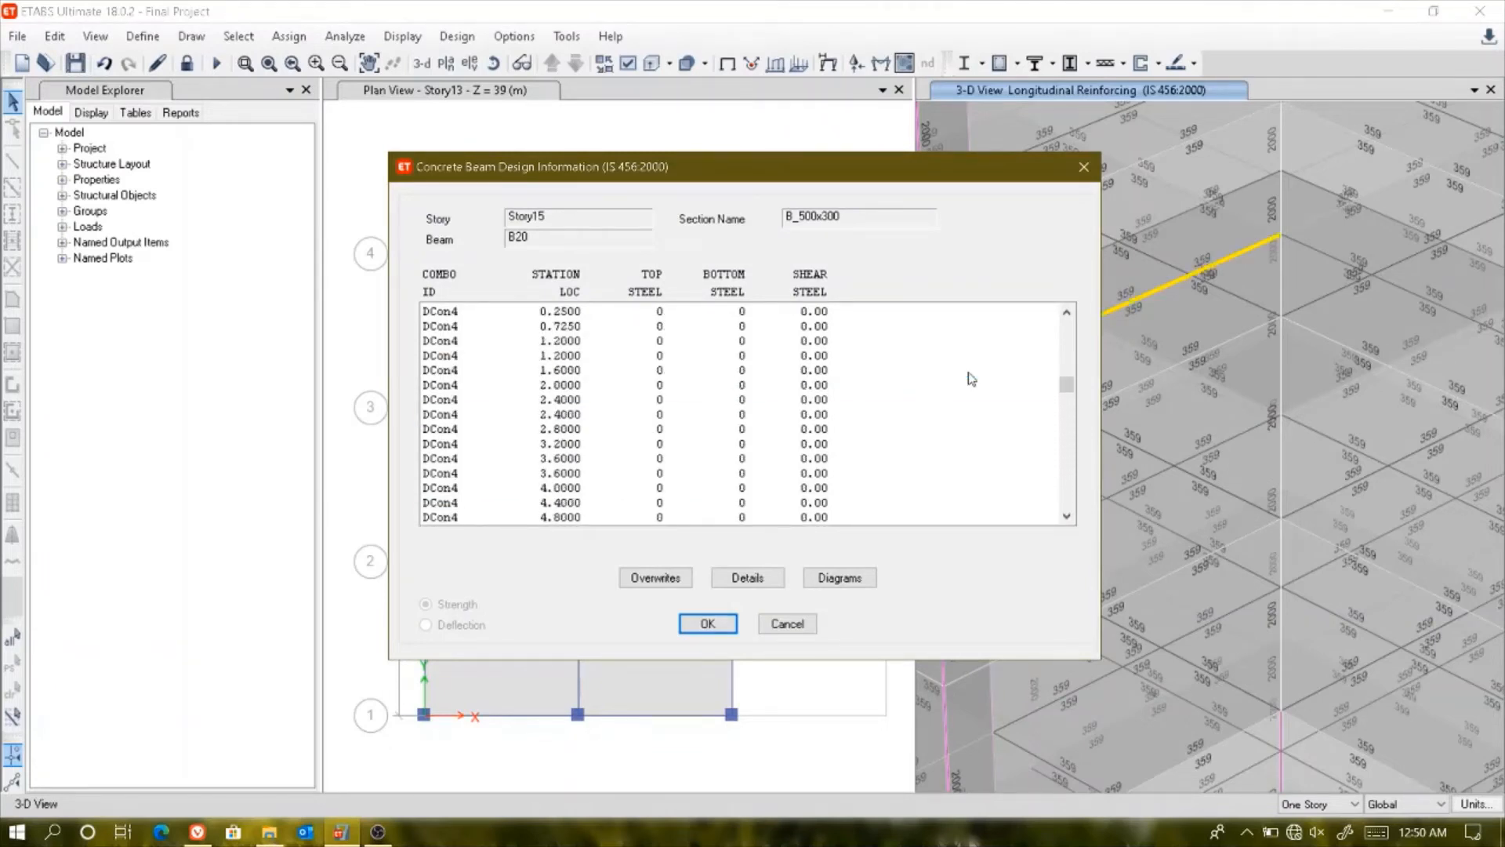
- Review beam B20's design details, covering the summary, flexural, shear and envelope reports, and close its design information
click(747, 577)
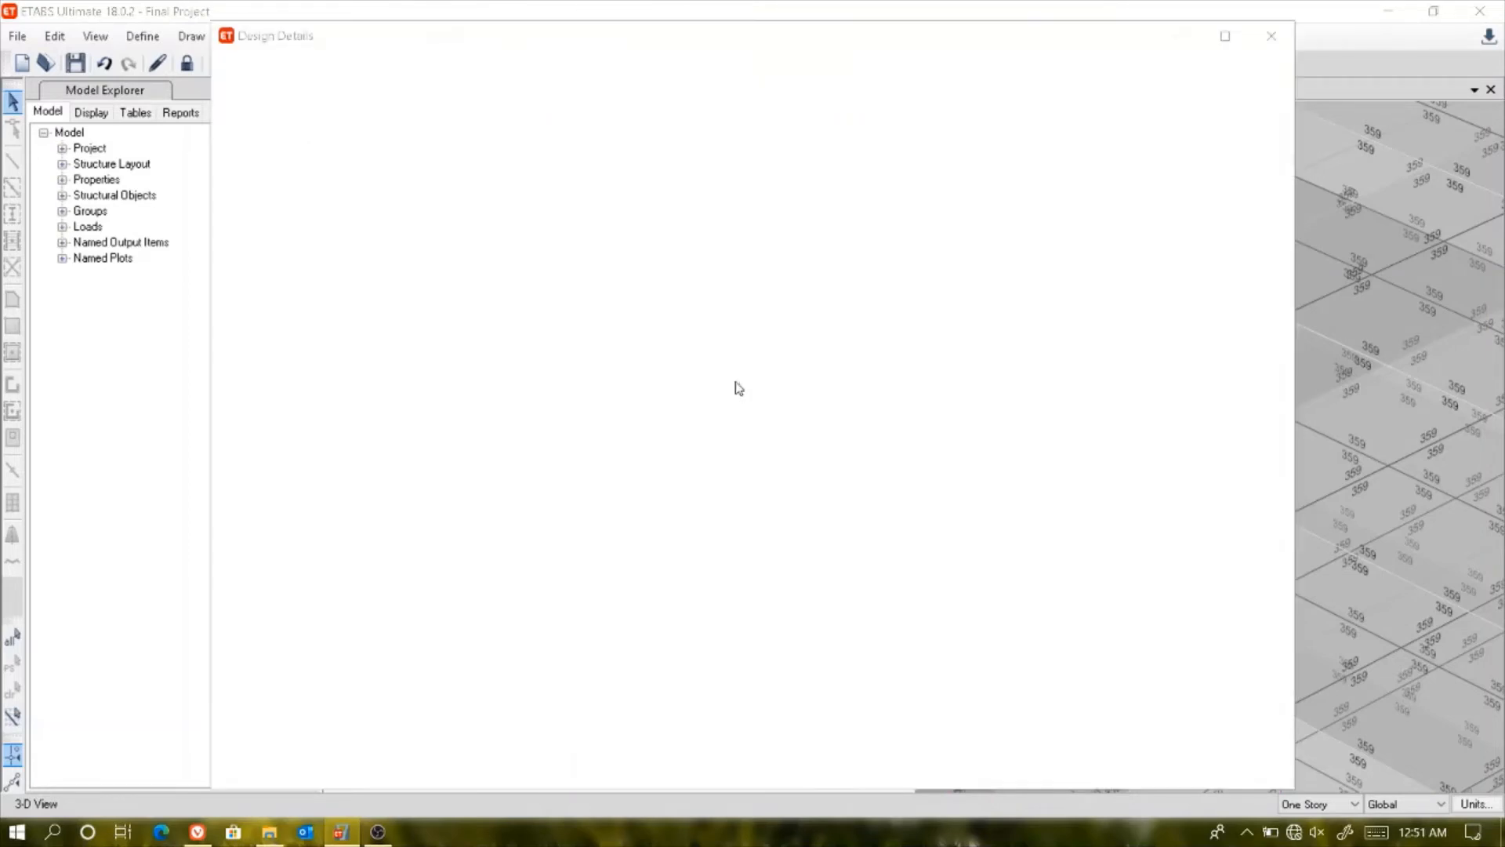
scroll(737, 387, down, 4)
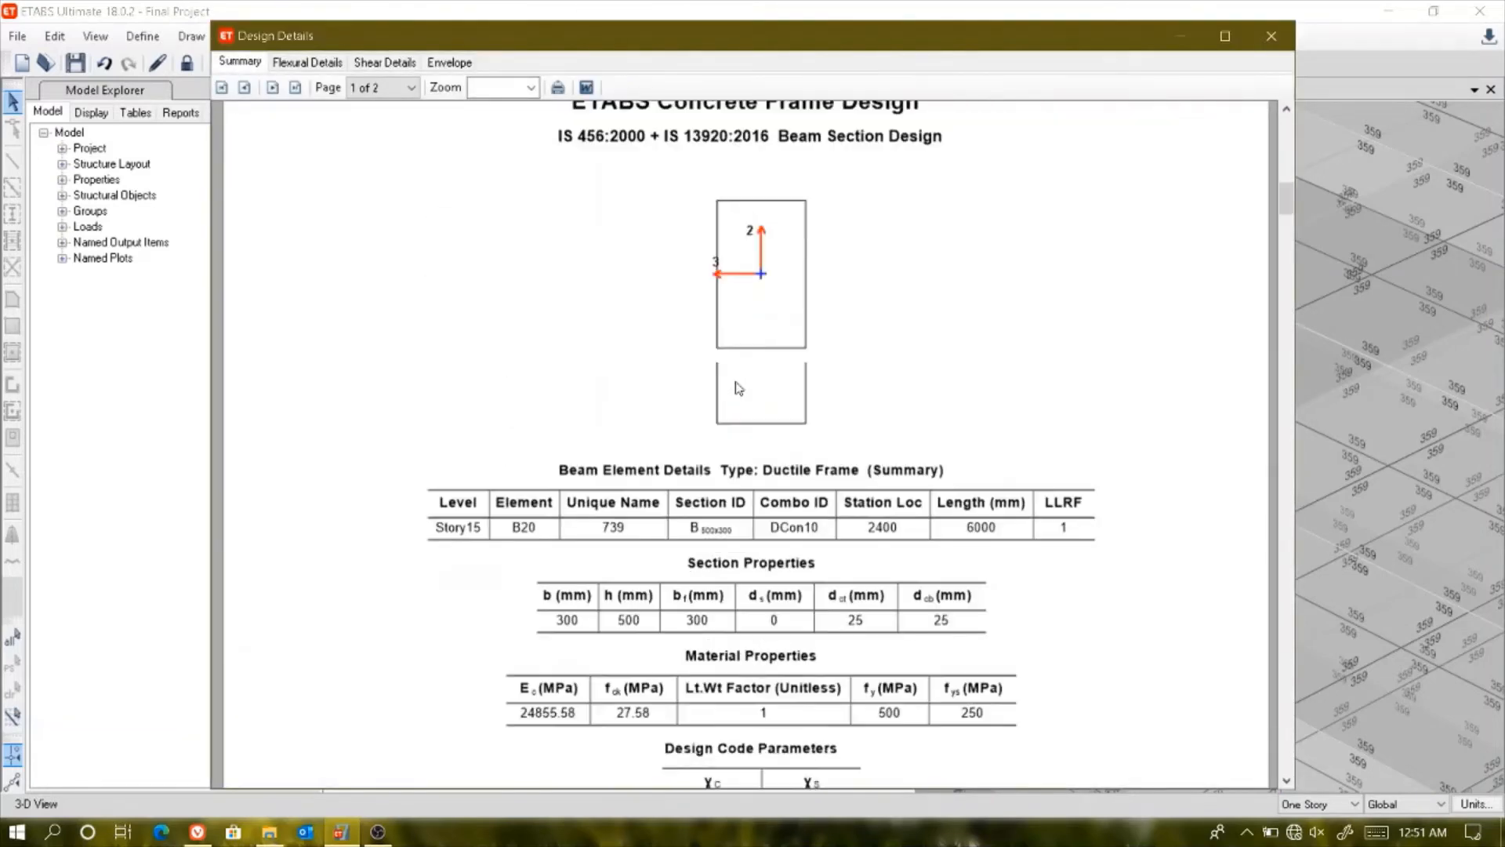
scroll(666, 303, down, 15)
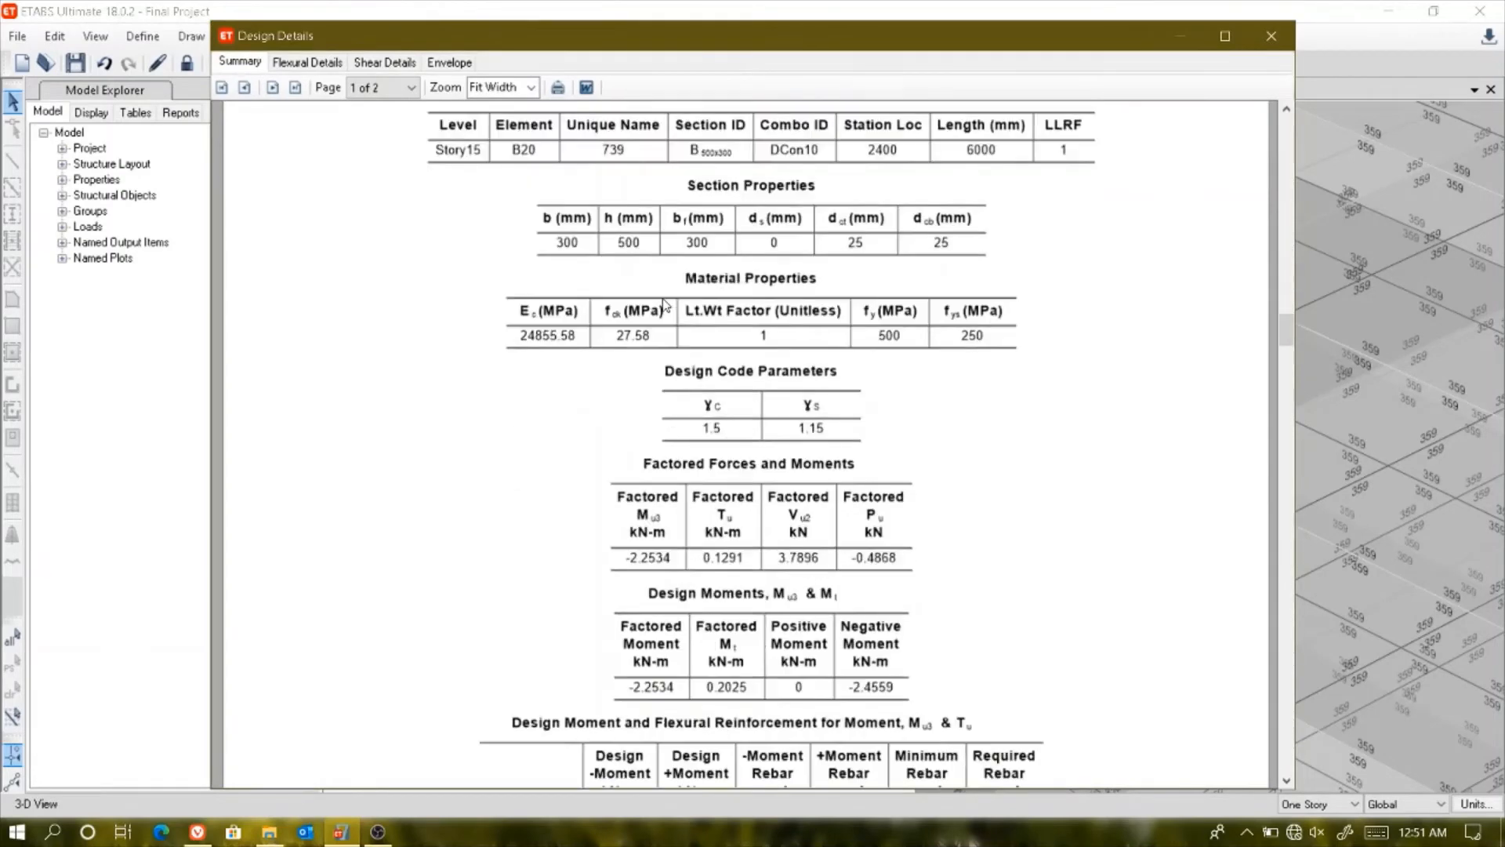
click(307, 62)
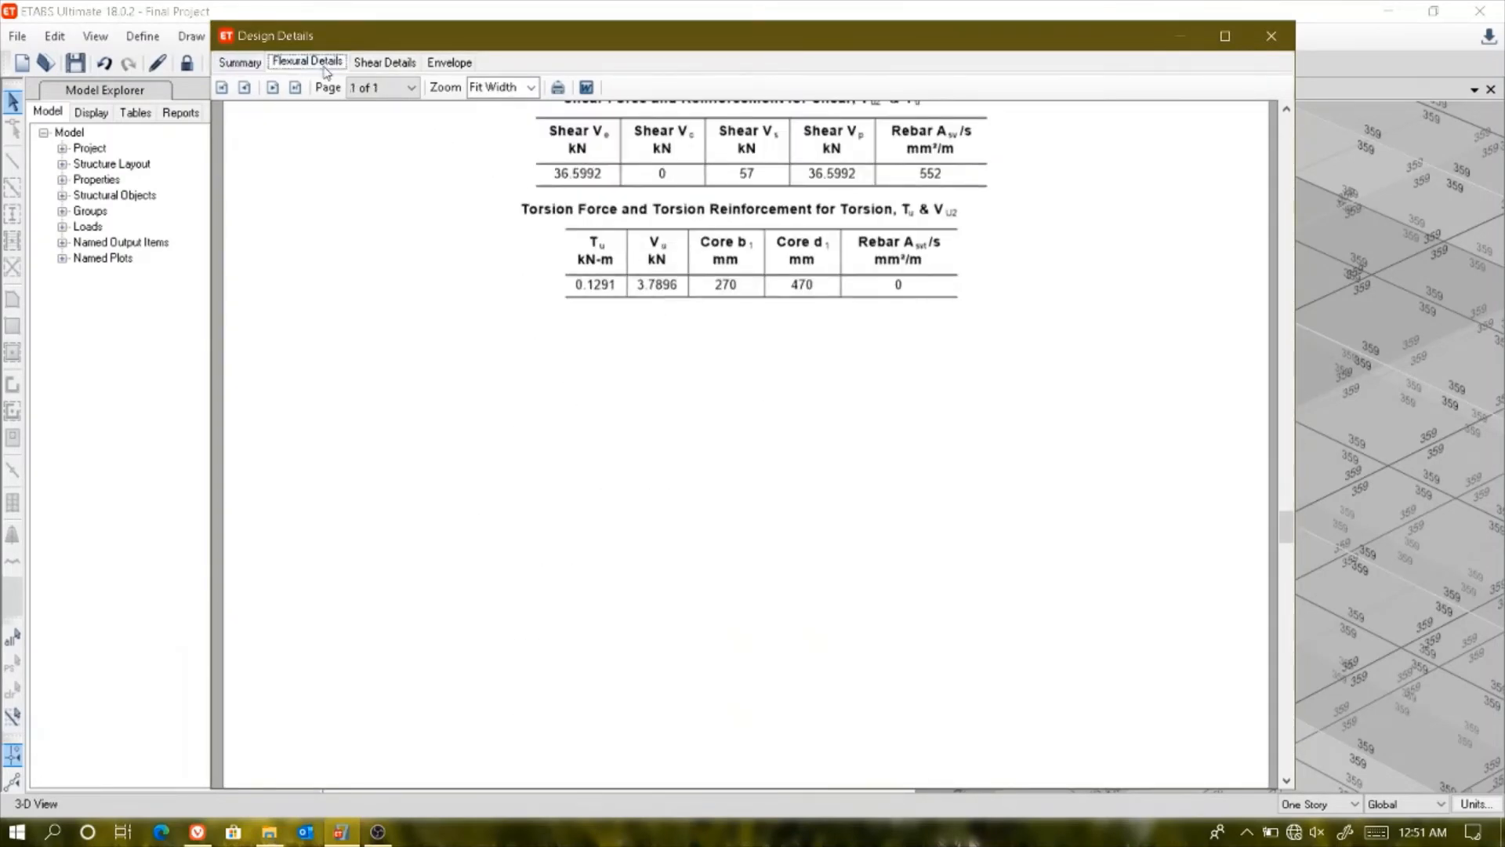
scroll(435, 71, down, 4)
click(384, 62)
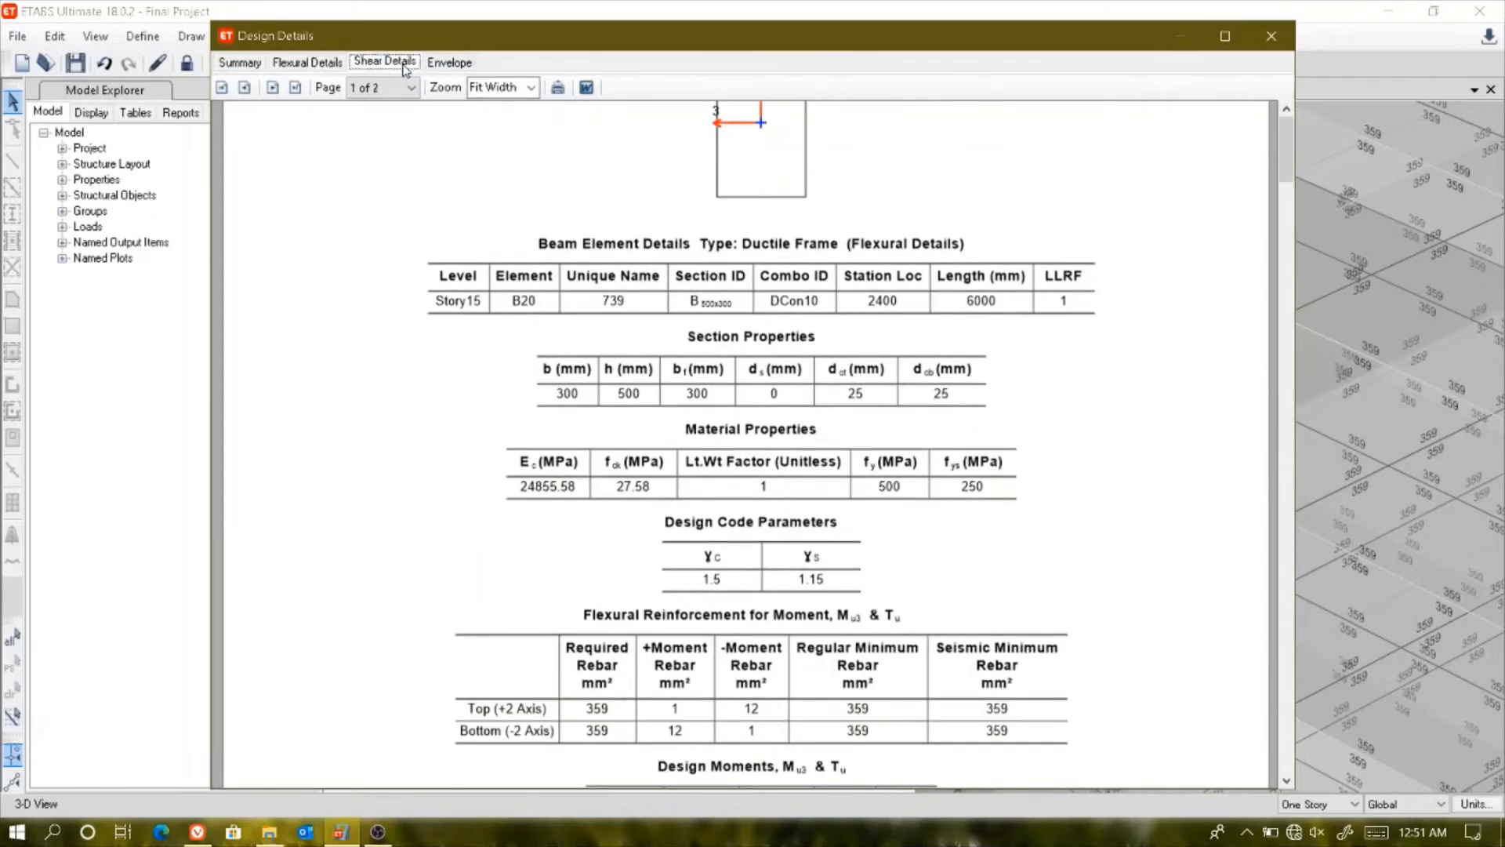
click(460, 68)
scroll(461, 68, down, 10)
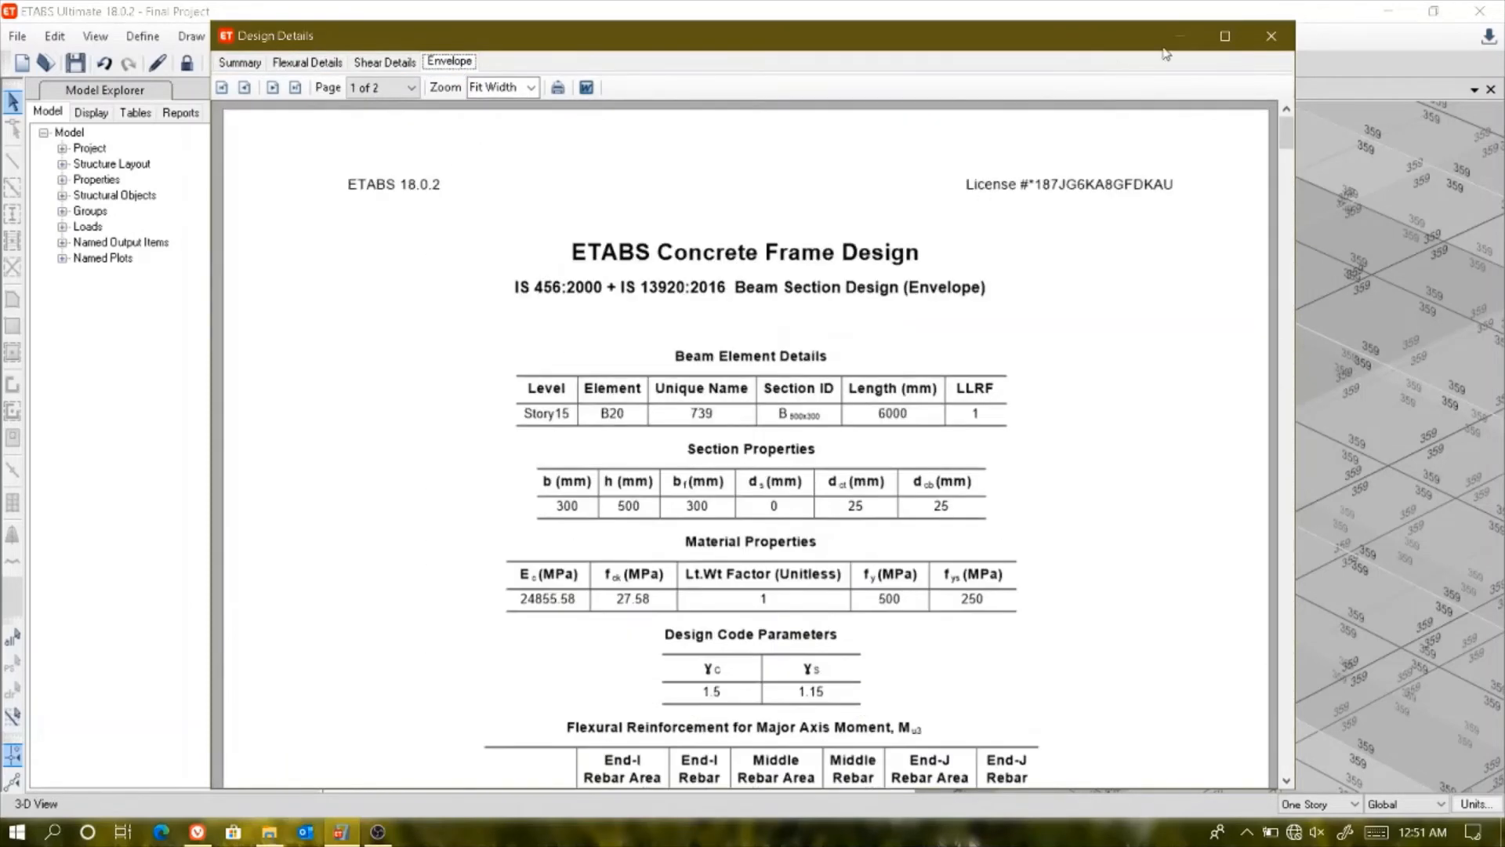
click(1271, 36)
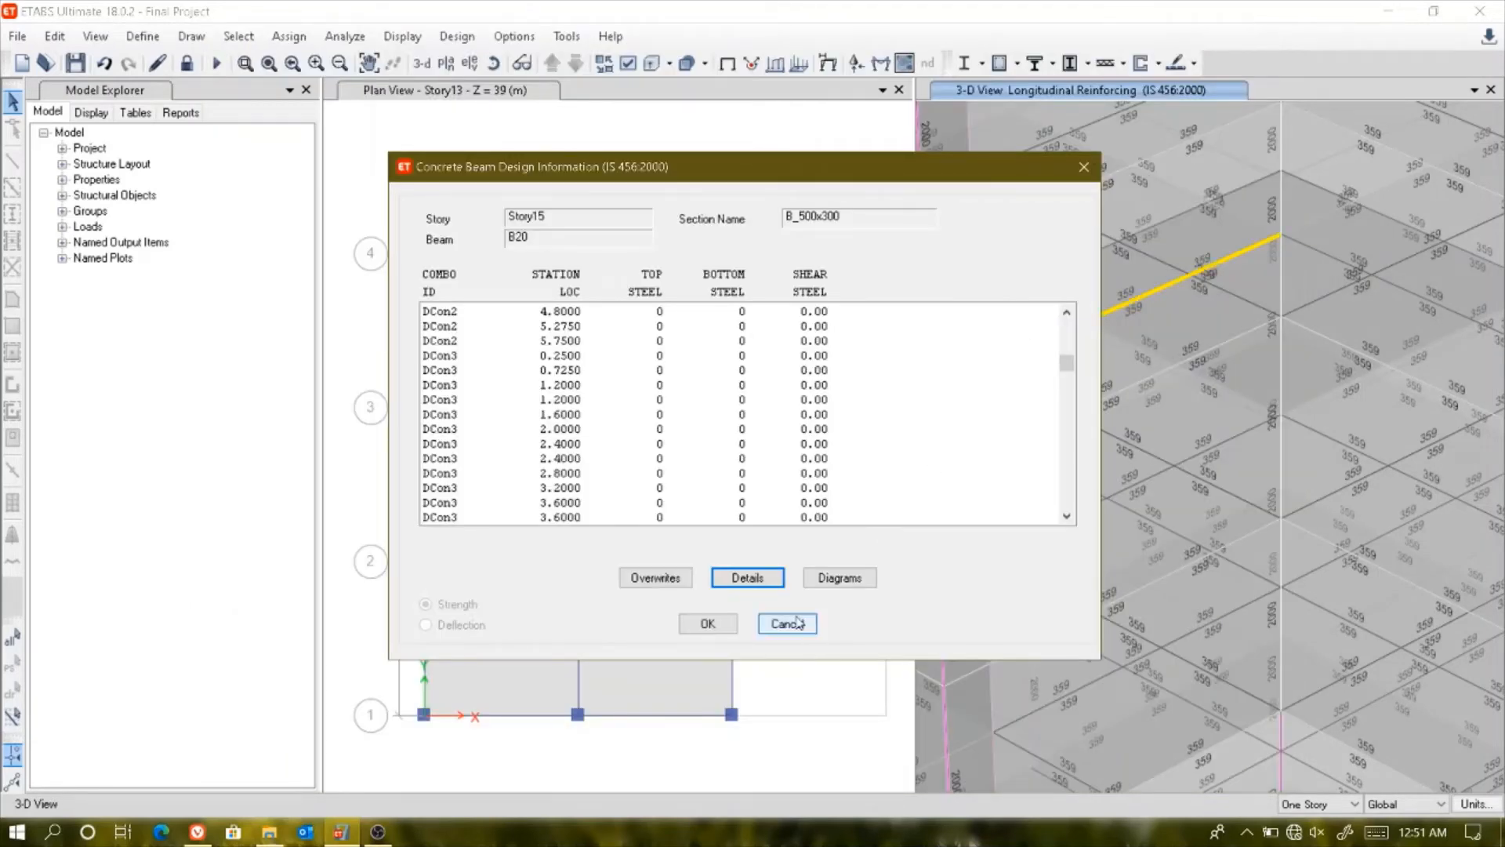
click(798, 623)
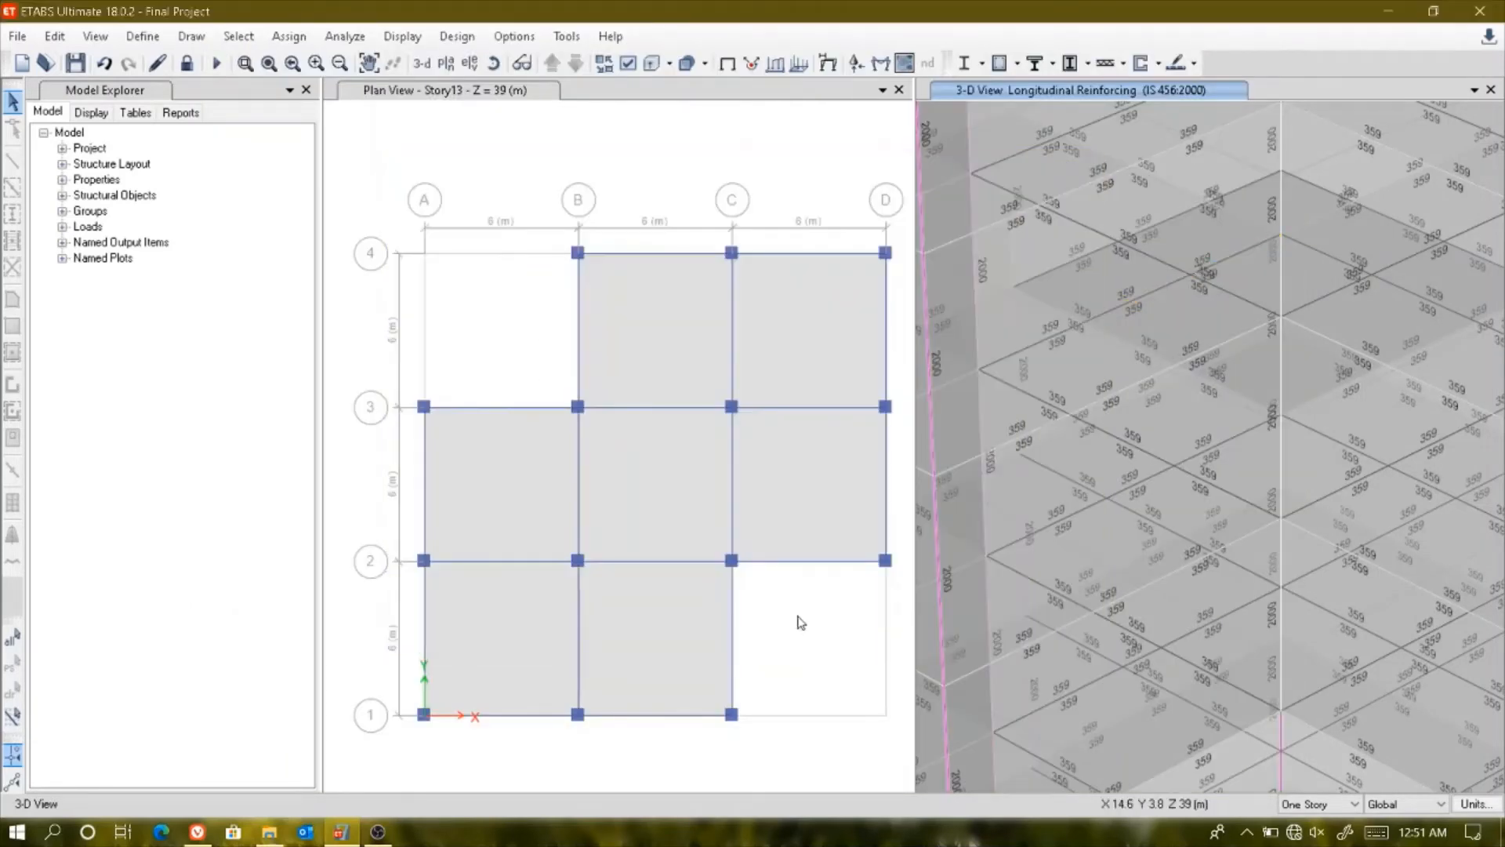
- Generate the Project Report for the building model
click(181, 114)
click(120, 149)
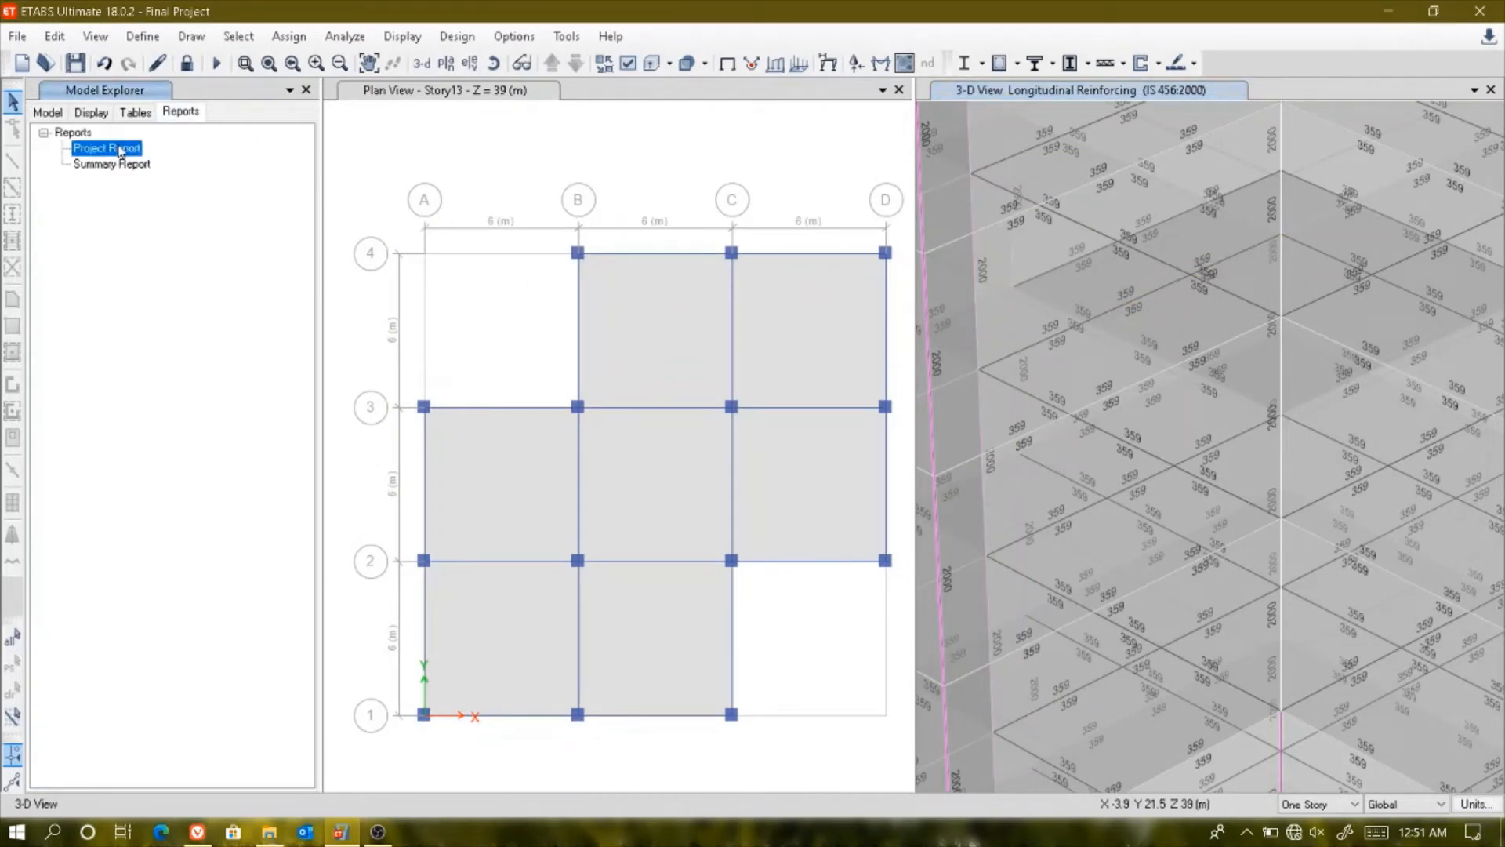
double_click(120, 149)
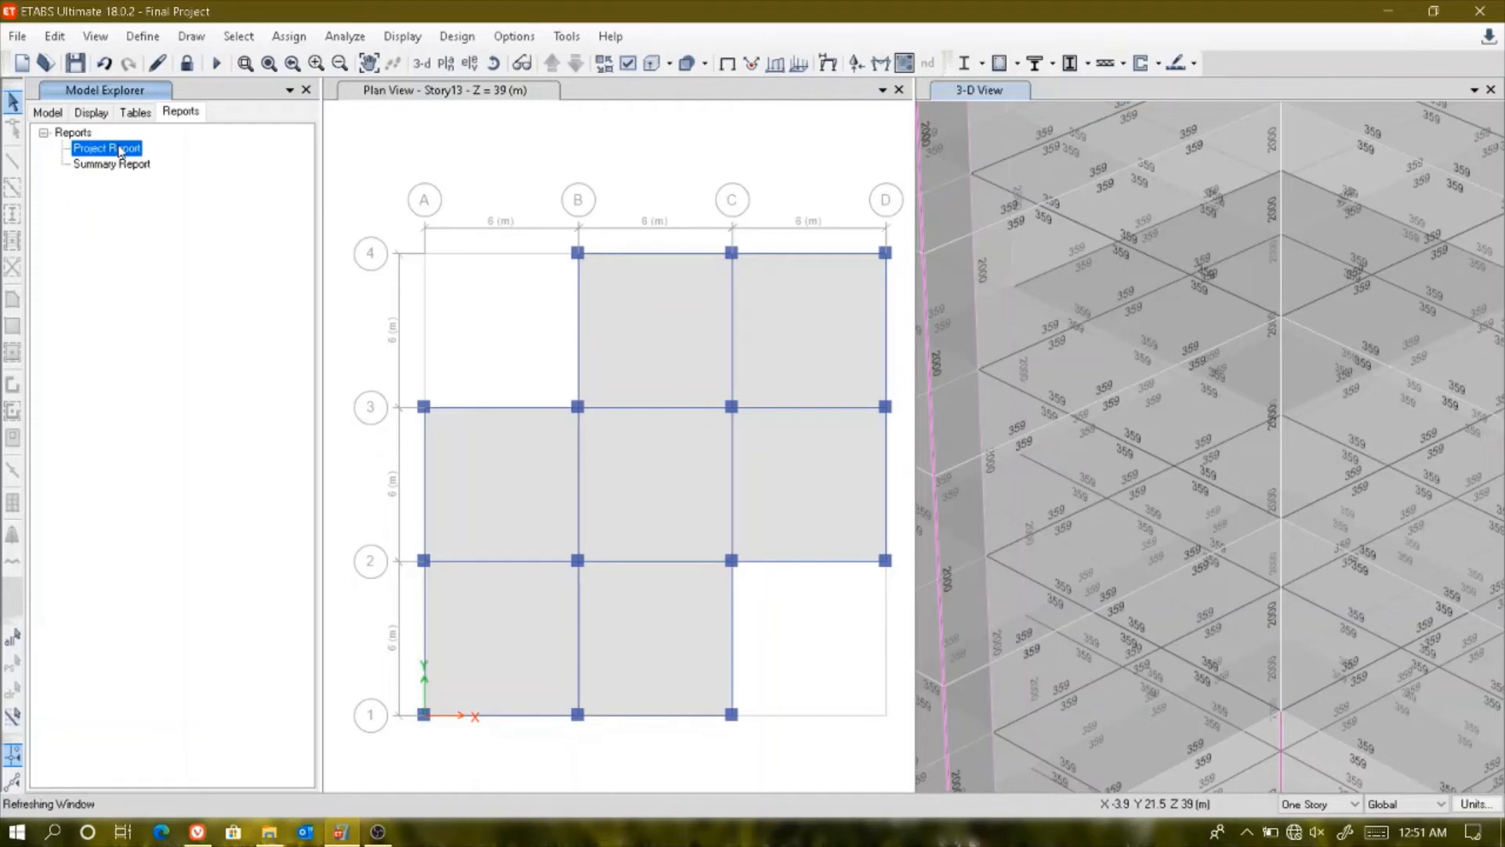
double_click(119, 149)
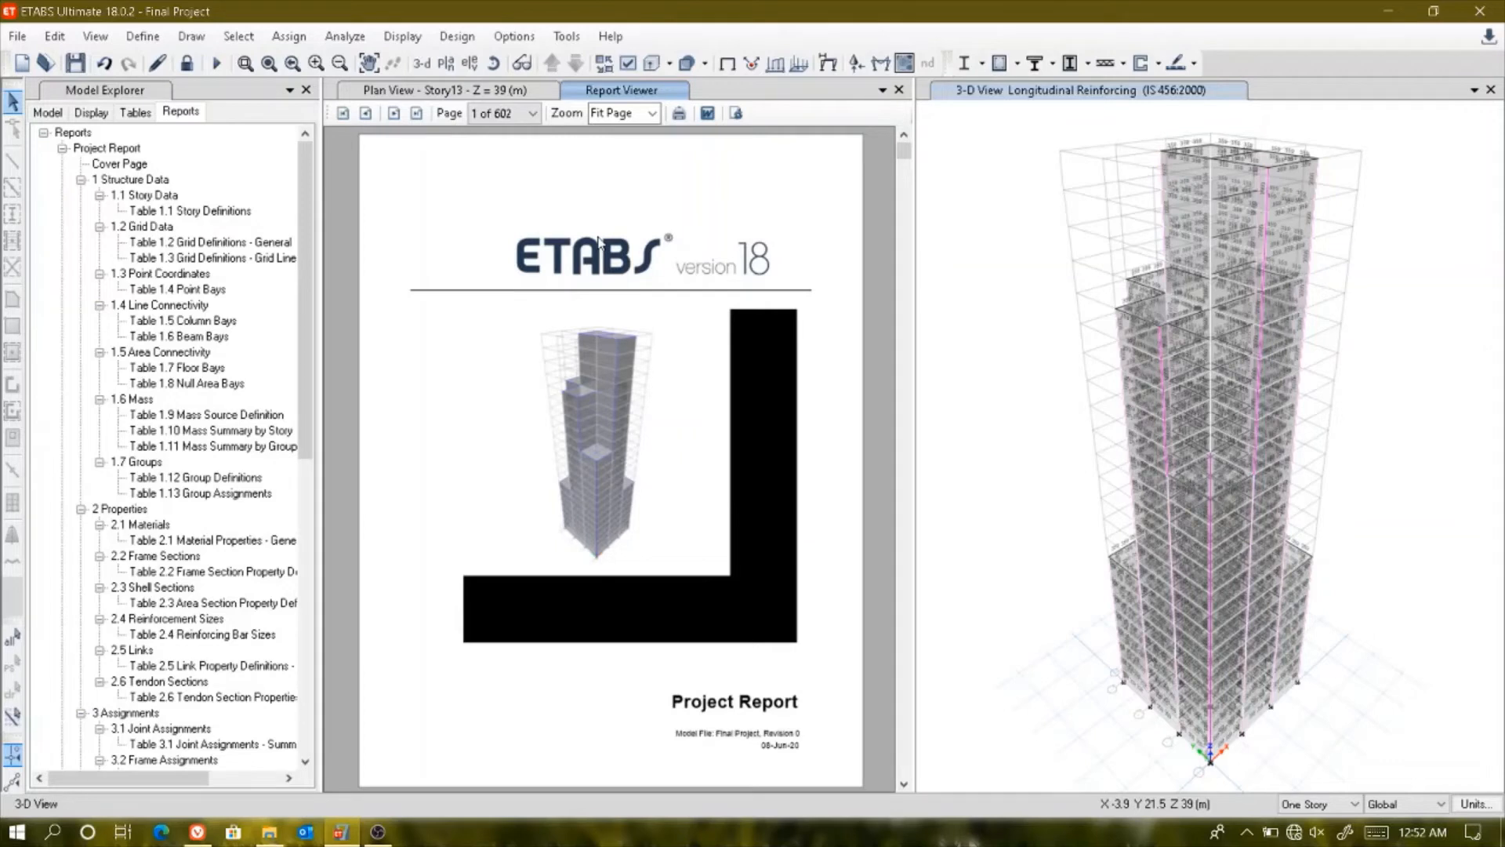
- Examine the Project Report's contents lists and Structure Data chapter, including story, grid, connectivity and mass tables
scroll(599, 242, down, 3)
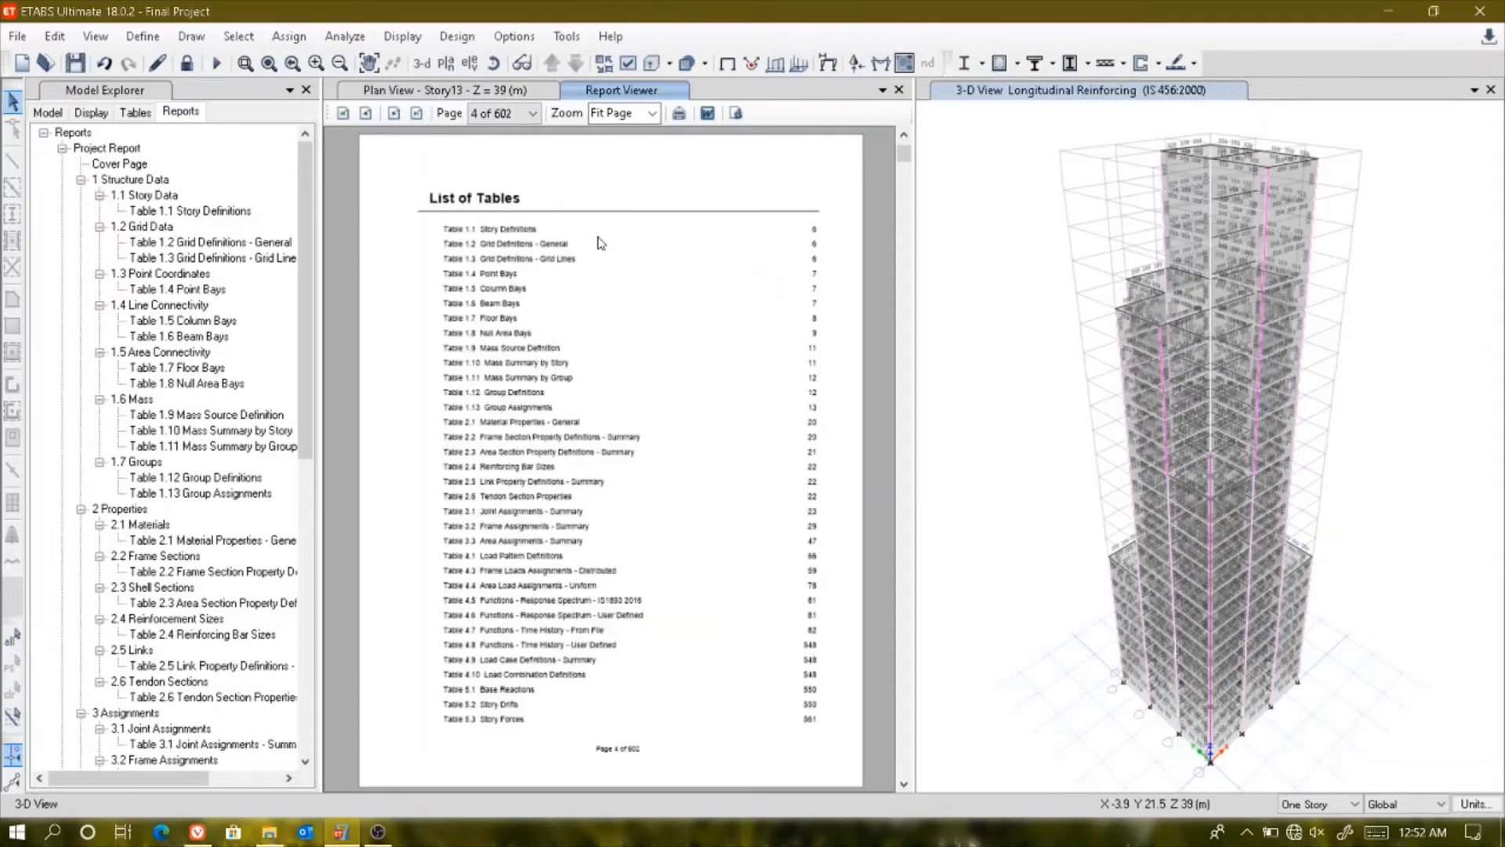
scroll(599, 242, down, 1)
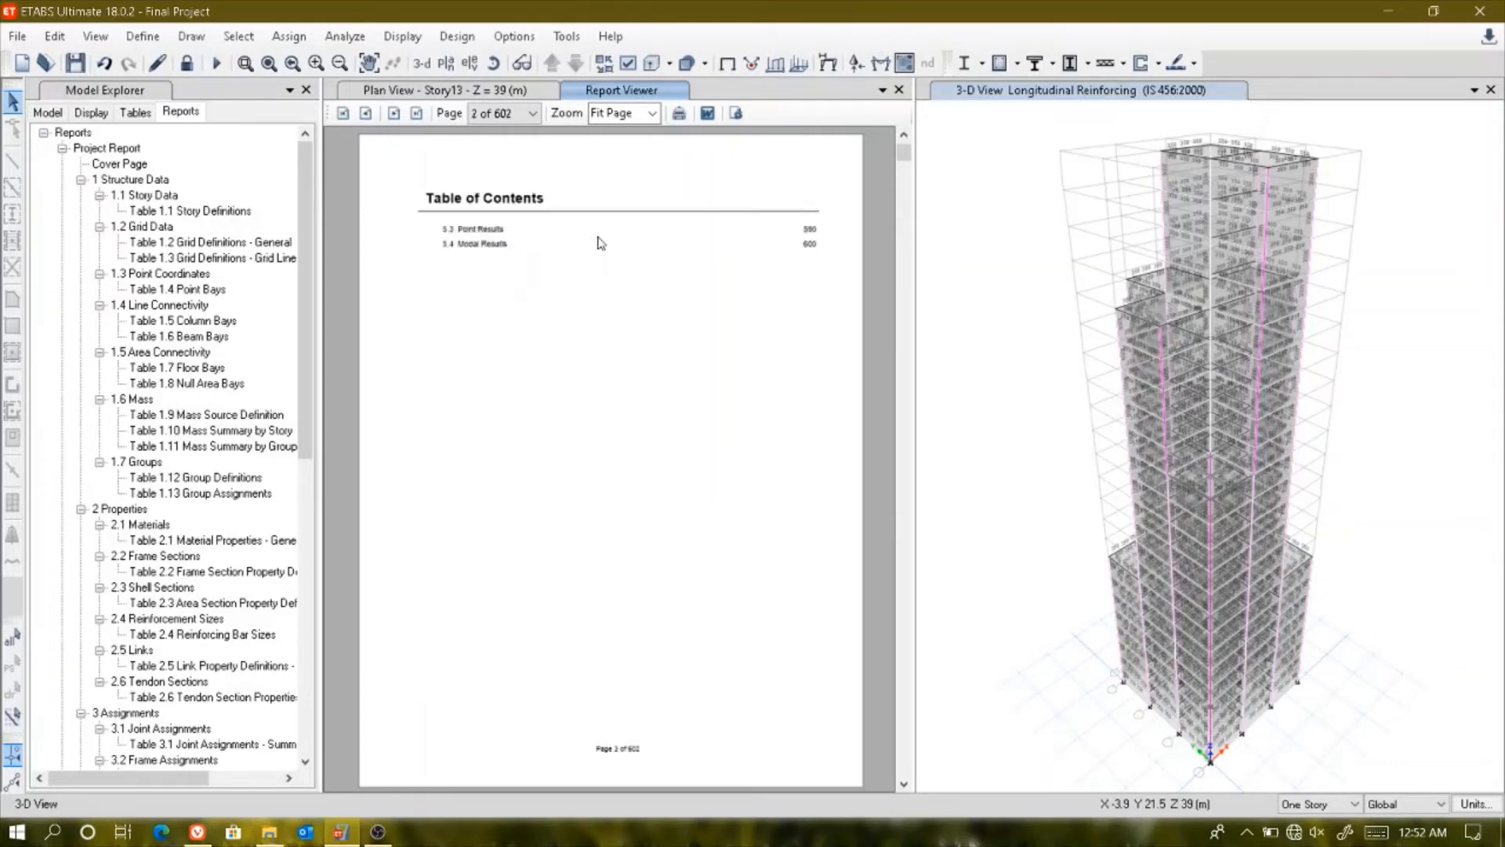
scroll(599, 243, down, 3)
scroll(599, 243, up, 4)
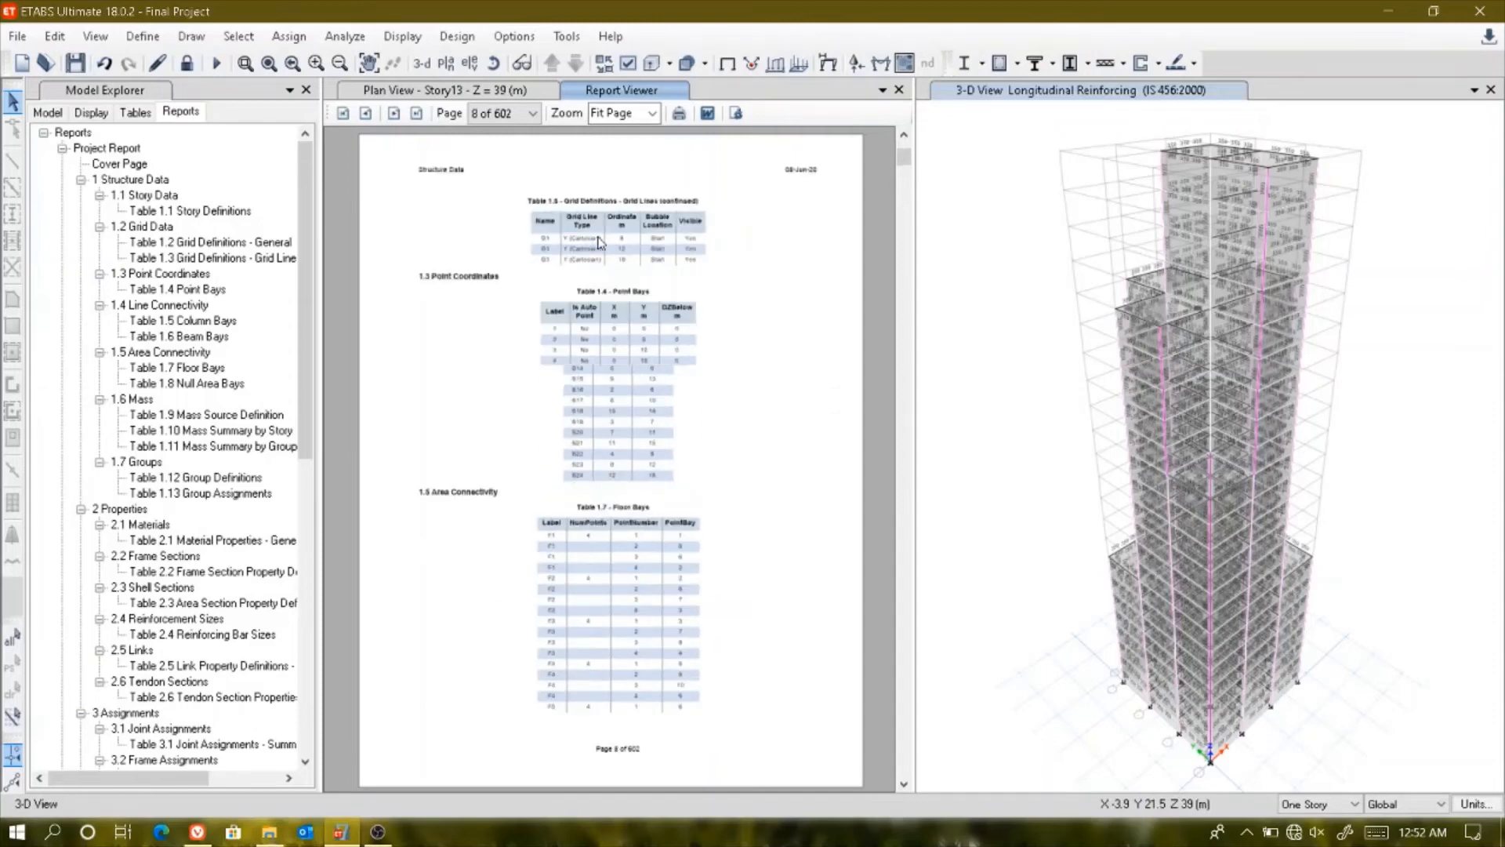
scroll(599, 243, down, 1)
scroll(601, 242, down, 1)
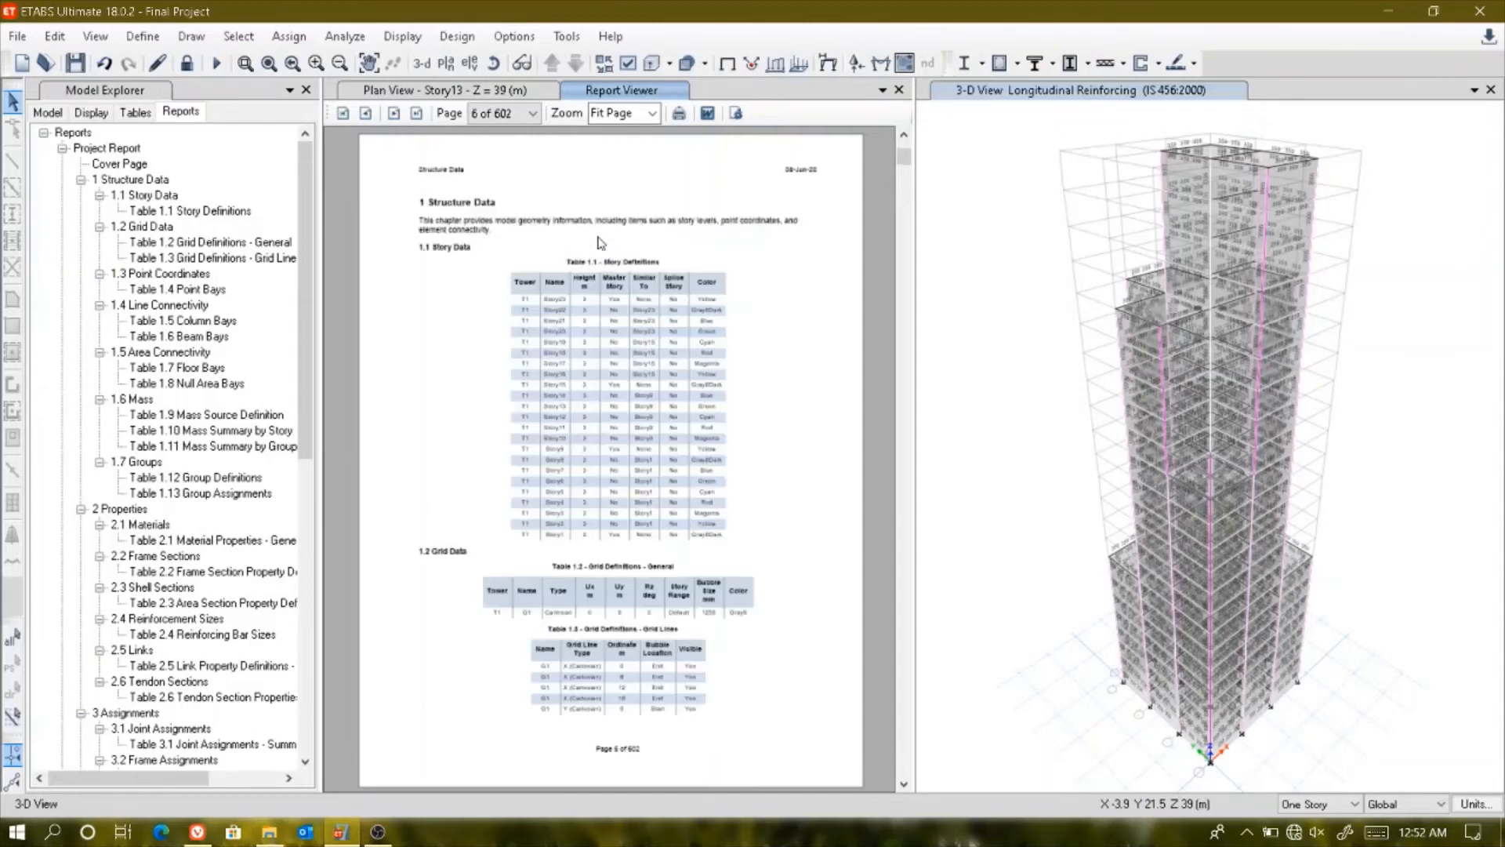
scroll(601, 242, down, 5)
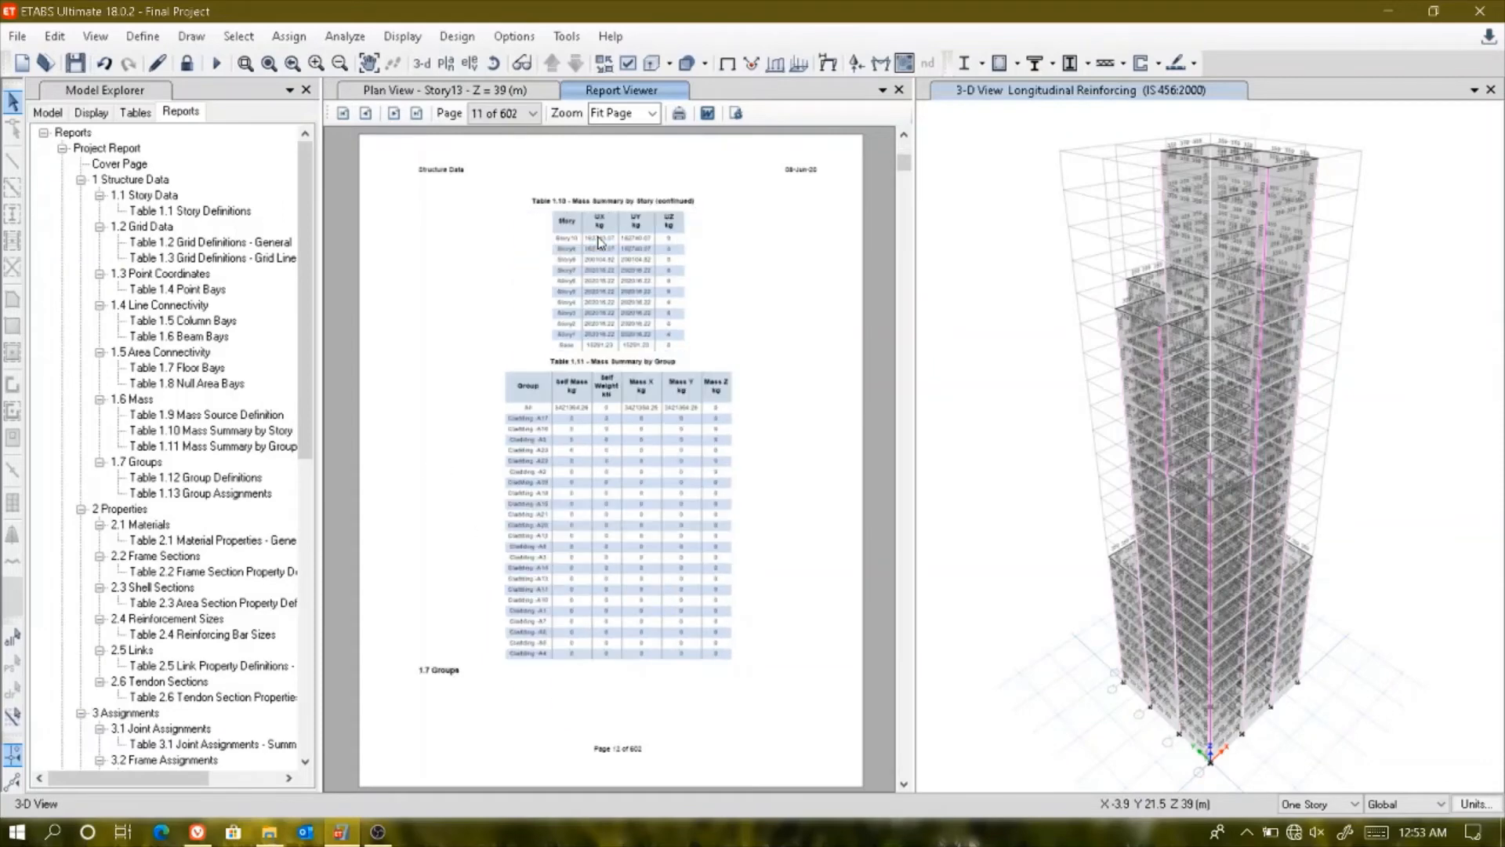
- Examine the report's material and frame section properties and its joint and frame assignment tables, and close the report
scroll(601, 242, down, 8)
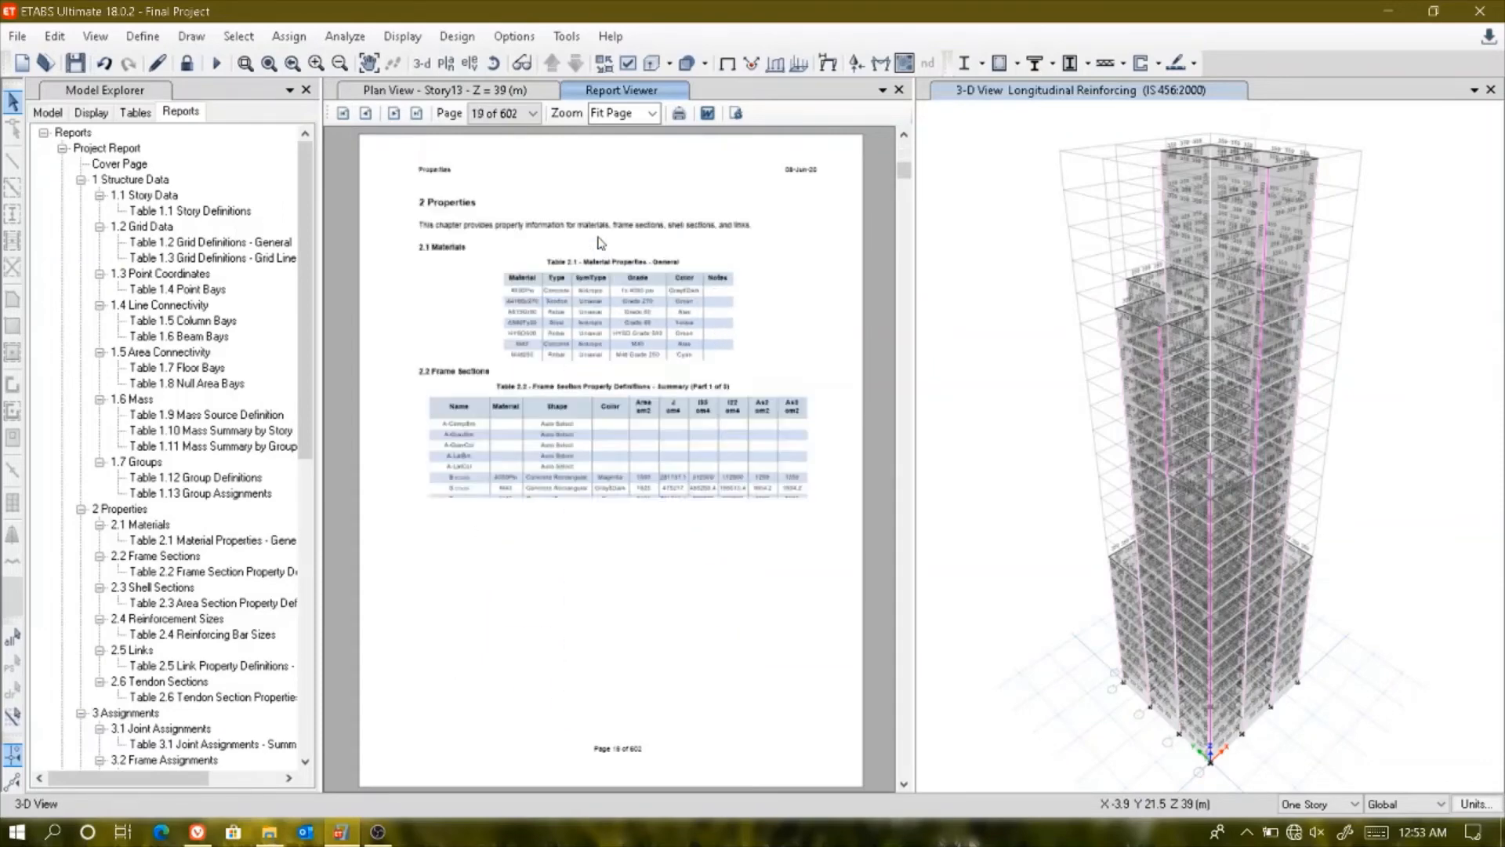
scroll(601, 242, down, 1)
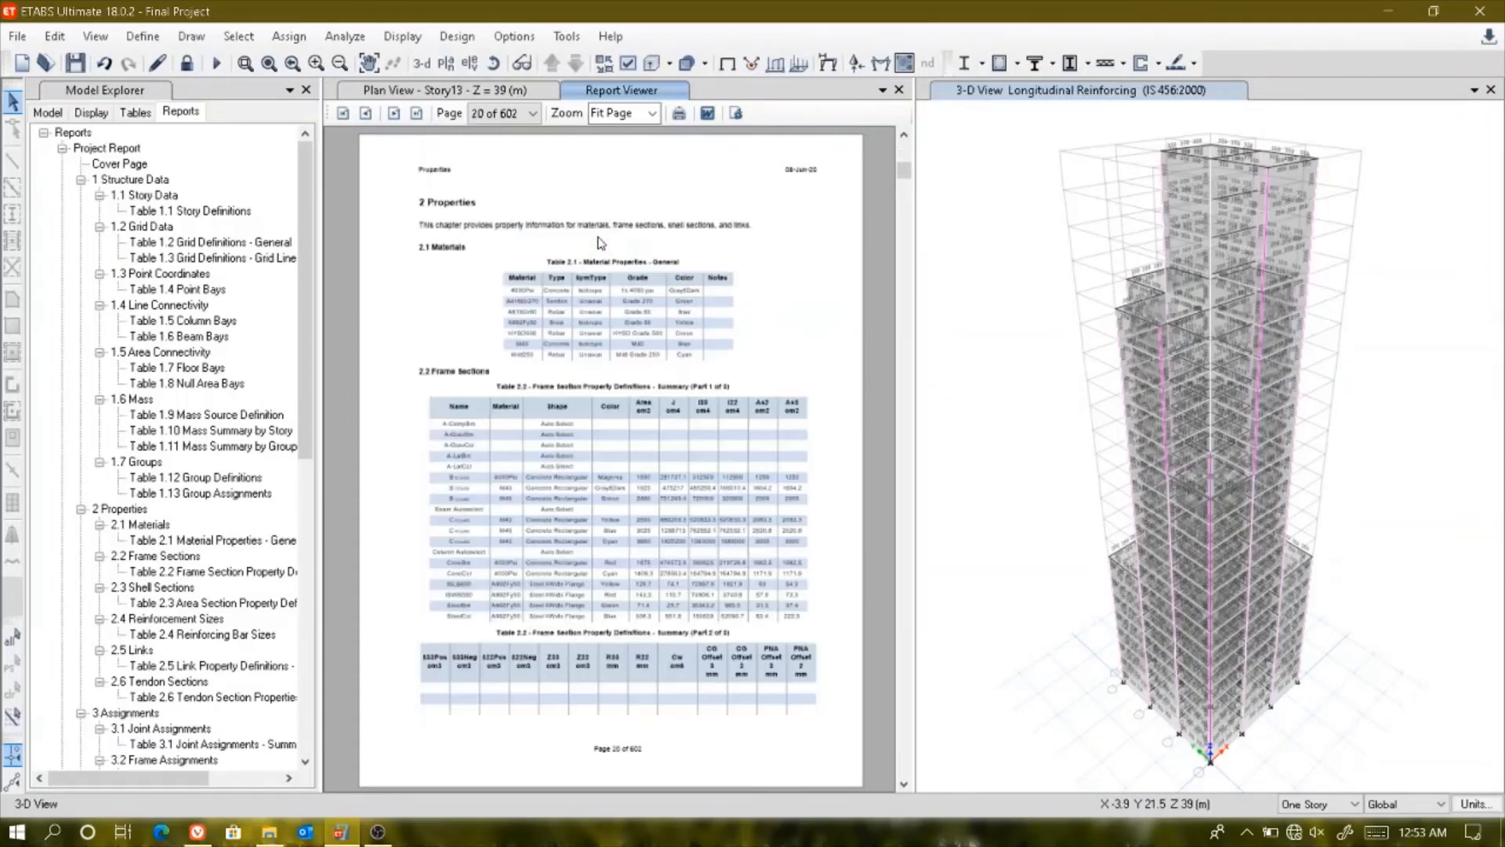
scroll(601, 243, down, 4)
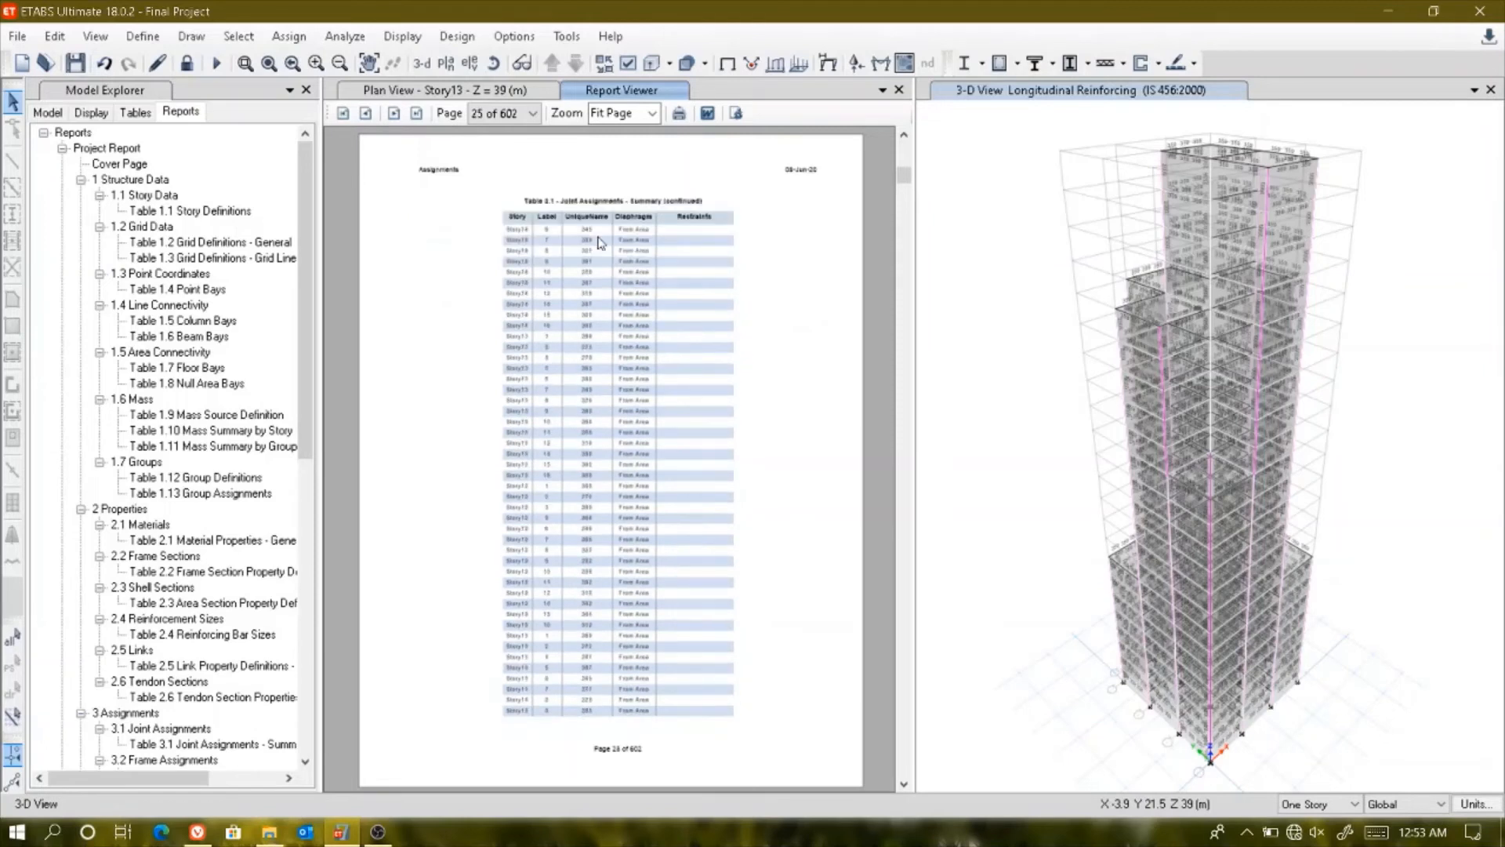
scroll(601, 242, down, 5)
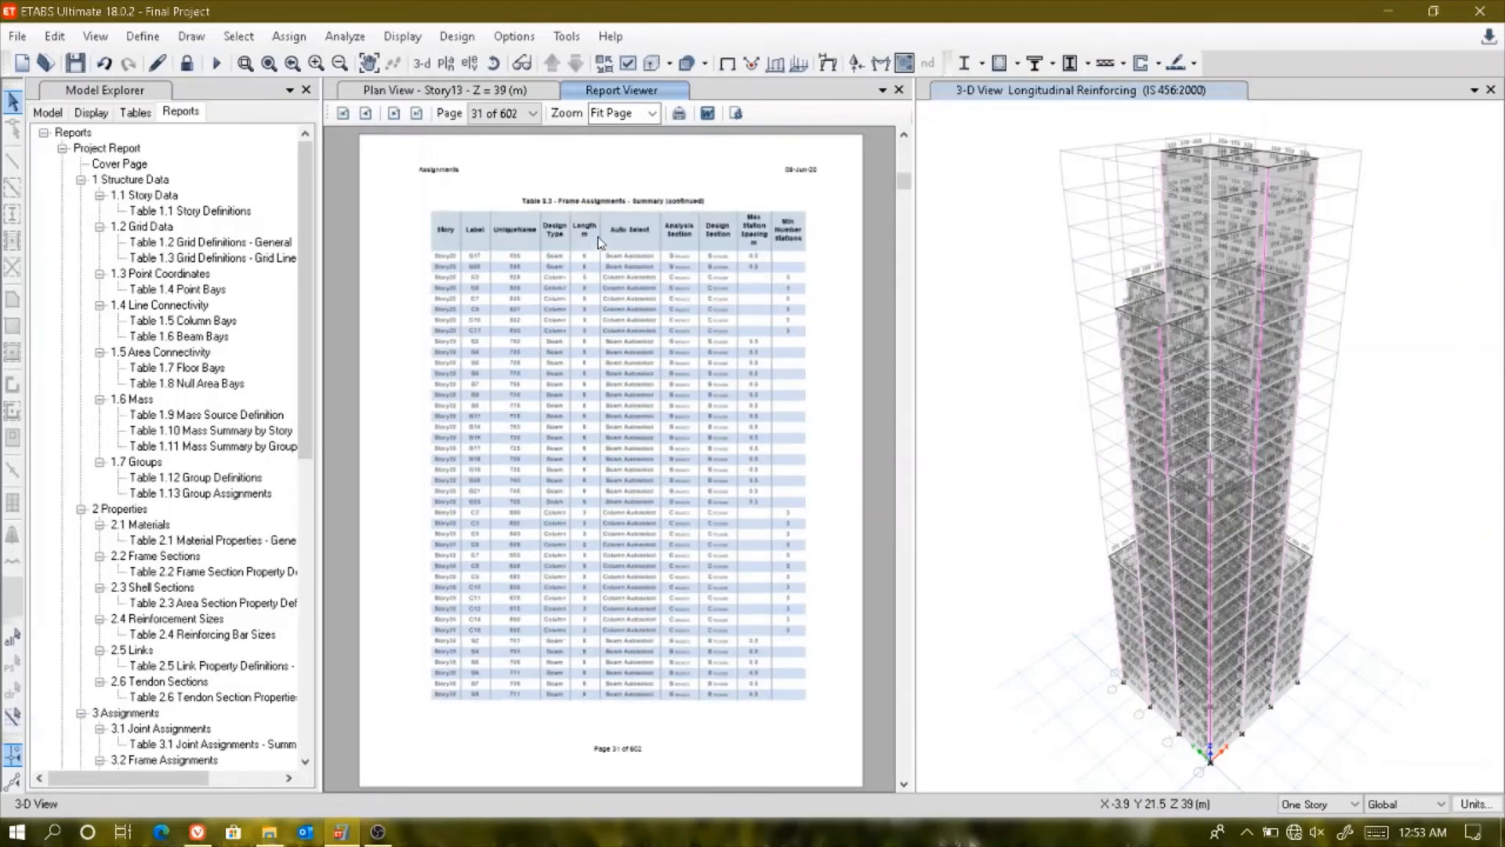
scroll(601, 242, down, 5)
scroll(601, 242, down, 6)
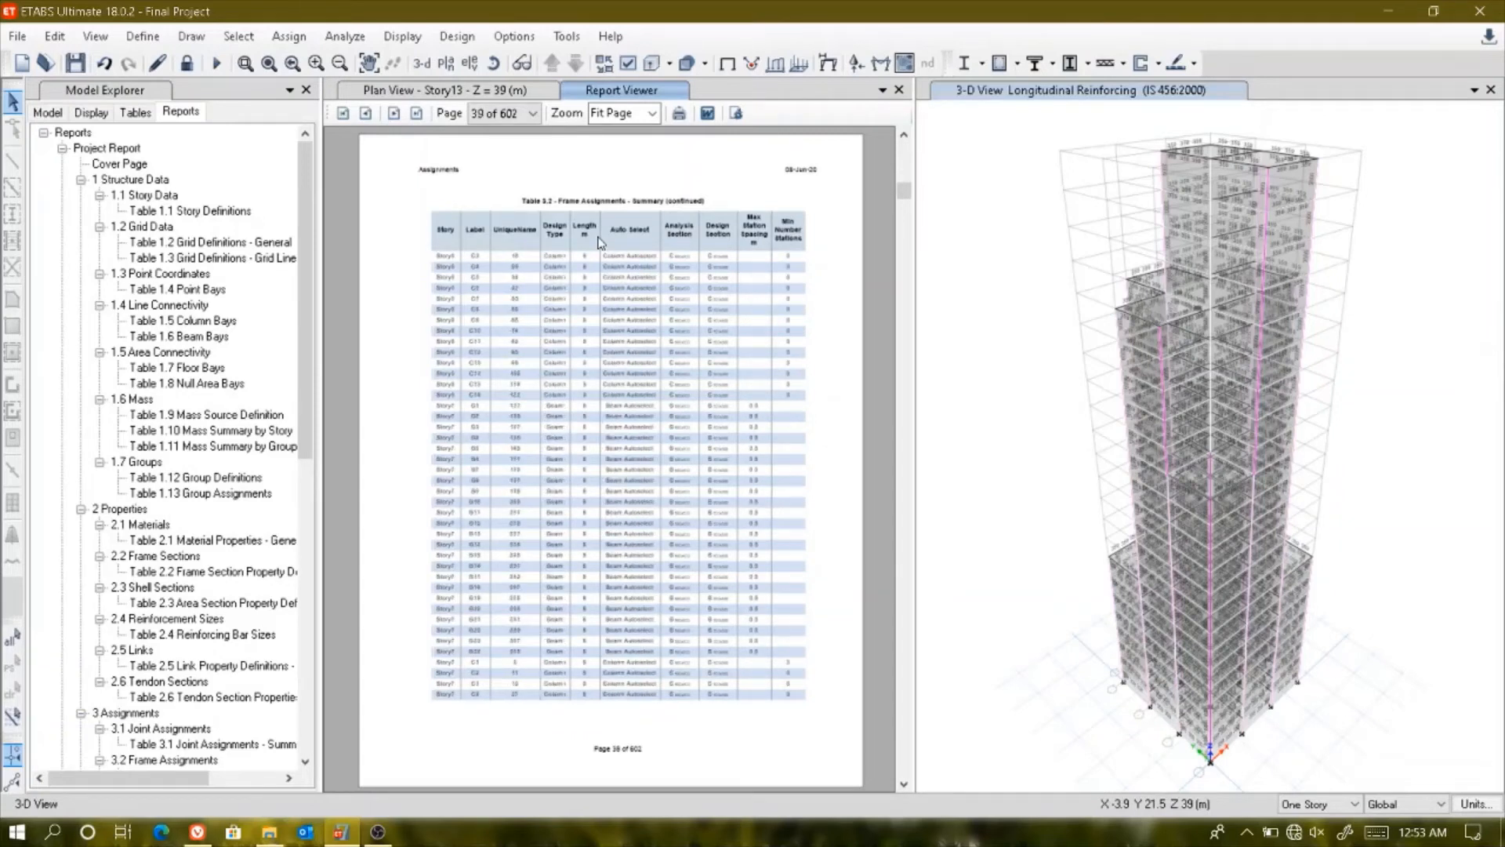
click(898, 89)
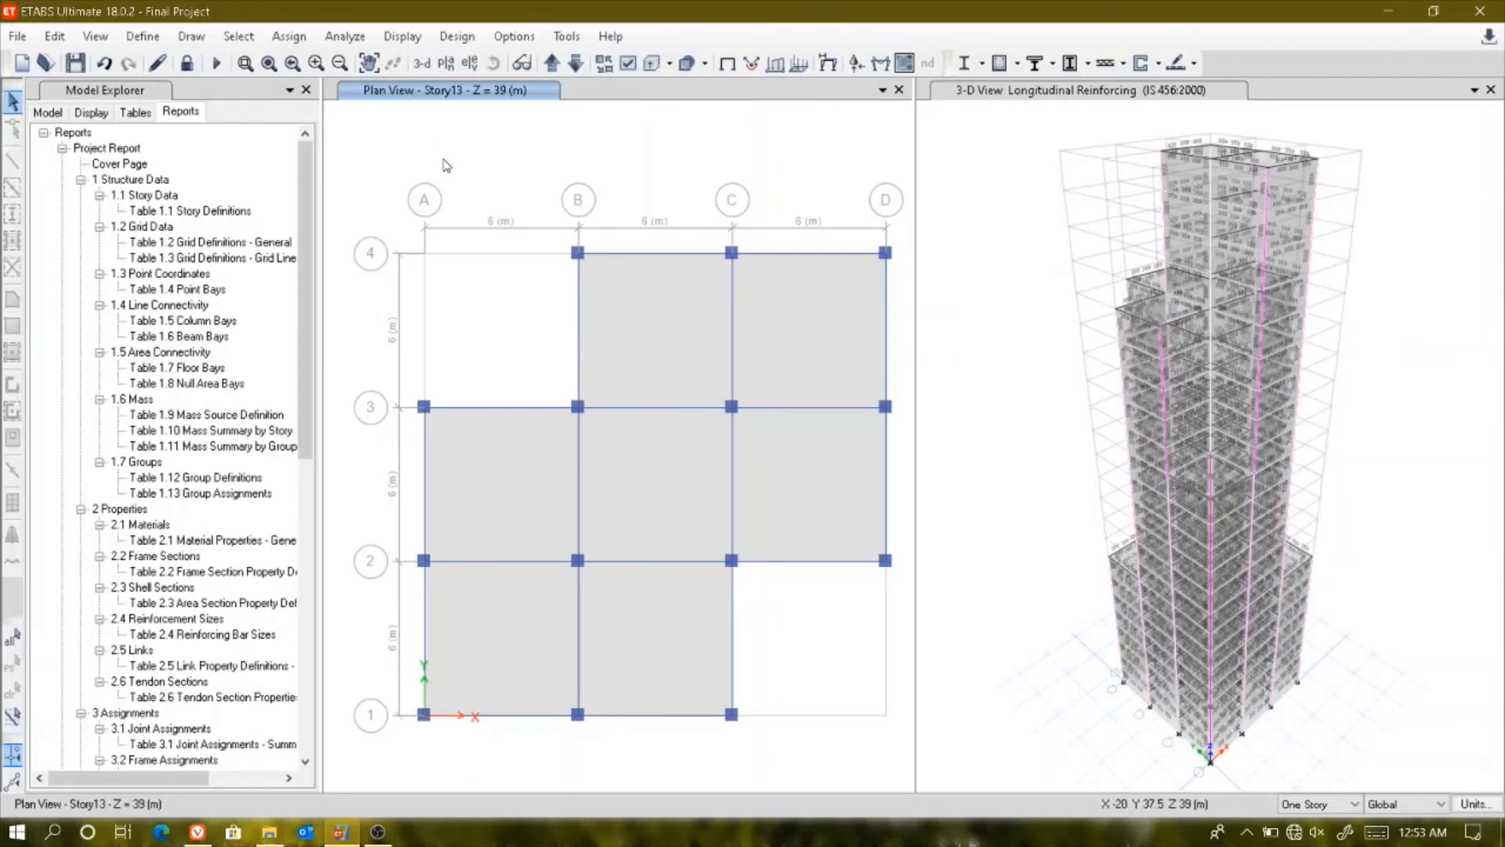
- Unlock the model, accepting deletion of the analysis results, and open the list of defined time history functions
click(189, 64)
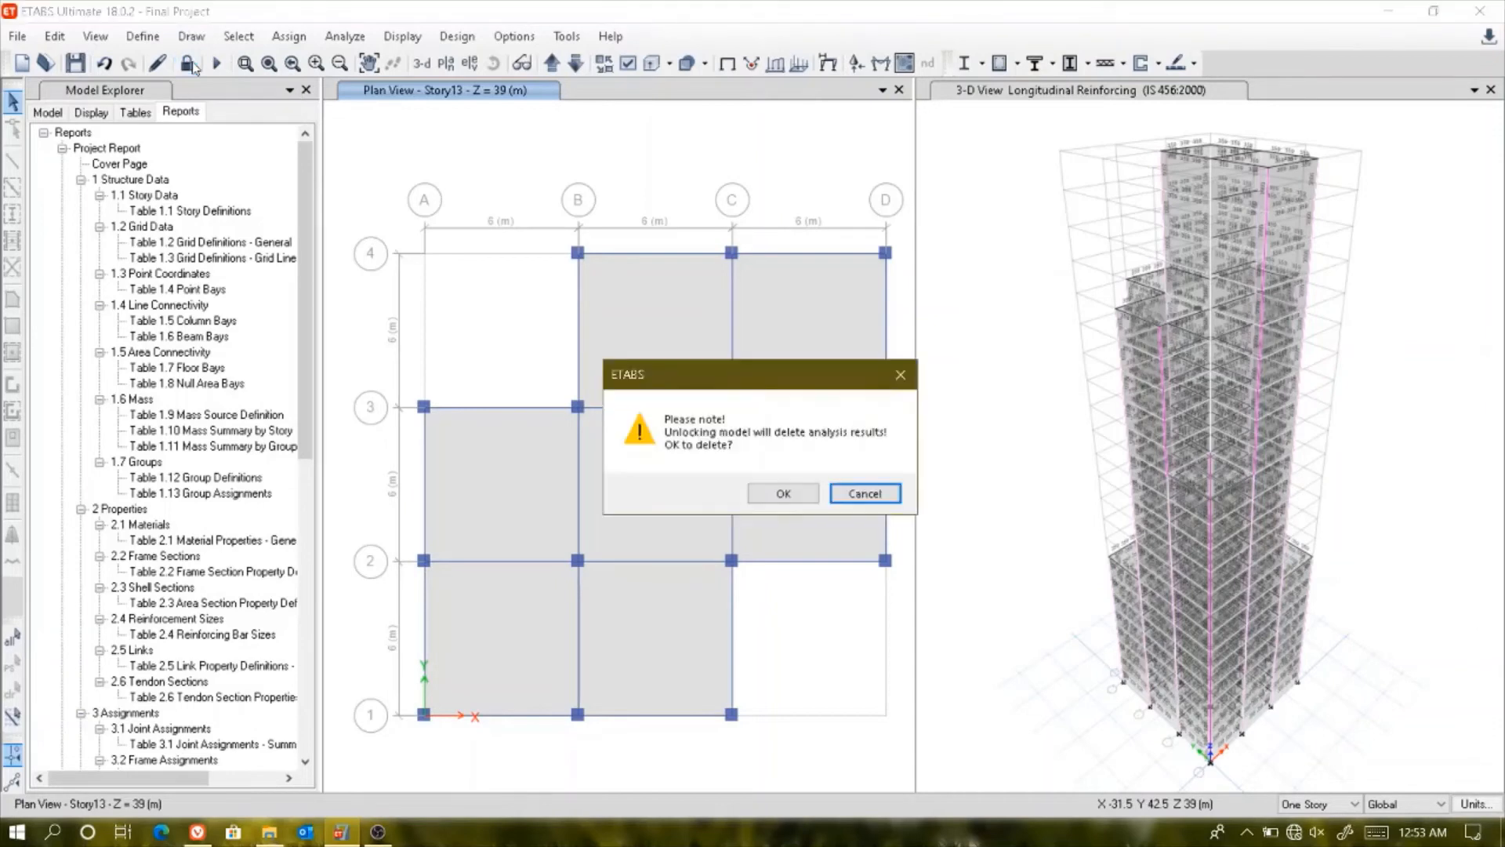
click(764, 492)
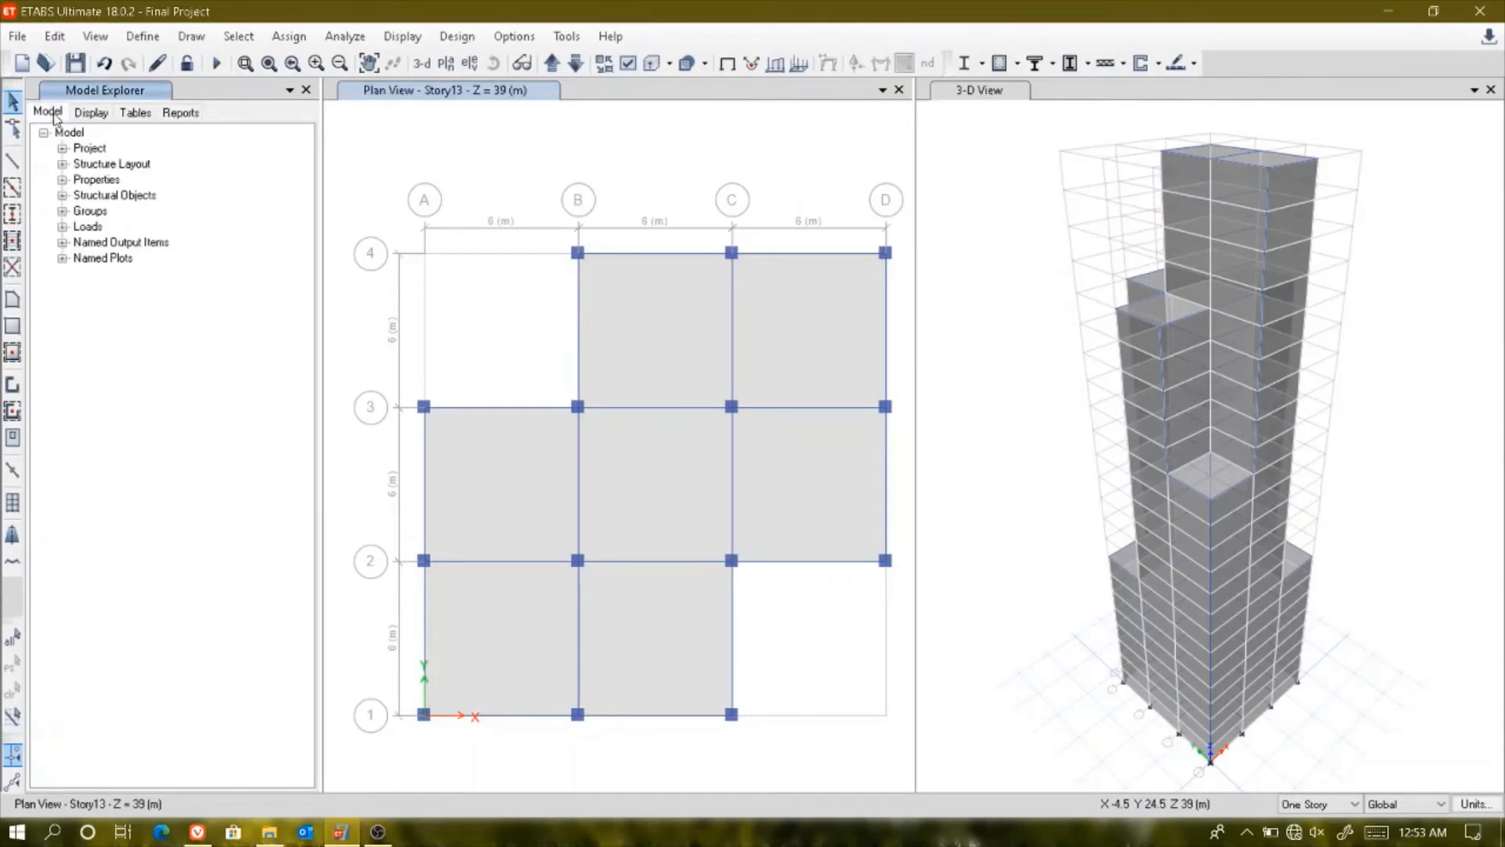
click(141, 36)
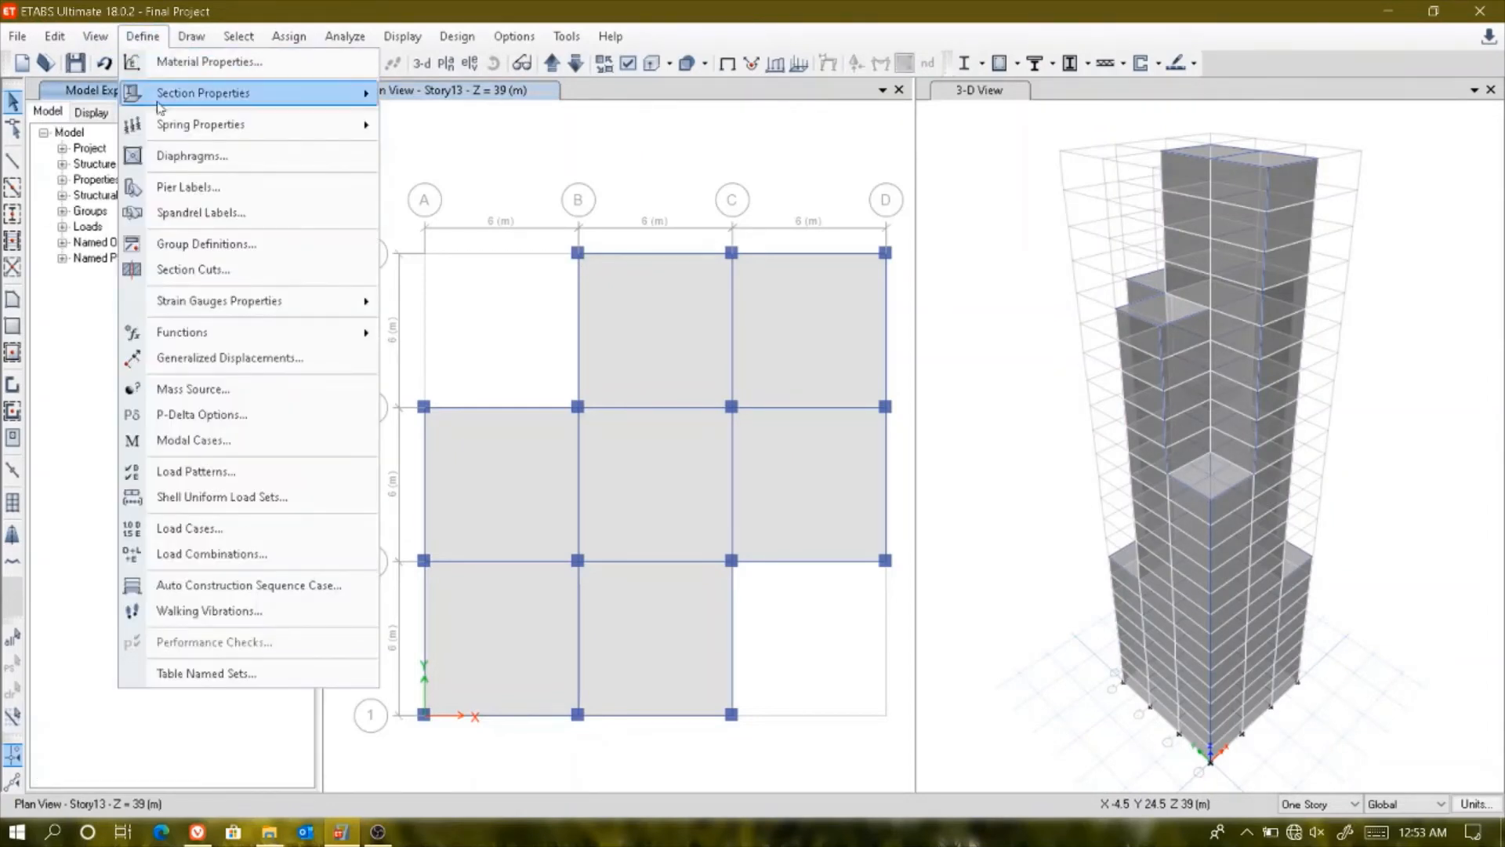
mouse_move(215, 339)
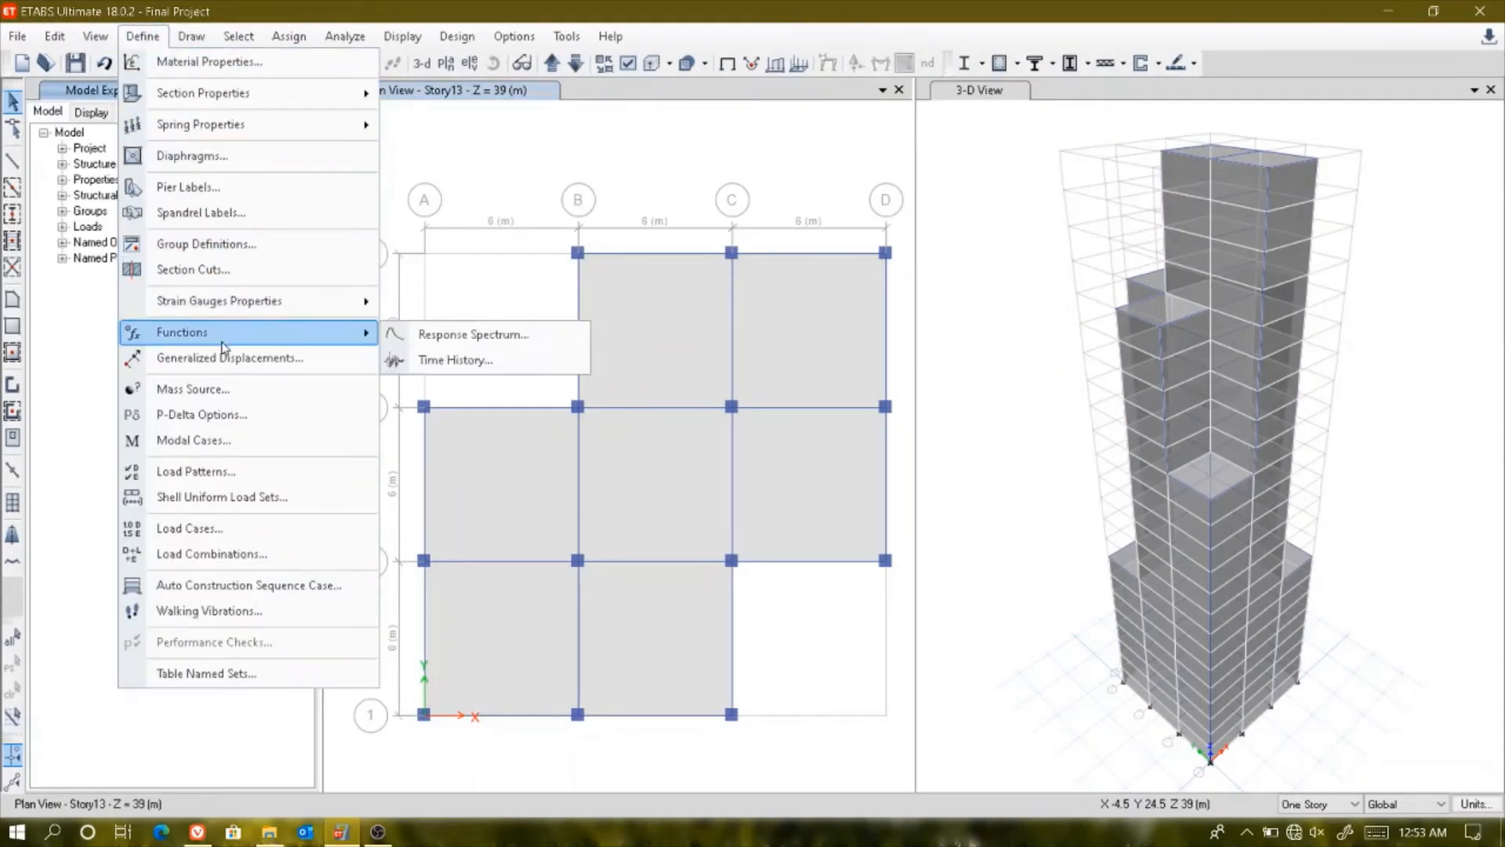
click(463, 362)
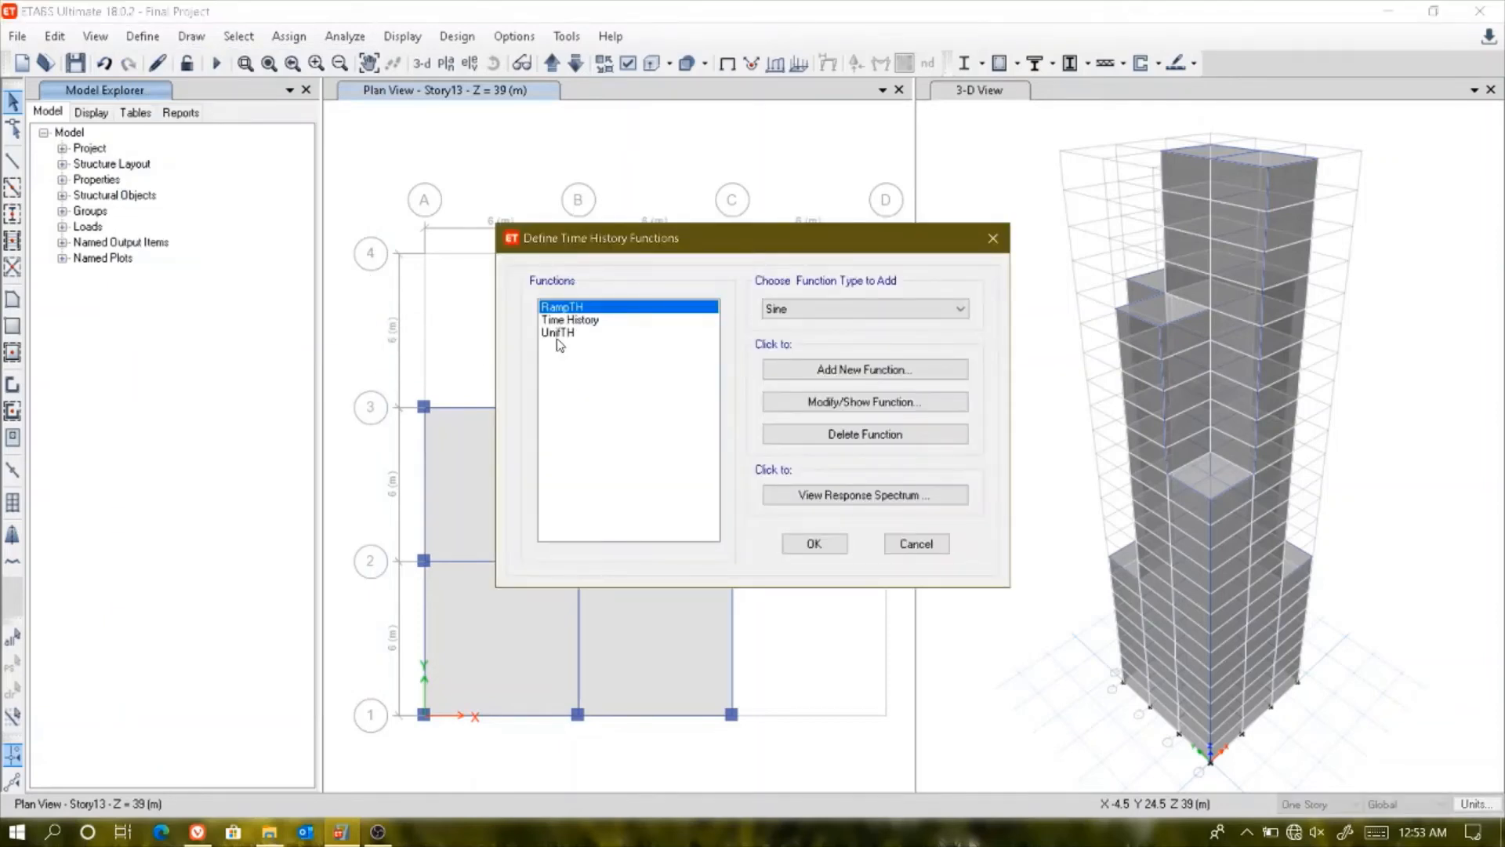
- Open the definition of the function named Time History and view its source data file
click(628, 321)
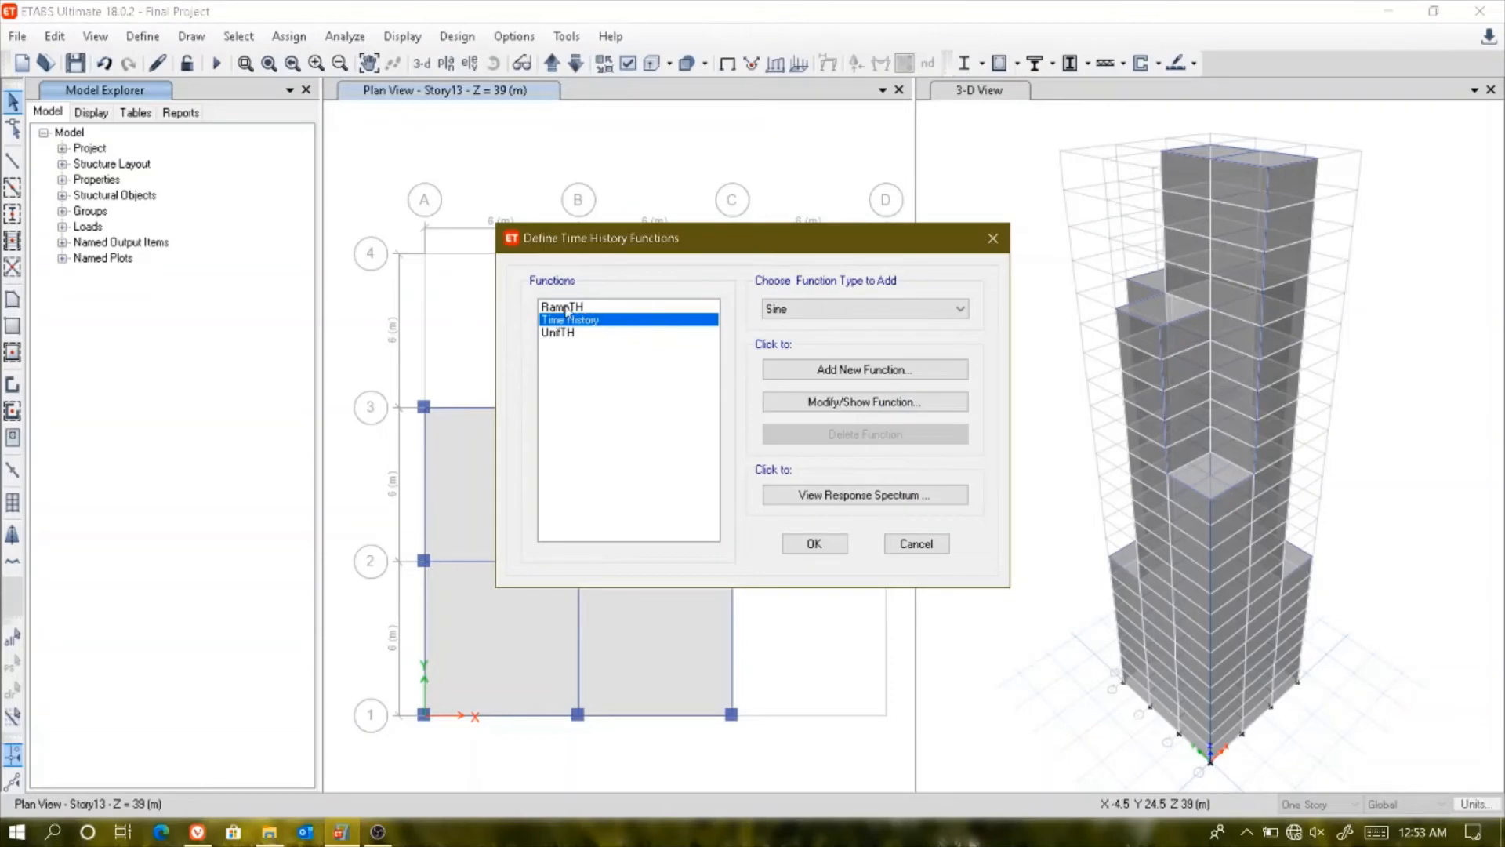
click(807, 401)
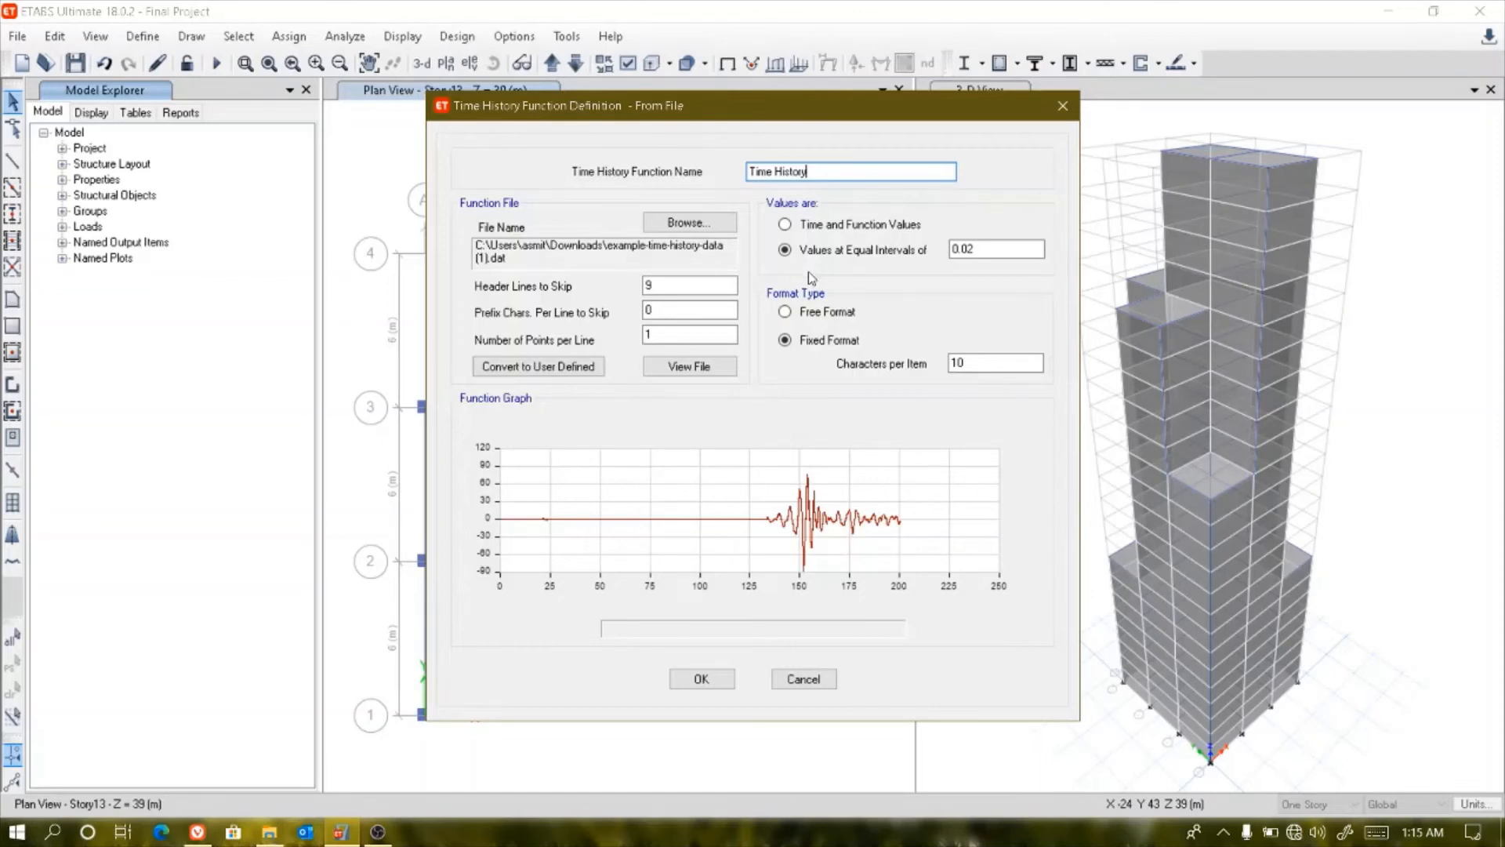
click(727, 371)
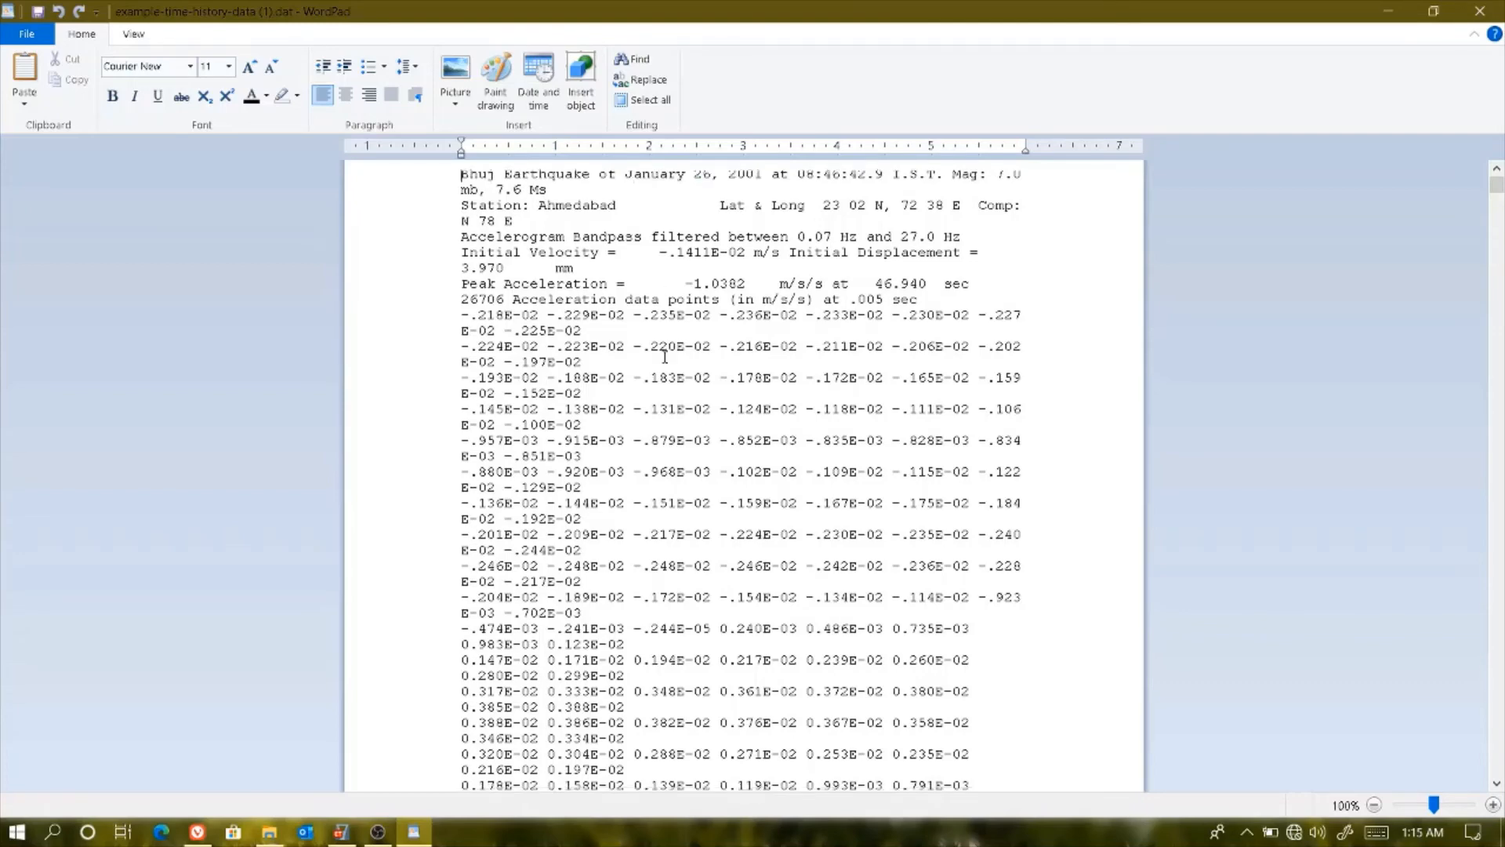
- Review the Bhuj earthquake acceleration records, close the file, and check the Time History function's header lines to skip before closing its definition
scroll(663, 353, down, 15)
scroll(669, 414, down, 15)
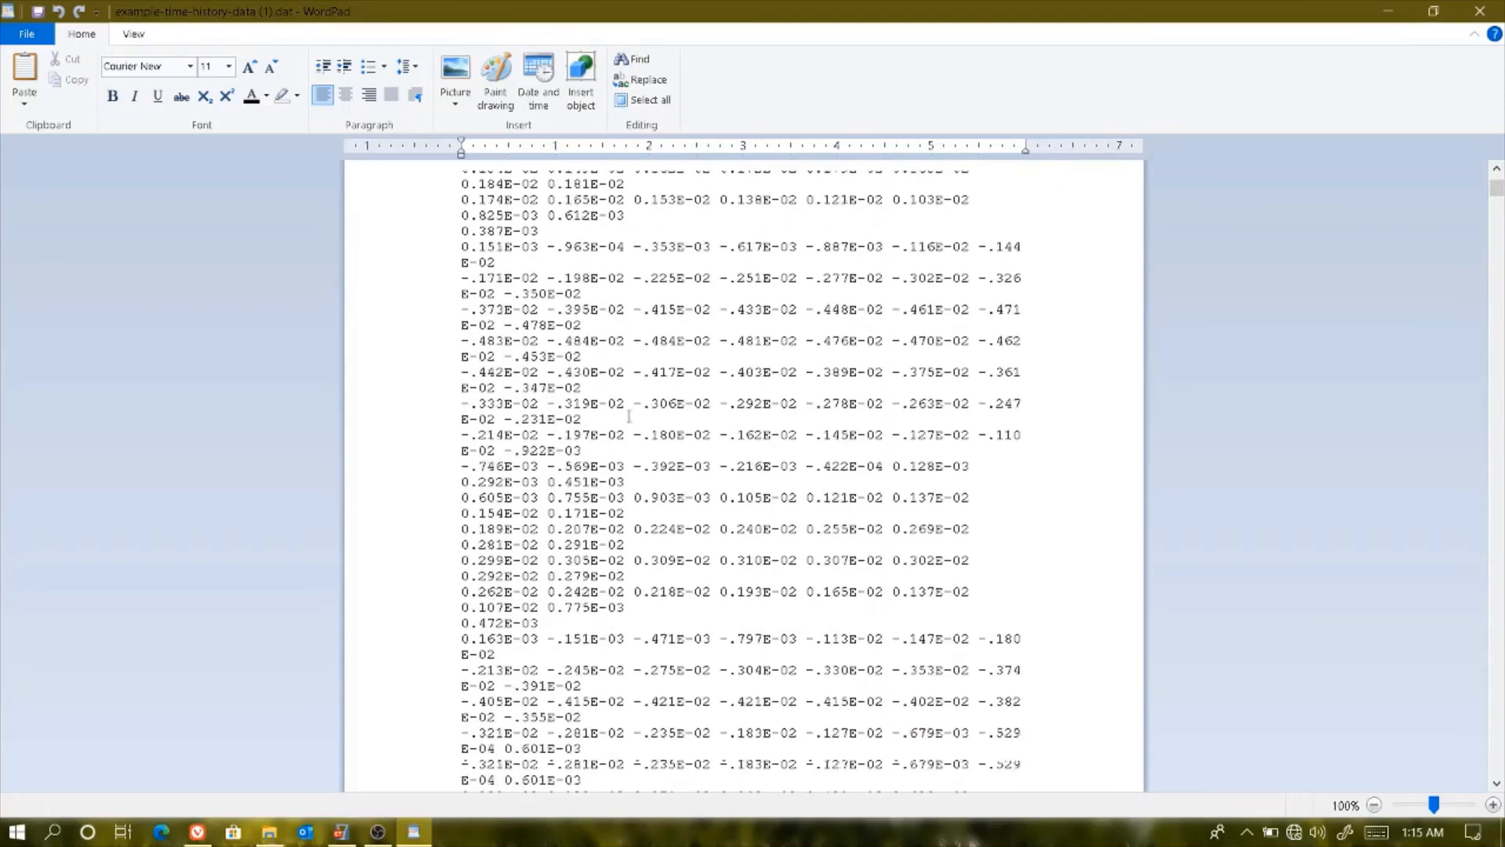
click(1479, 11)
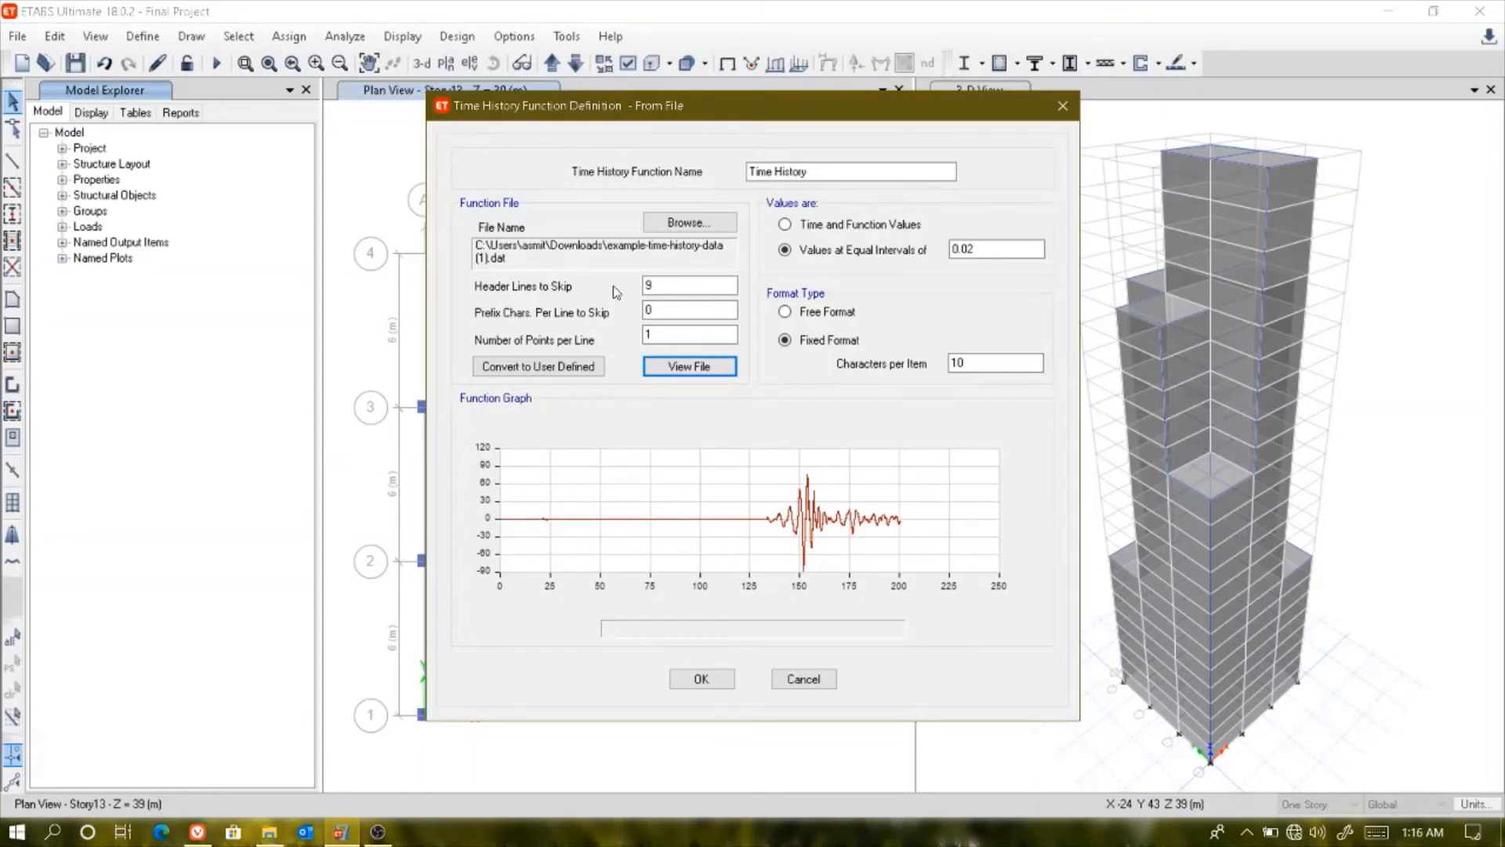
double_click(691, 286)
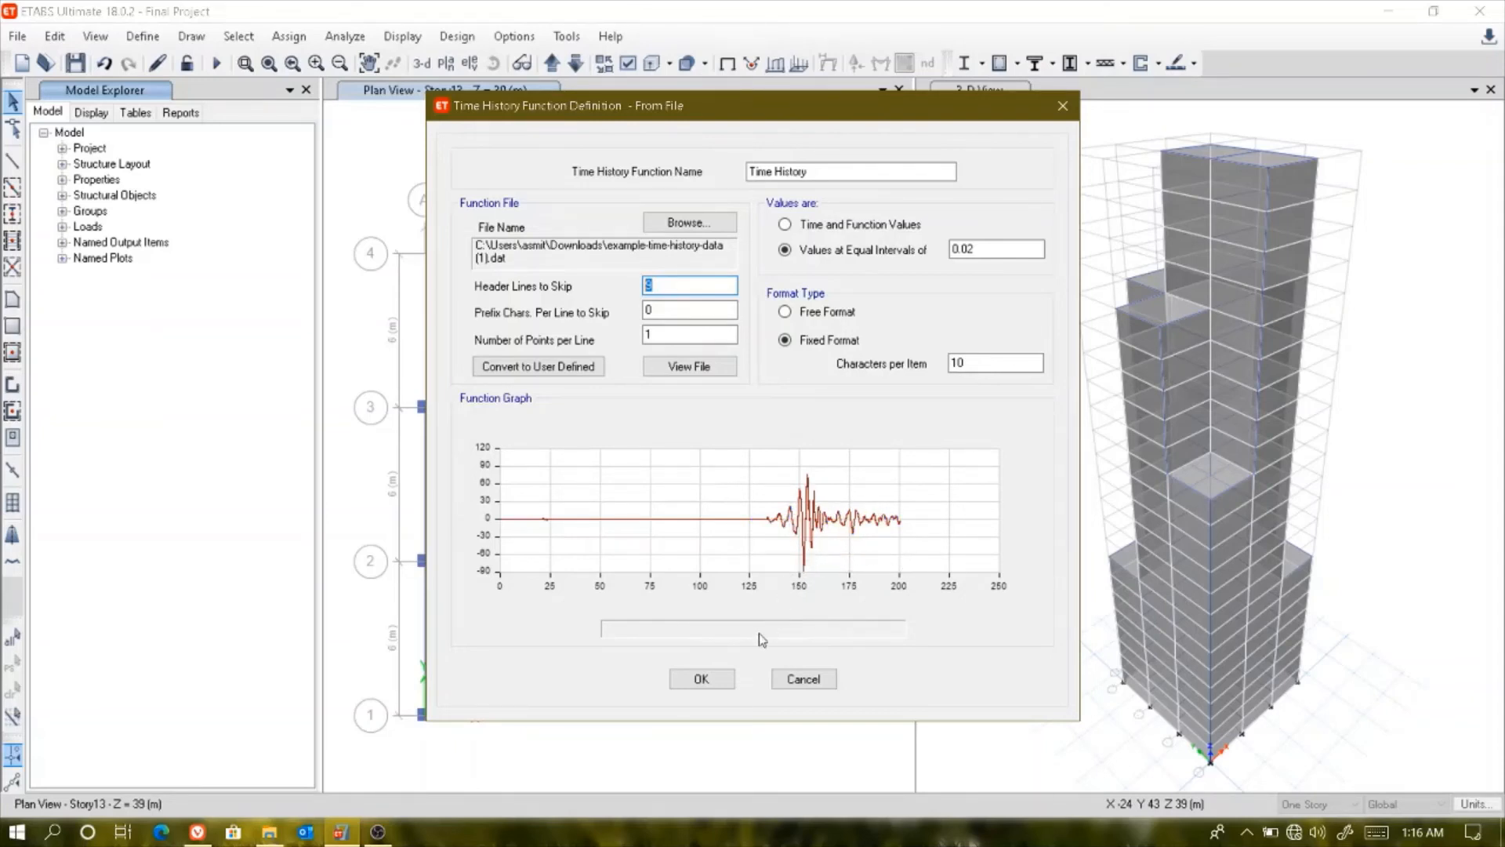
click(728, 679)
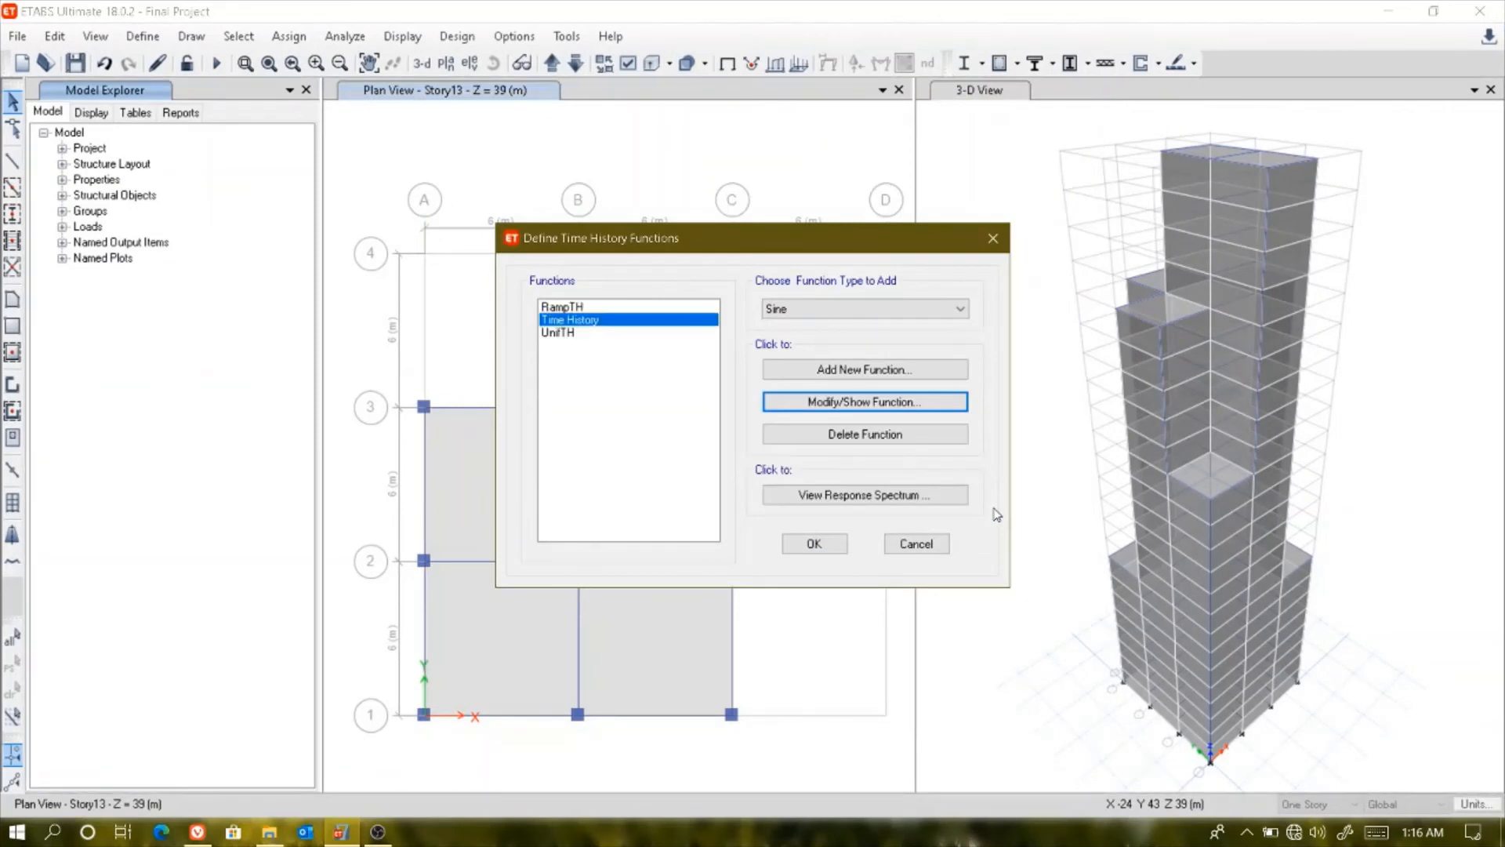
click(899, 541)
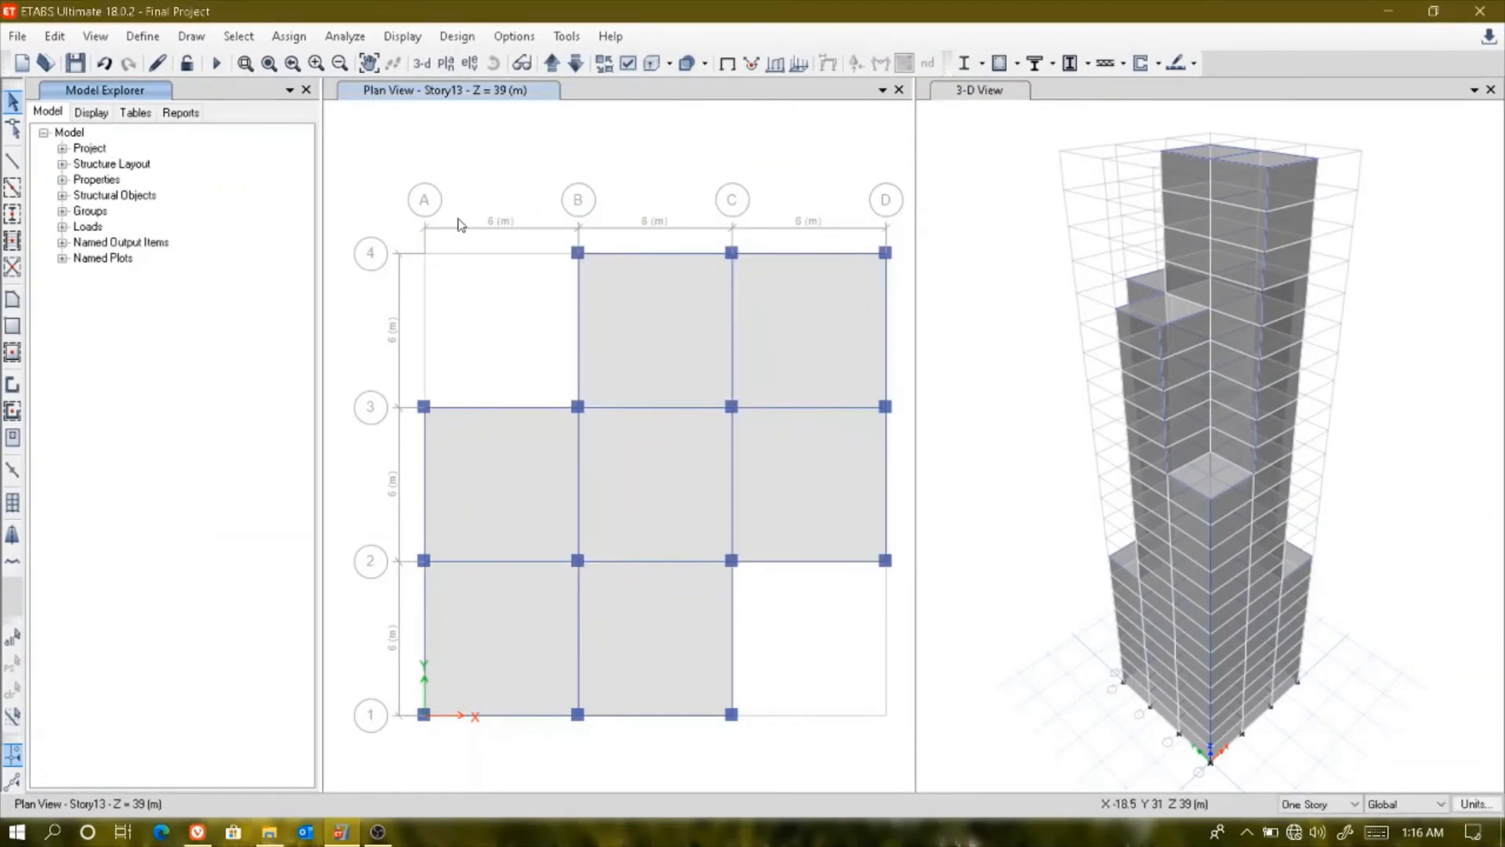
- Review the IS 1893:2016 lateral load settings of the Seismic load pattern and close the load pattern definitions
click(143, 36)
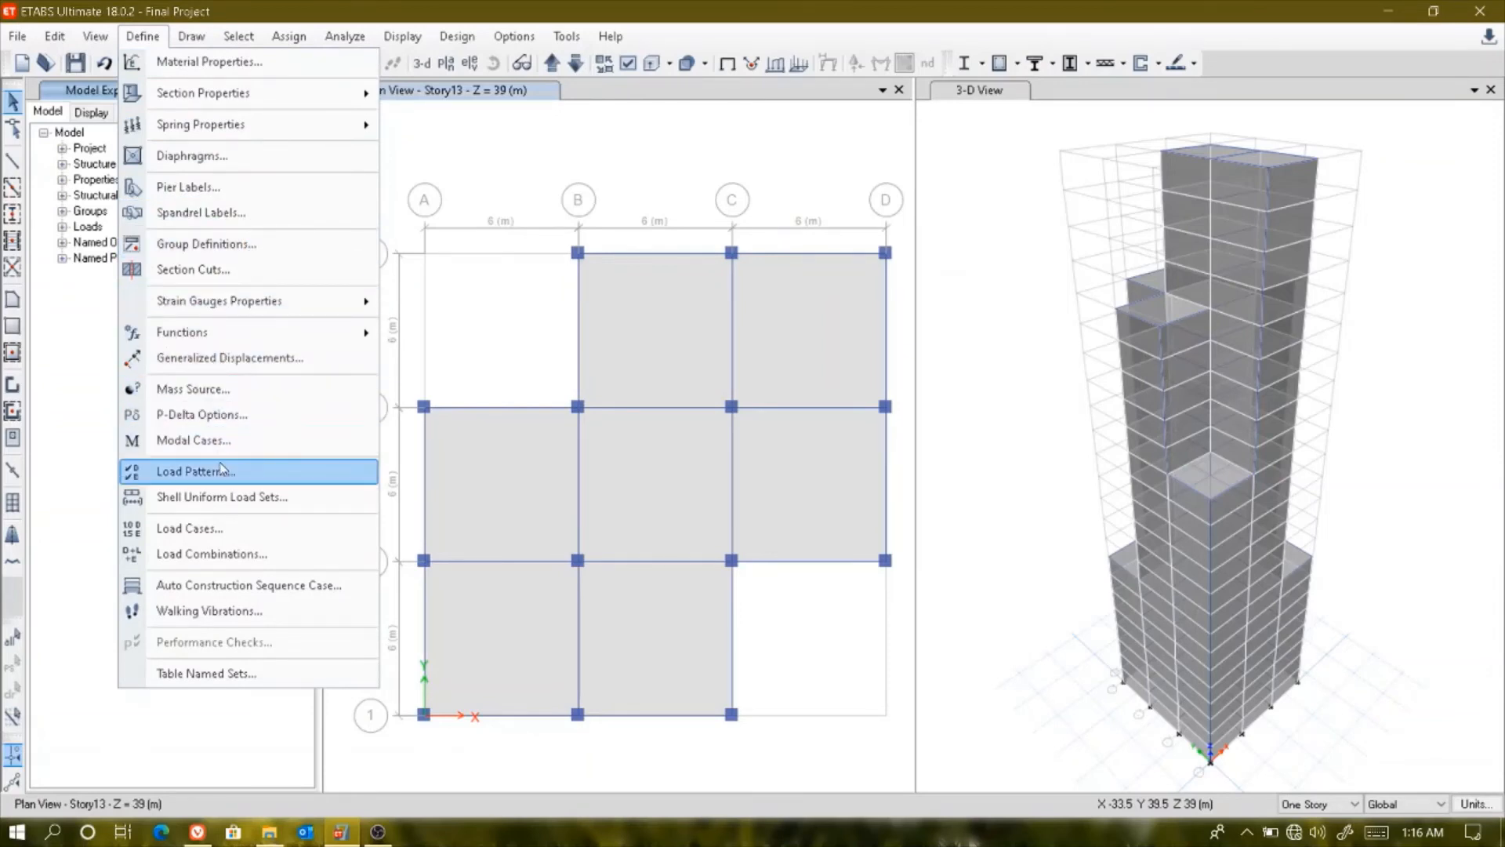
click(222, 470)
click(411, 399)
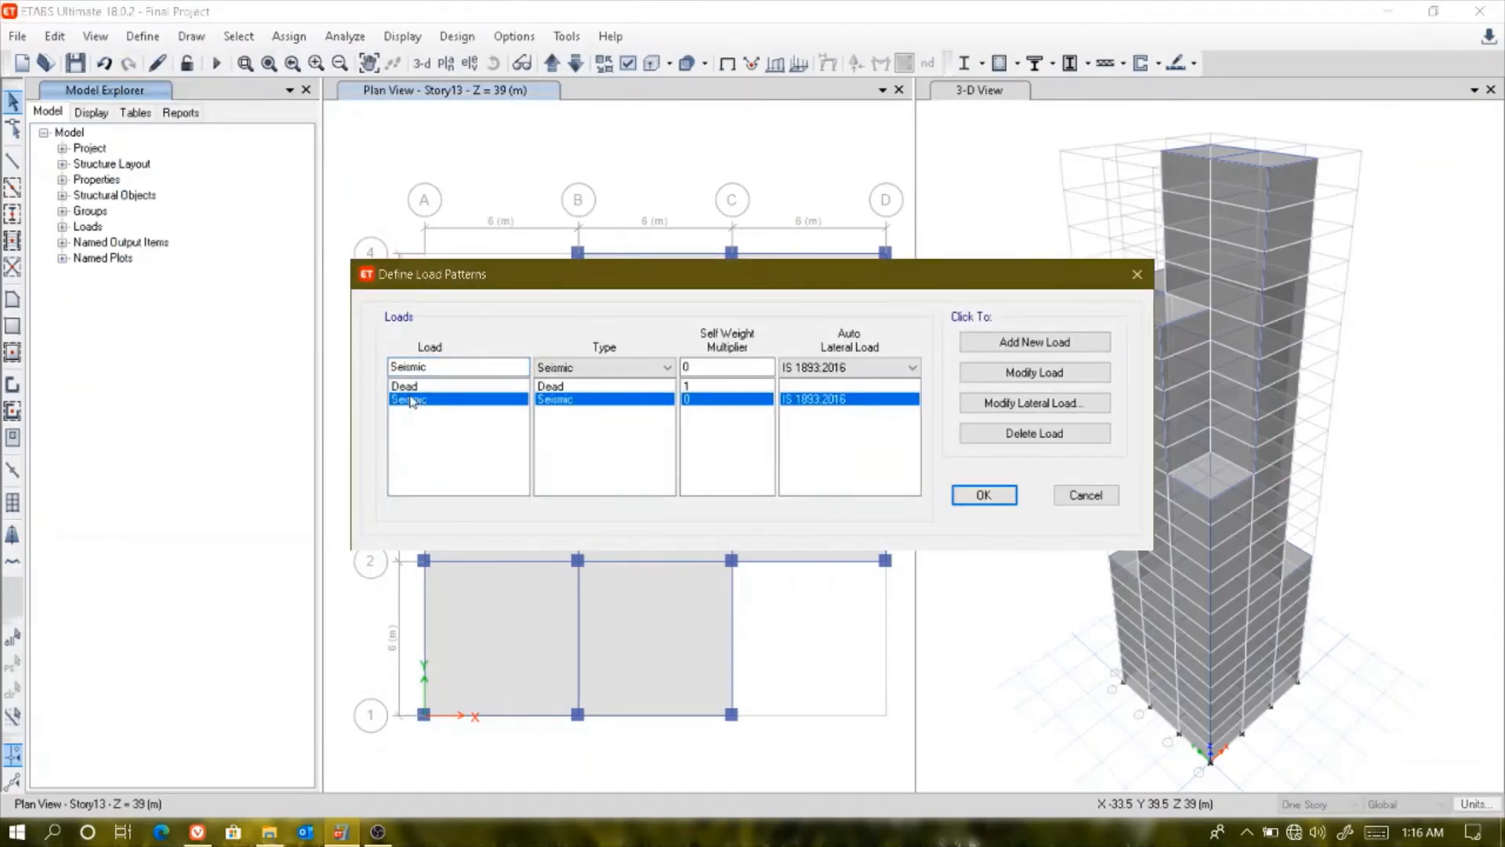
click(1012, 403)
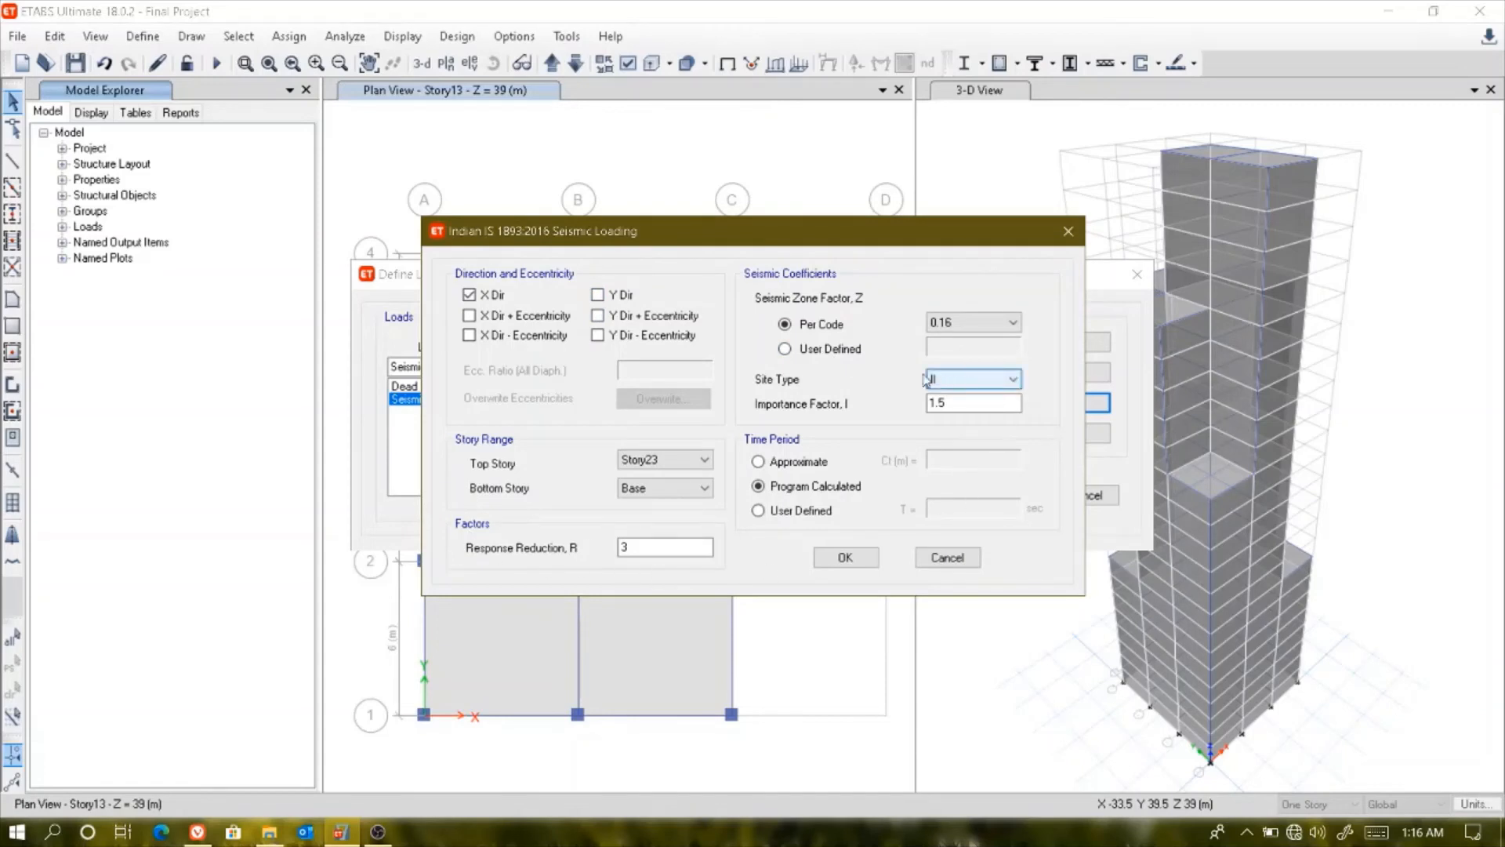
click(846, 558)
click(977, 497)
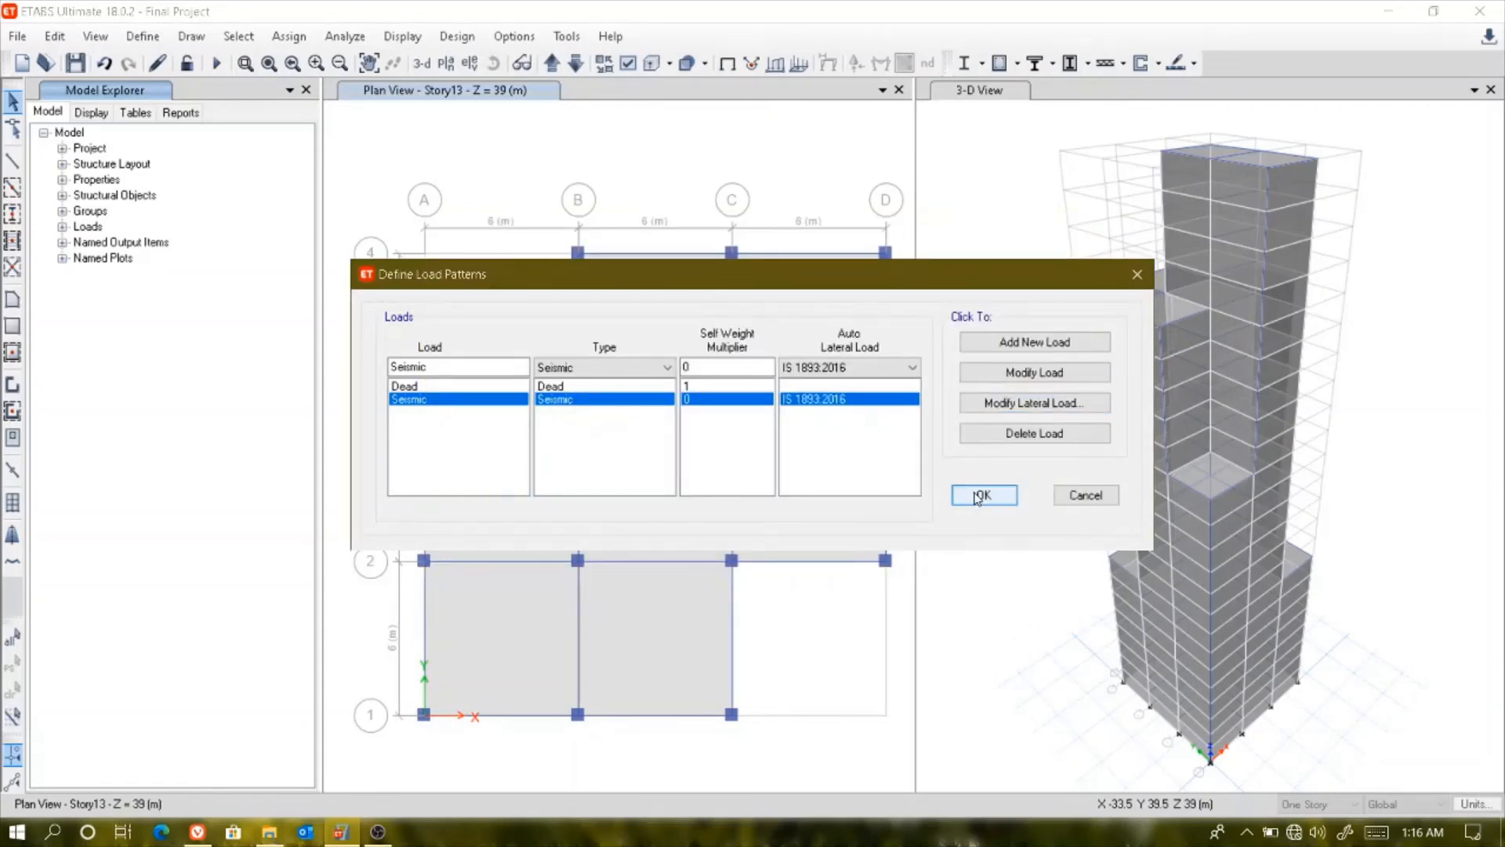
click(980, 495)
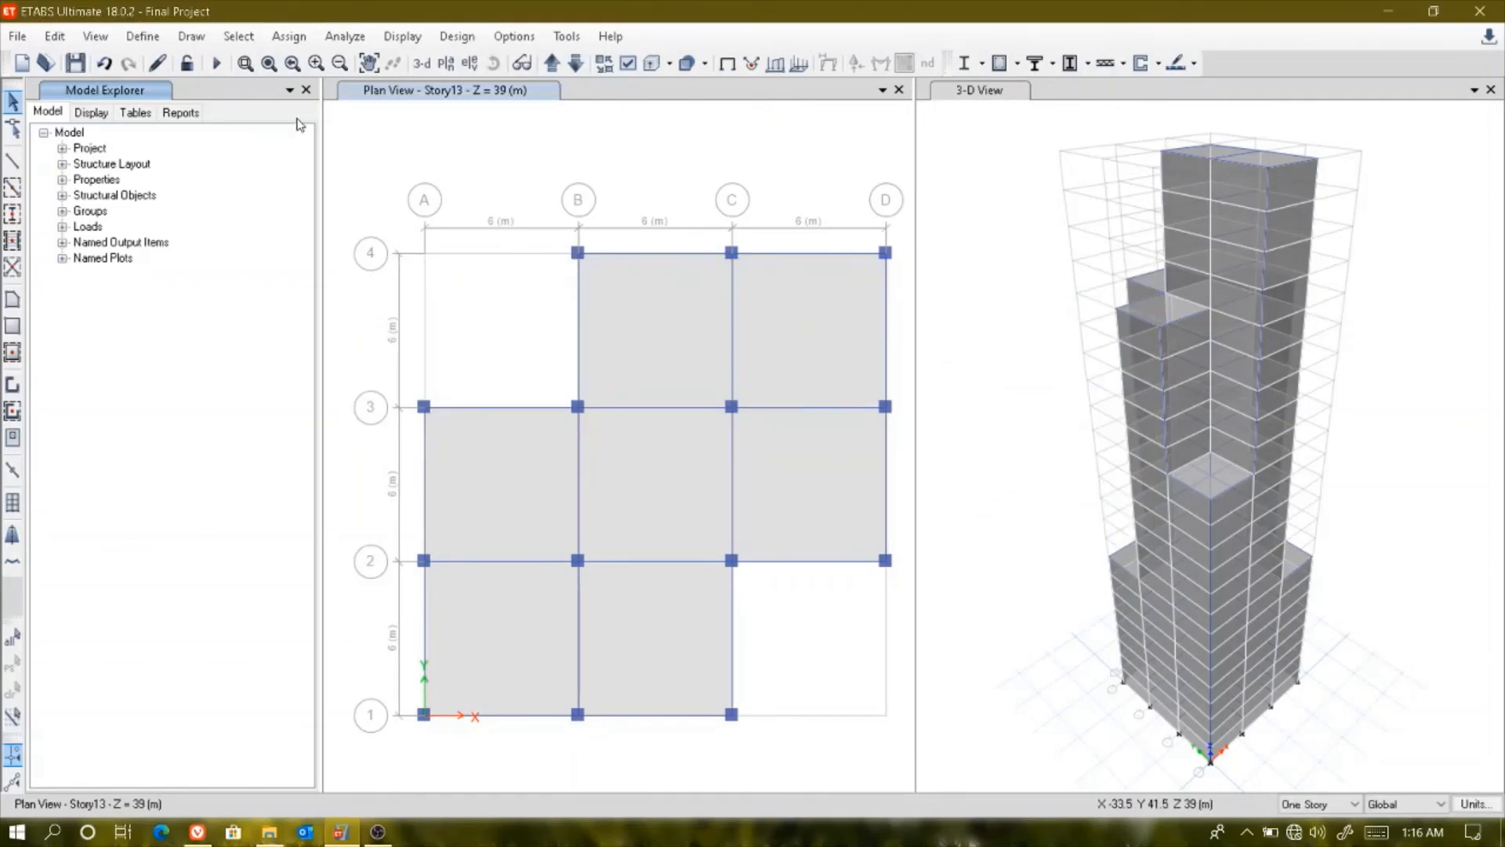
- Review the Time History load case, including its U1 acceleration load and scale factor, and close the load case definitions
click(154, 42)
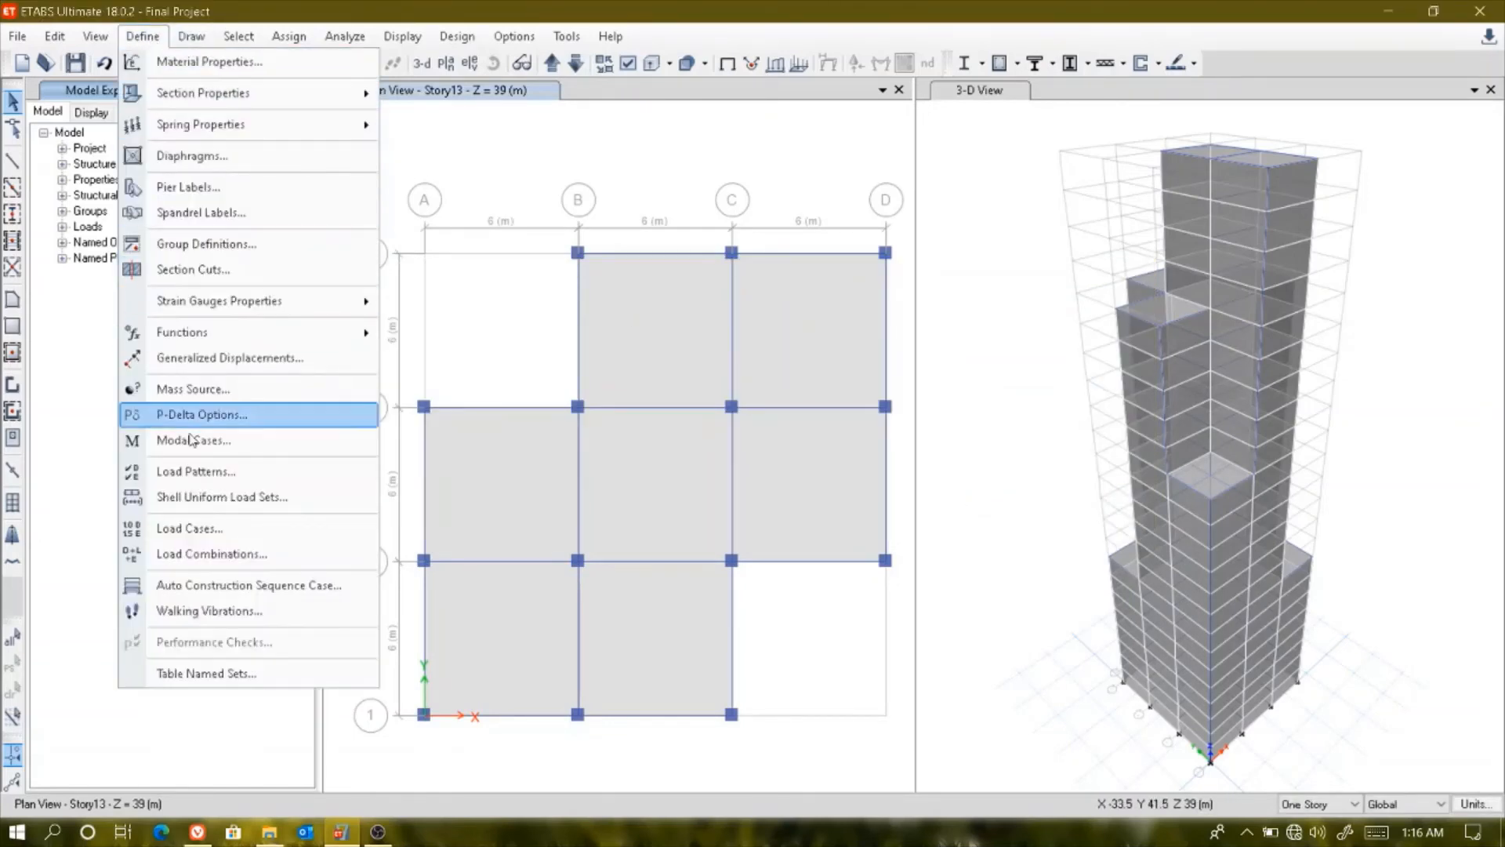
click(197, 520)
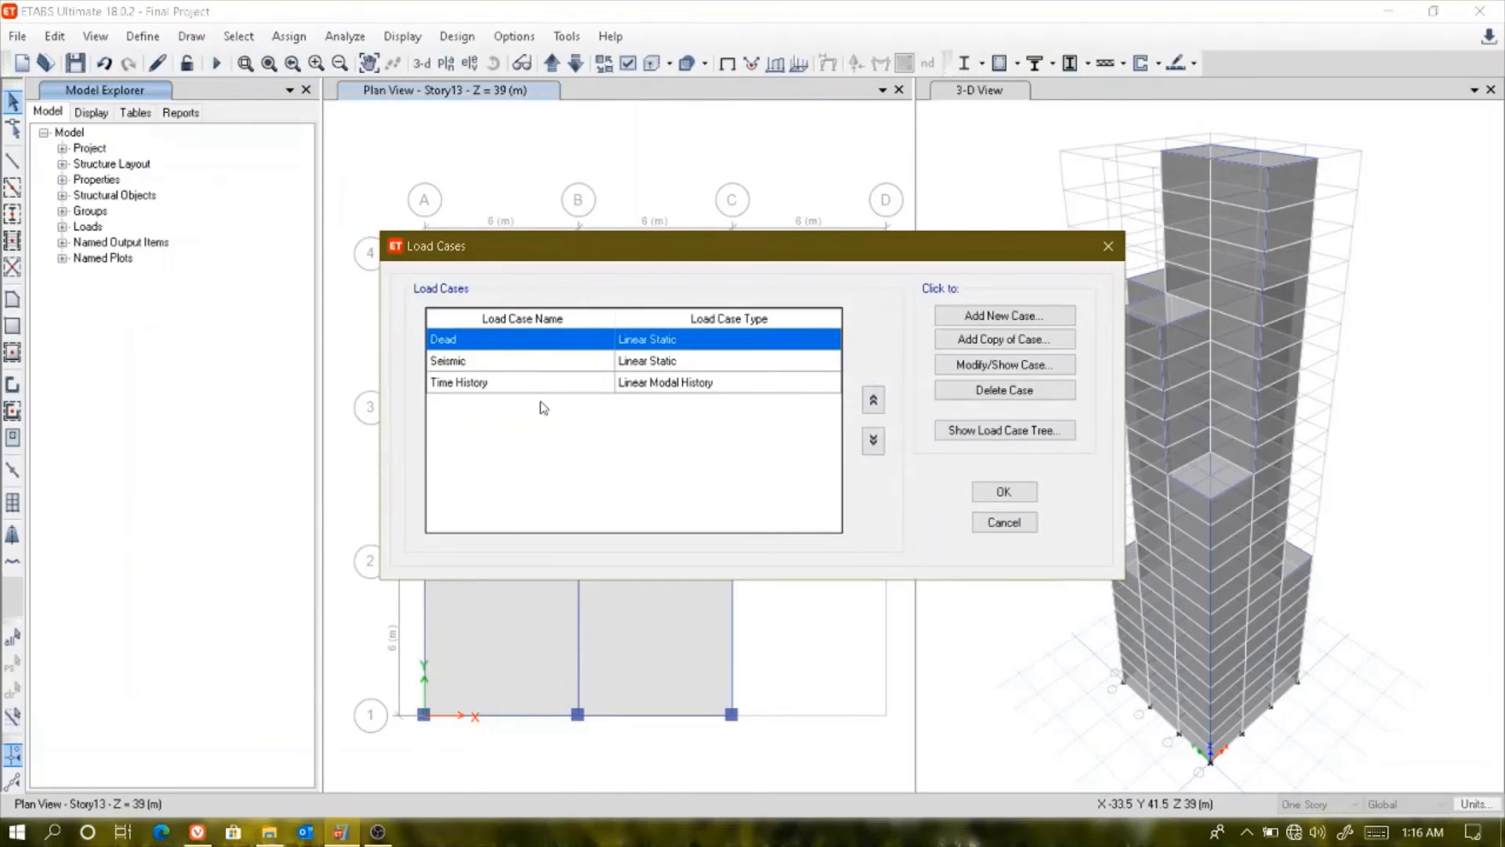
click(583, 388)
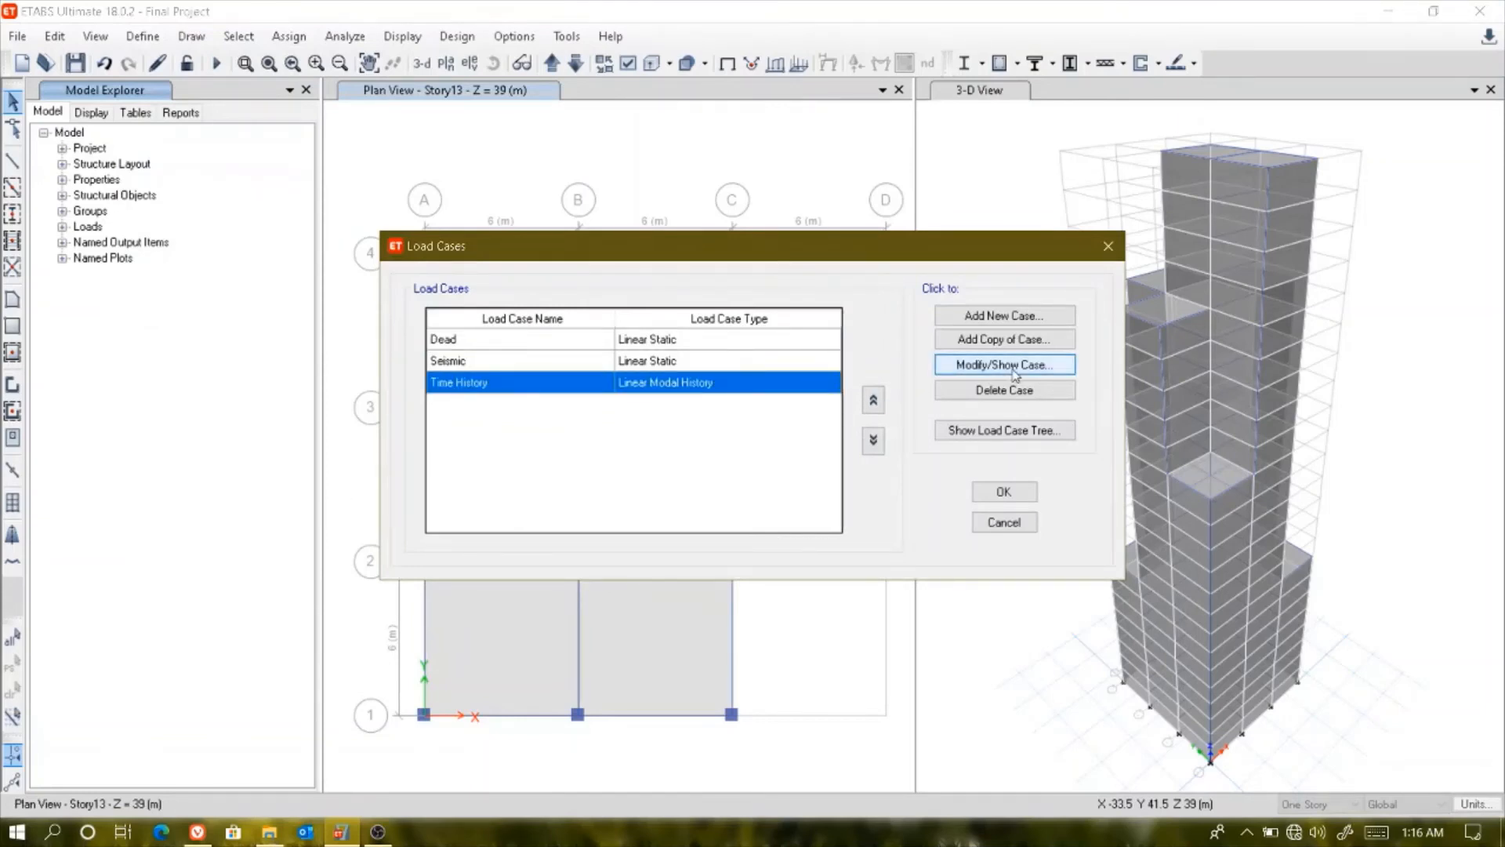
click(1004, 365)
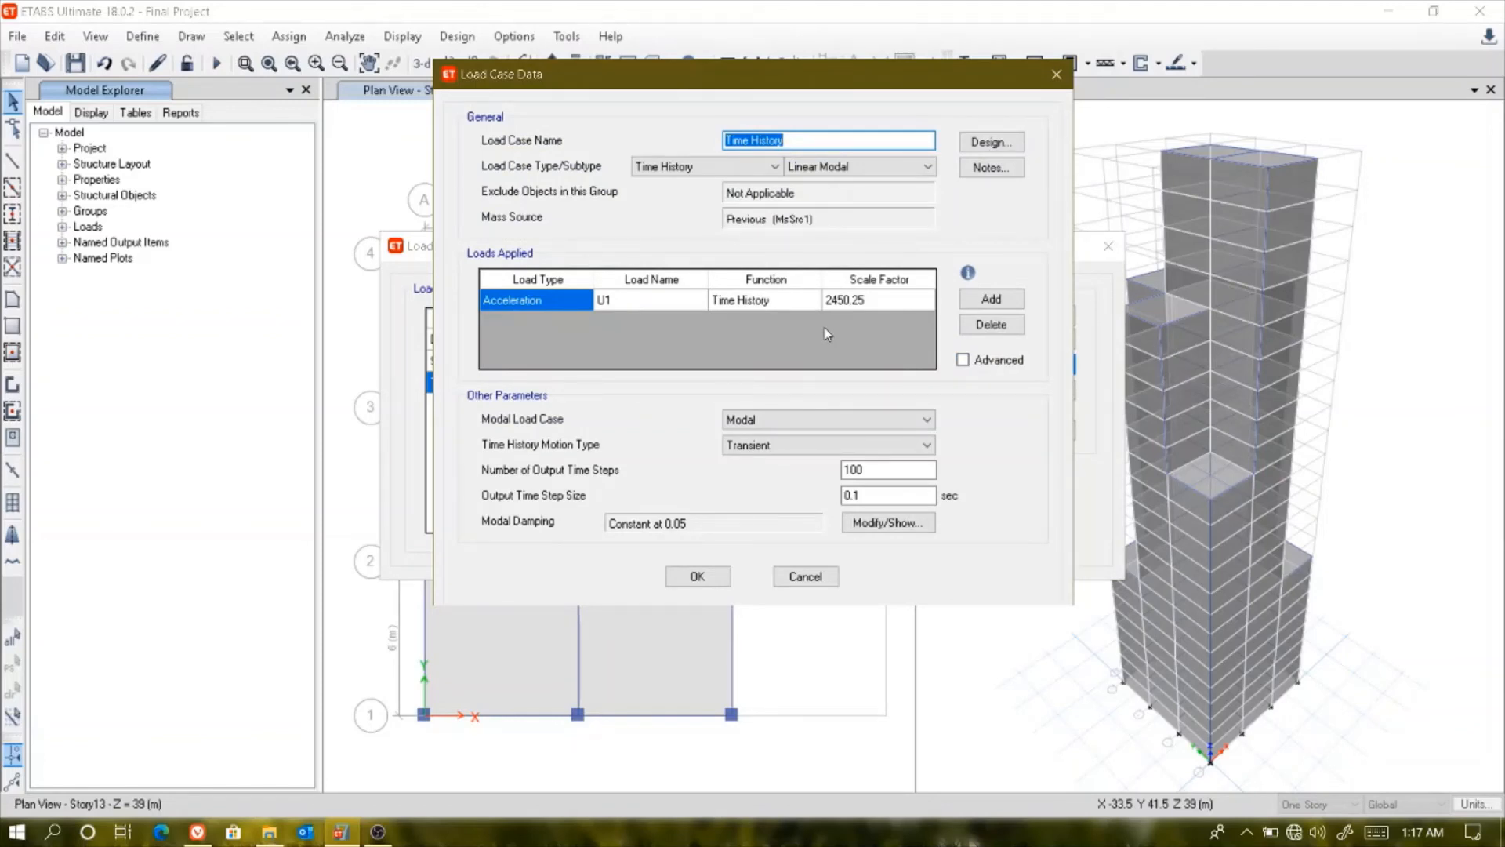
click(633, 302)
click(631, 302)
click(631, 303)
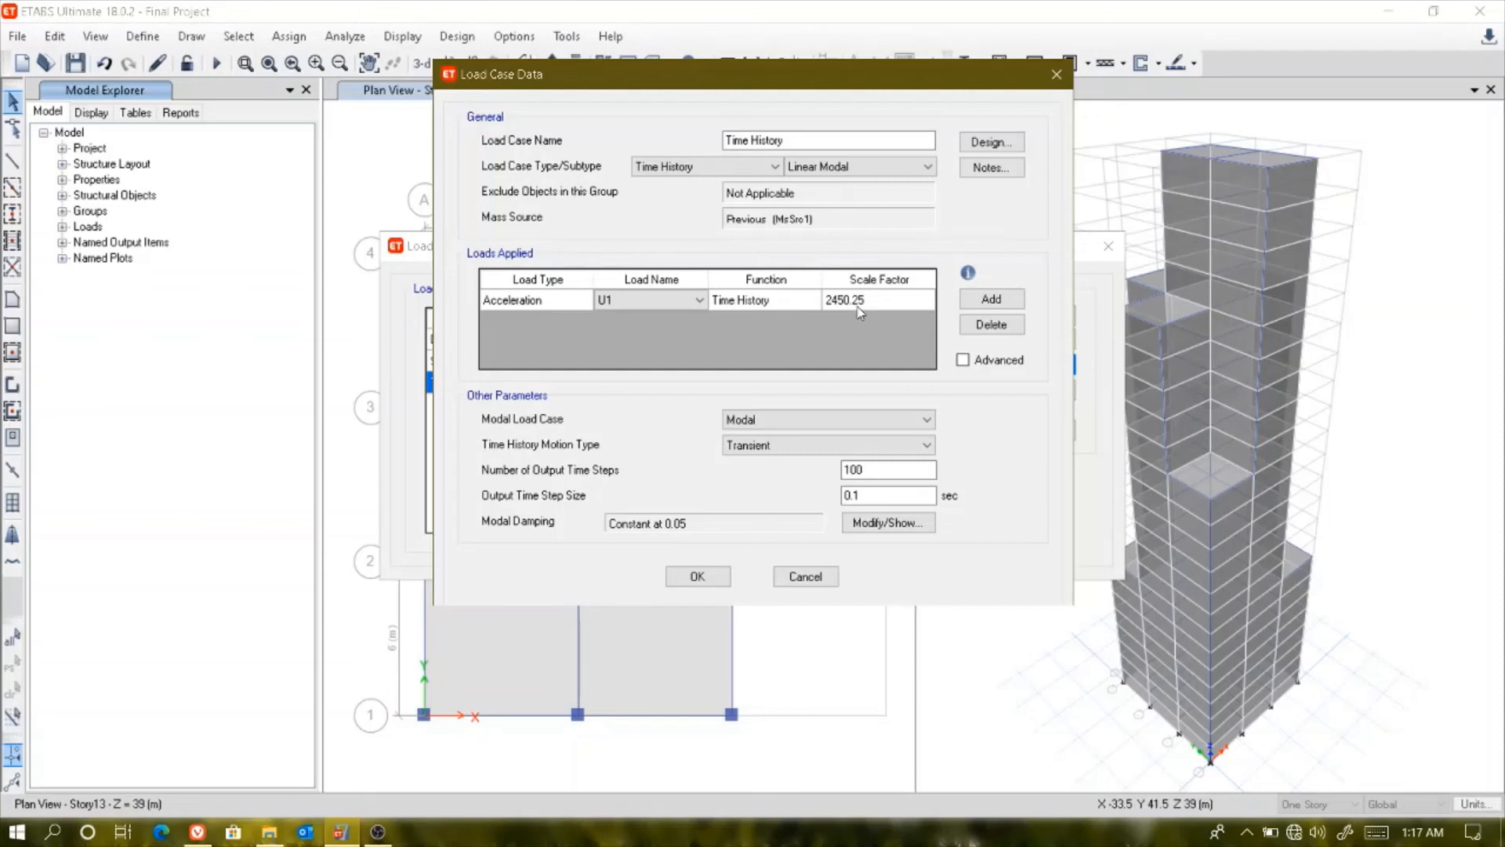
click(697, 576)
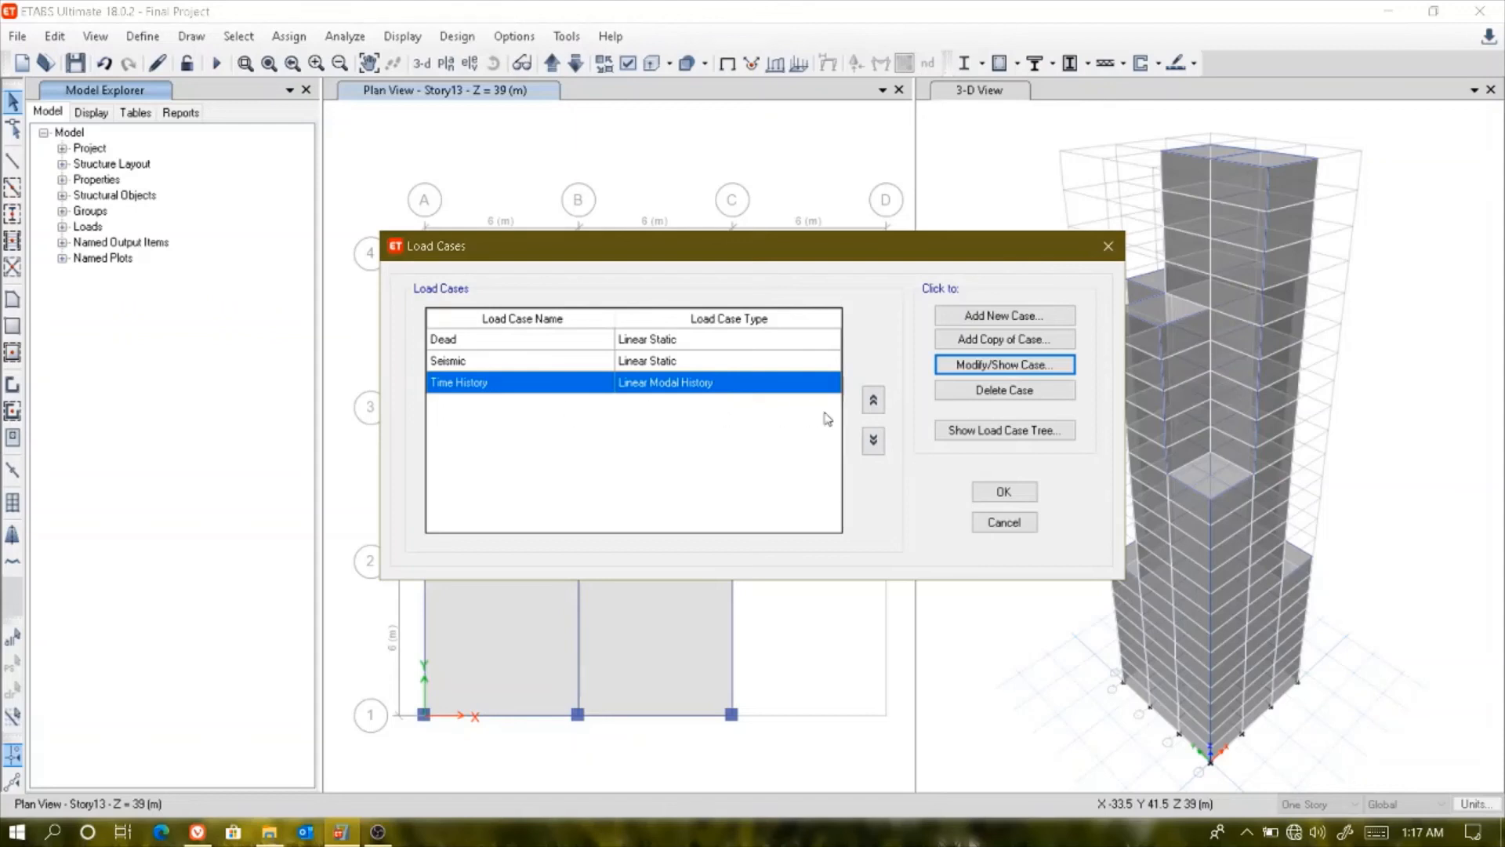
click(993, 493)
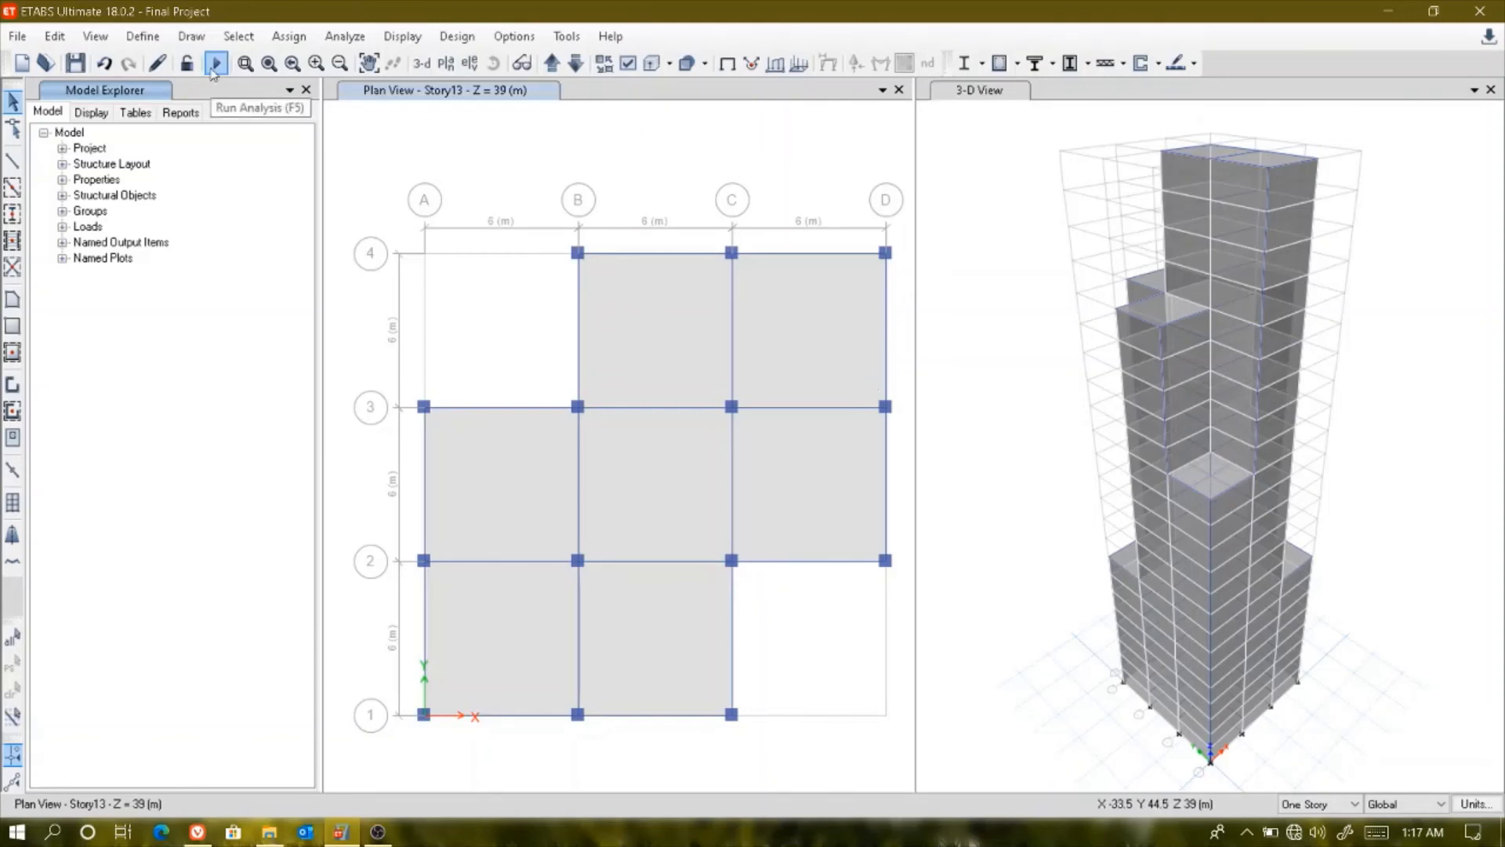
- Run the analysis and inspect joint displacements at several upper stories on the Seismic deformed shape
click(213, 70)
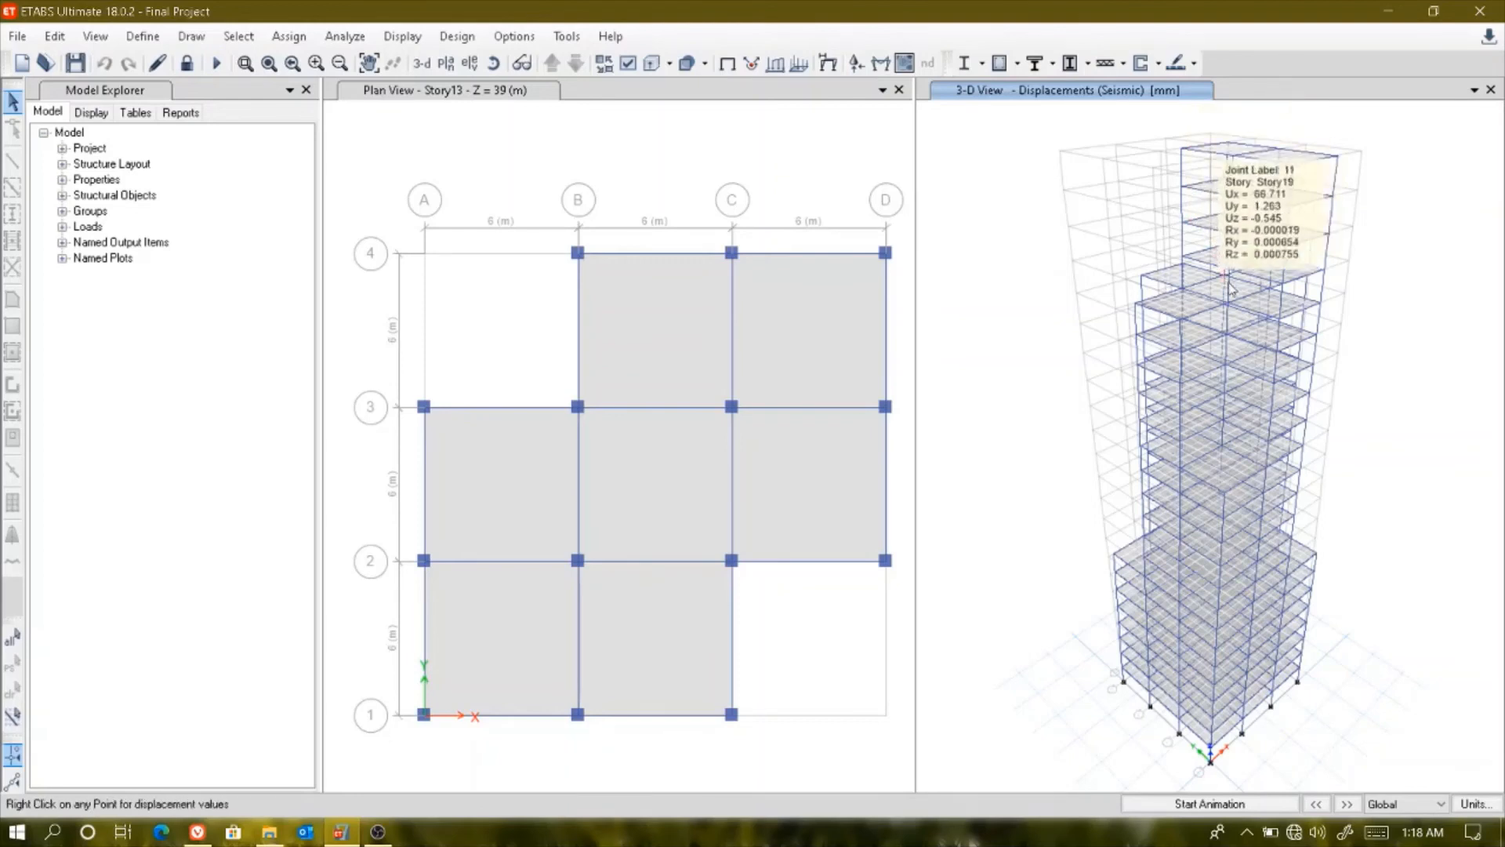
mouse_move(1225, 312)
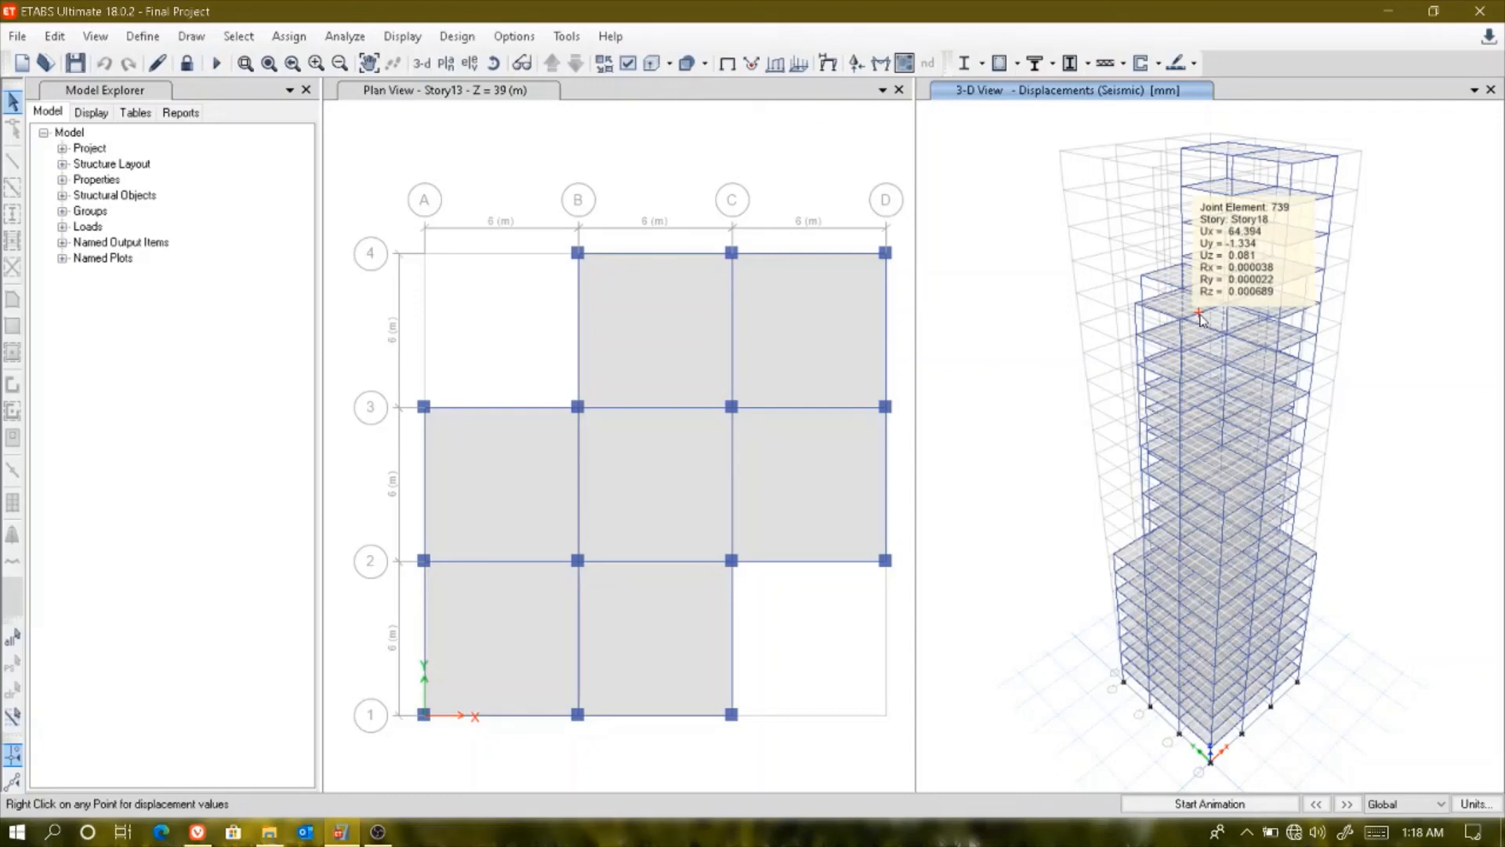
mouse_move(1161, 337)
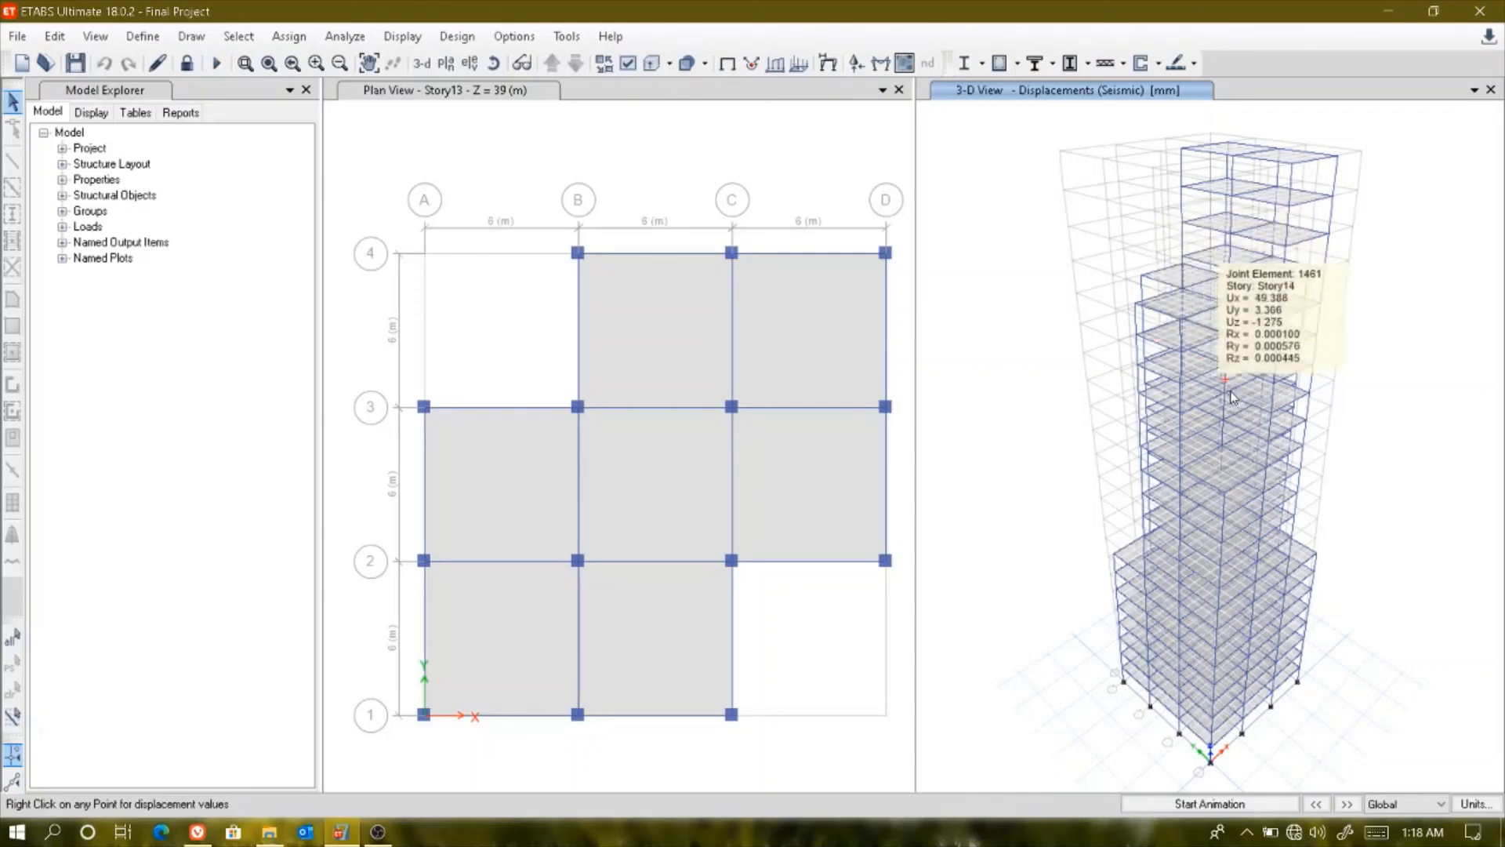
mouse_move(1236, 333)
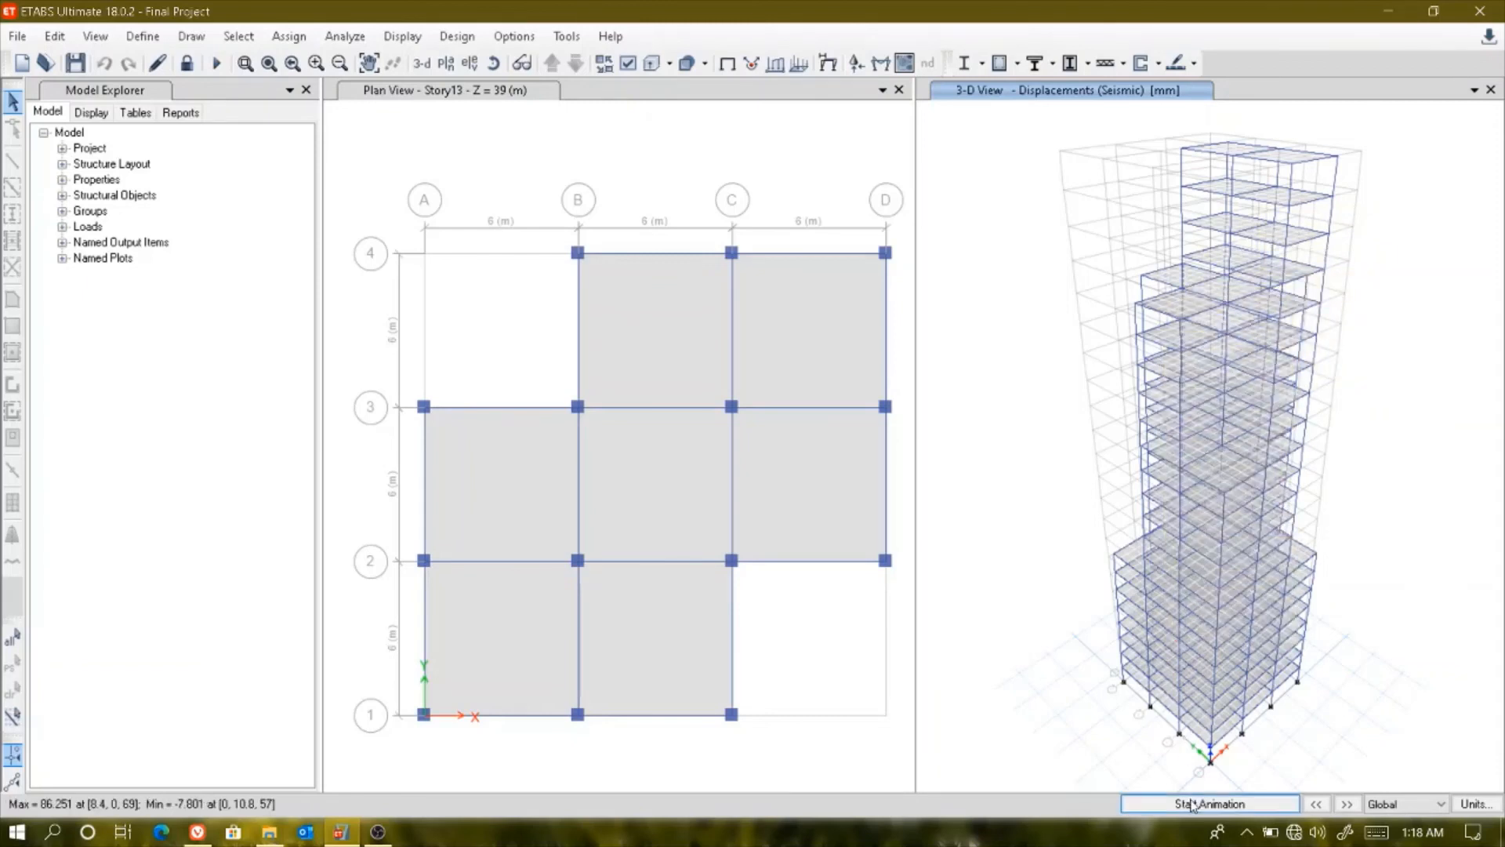
- Animate the building's Seismic deformed shape in the 3-D view, watch its sway, and stop the animation
click(1193, 804)
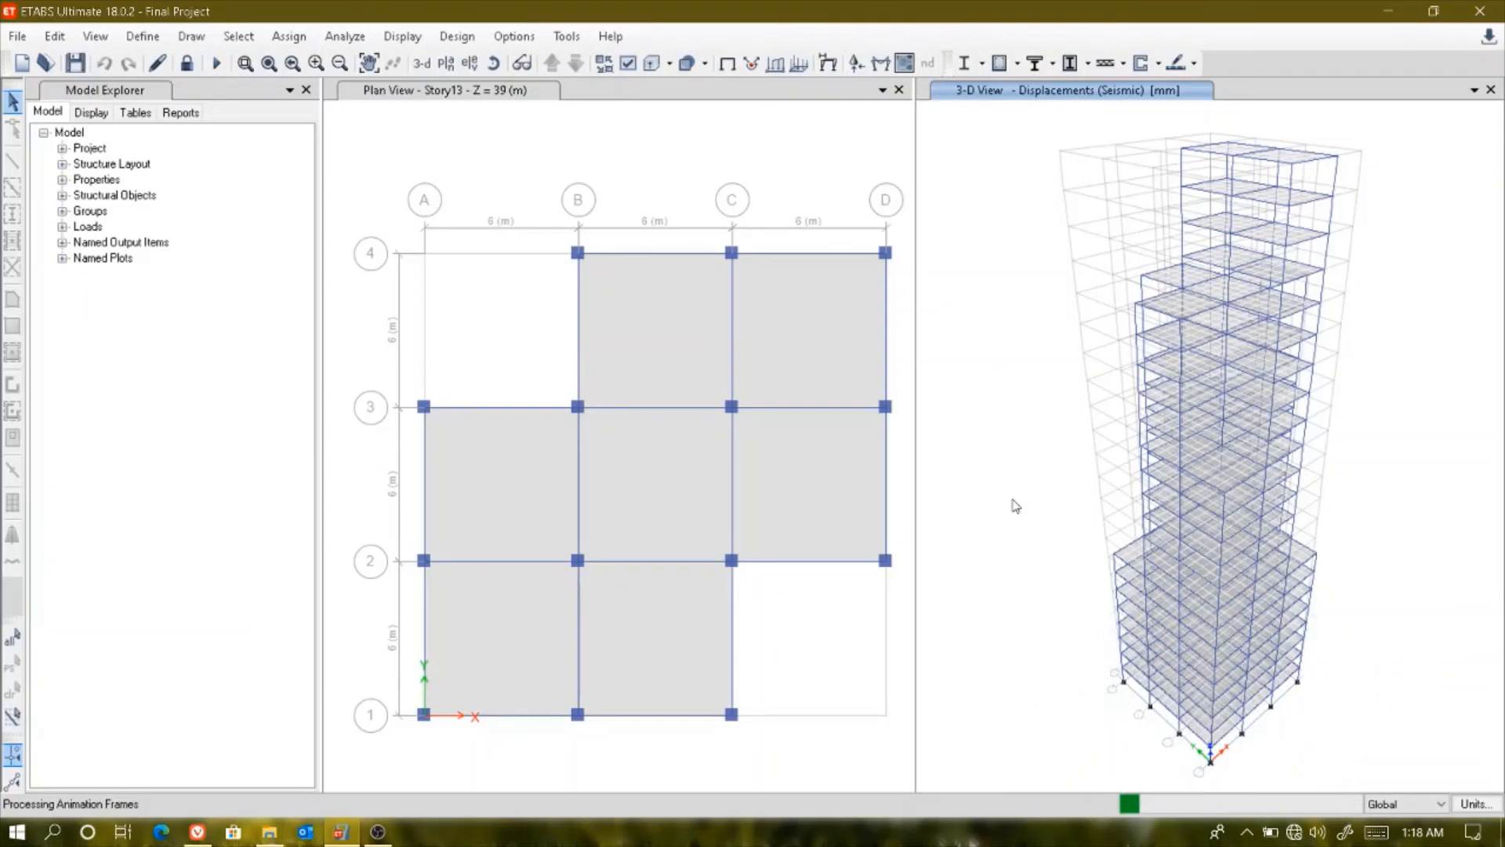
key(XF86AudioMute)
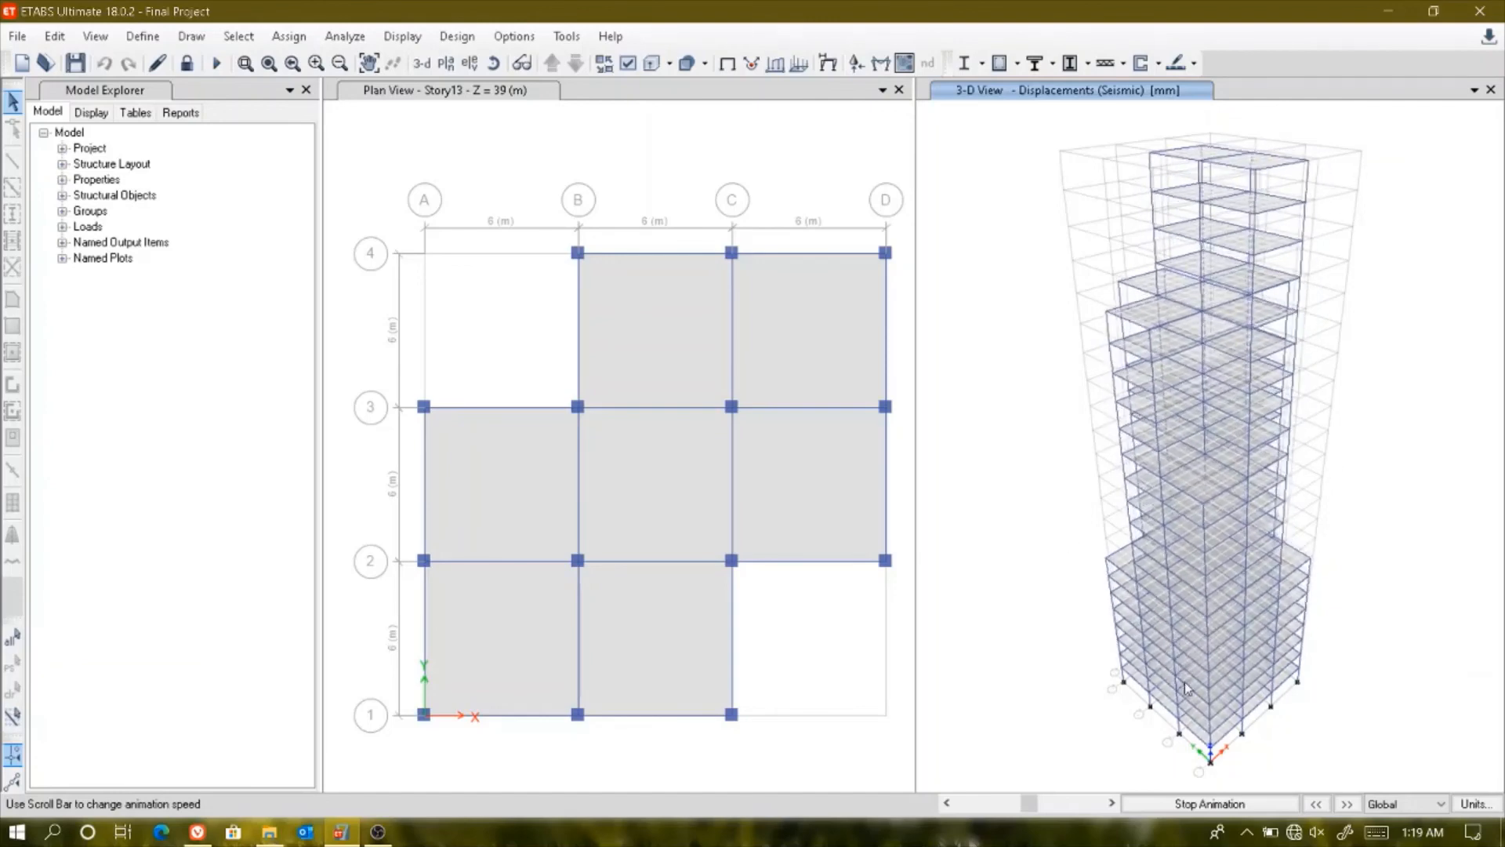
click(1209, 804)
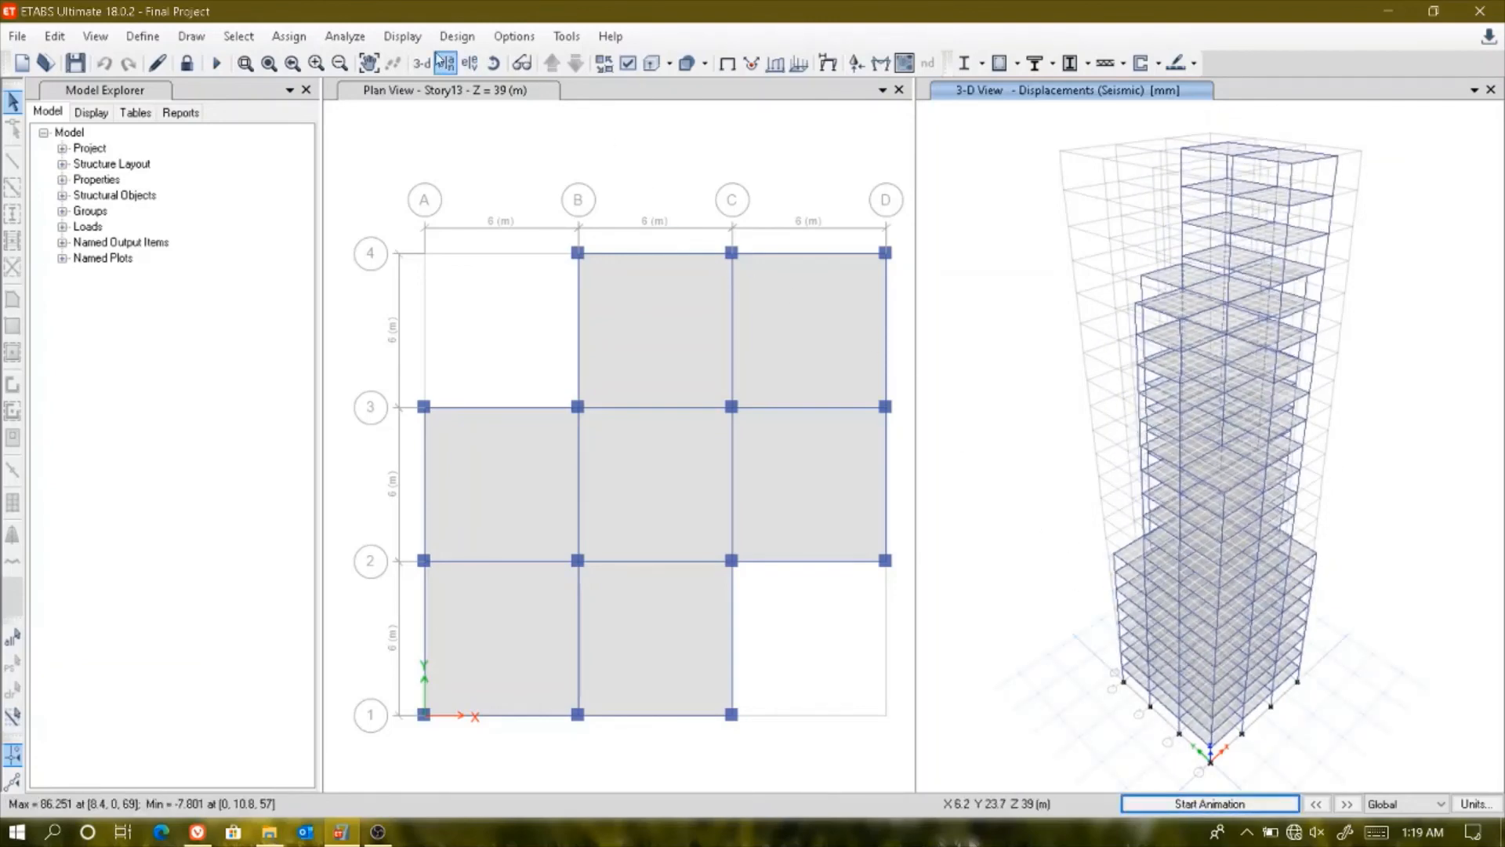
click(406, 37)
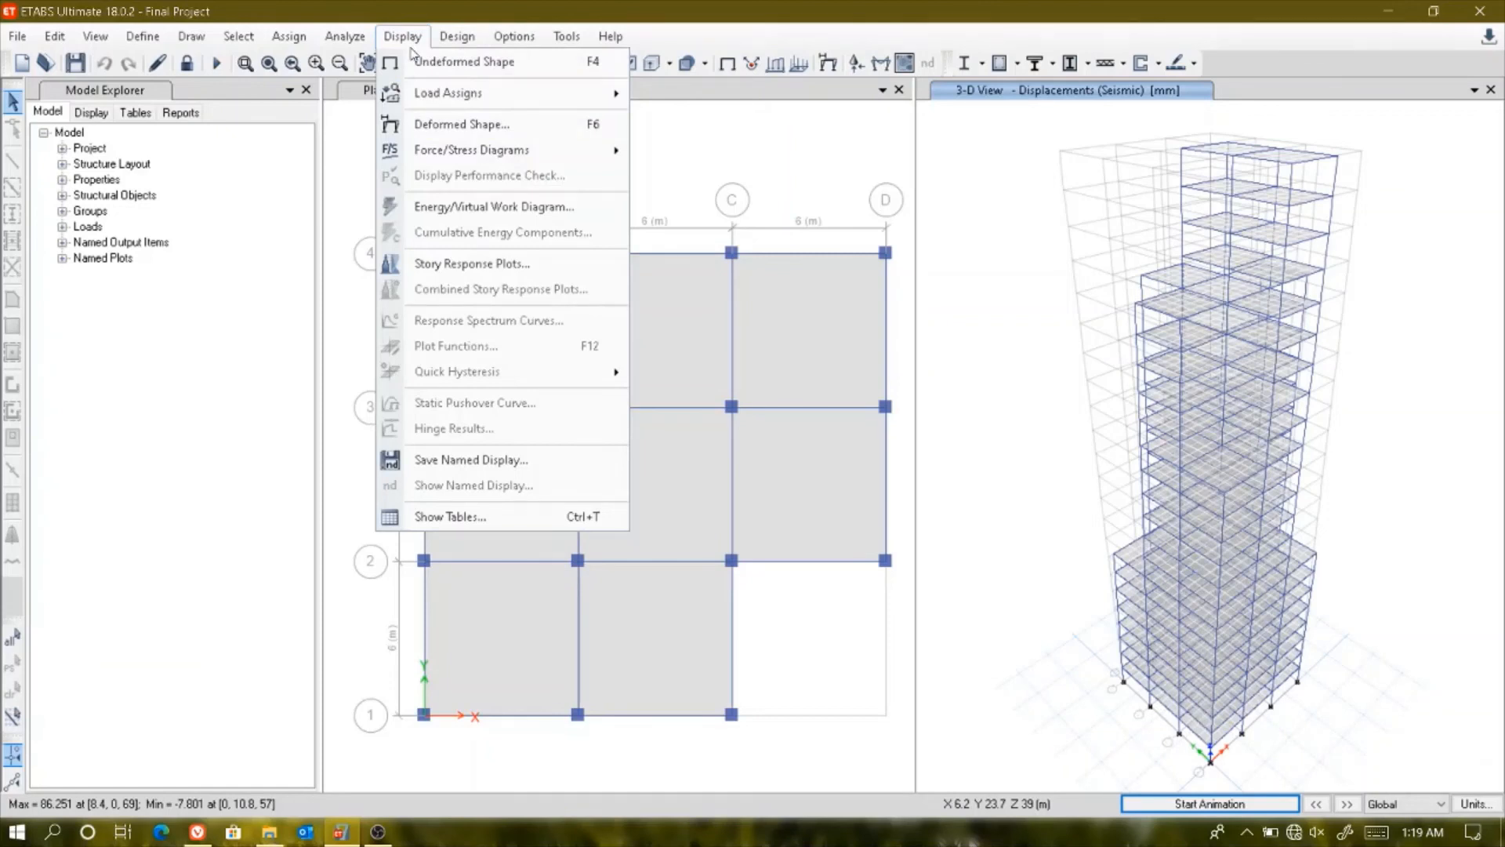
click(457, 37)
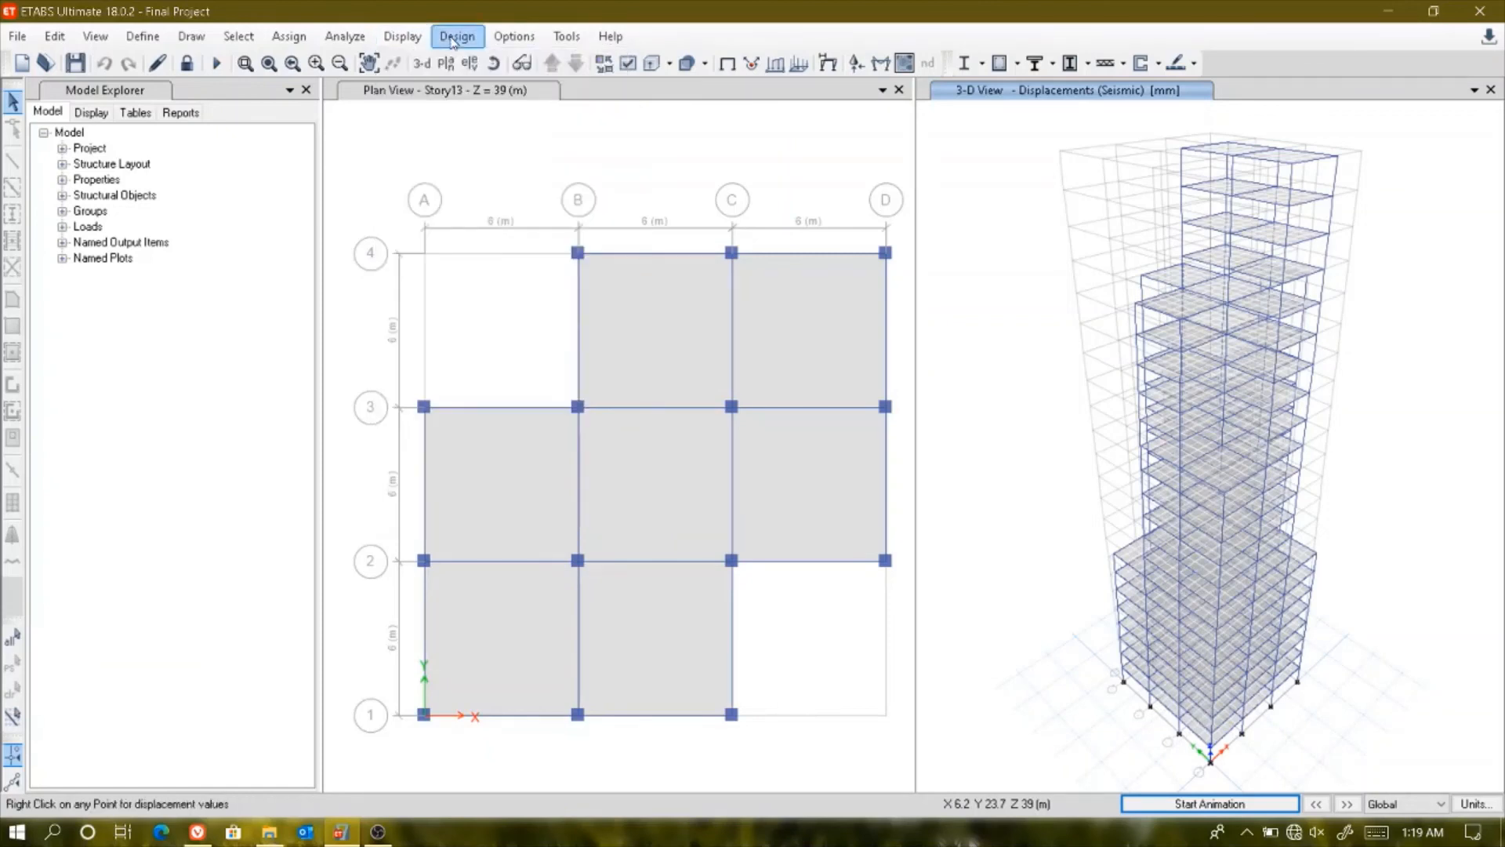
mouse_move(477, 93)
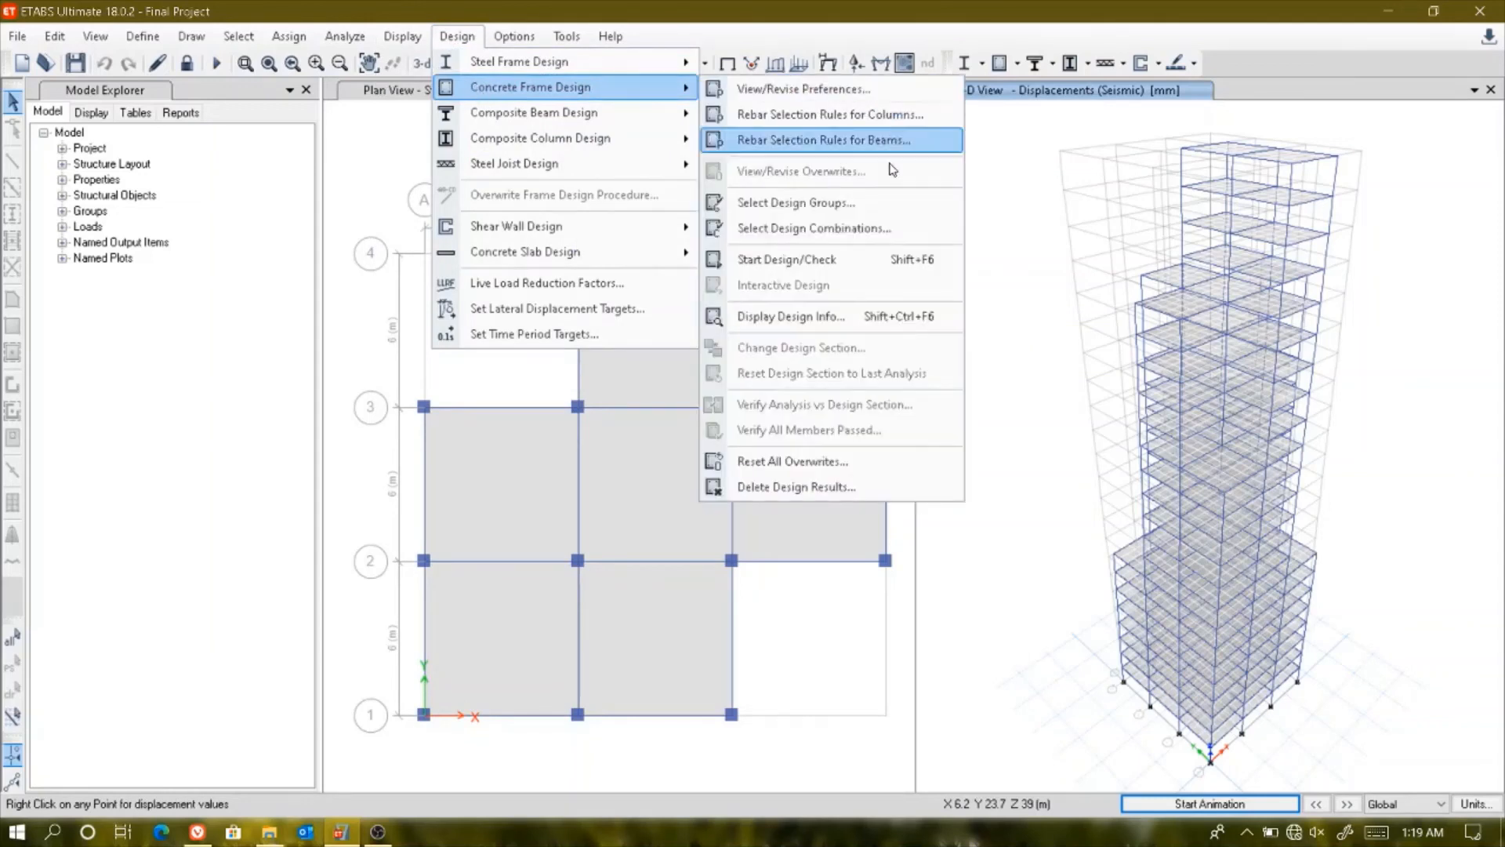
click(1037, 20)
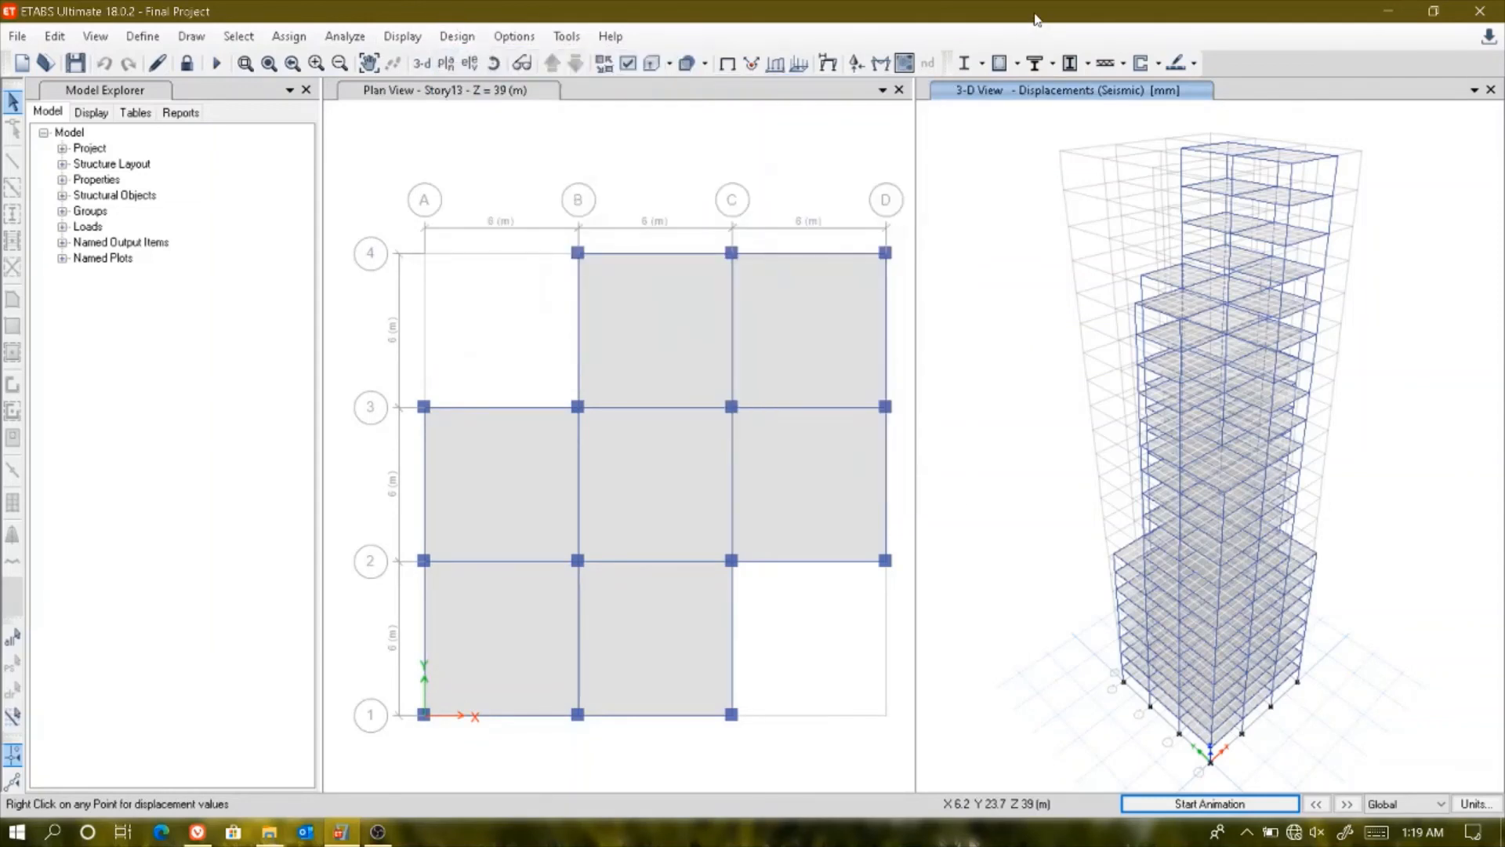